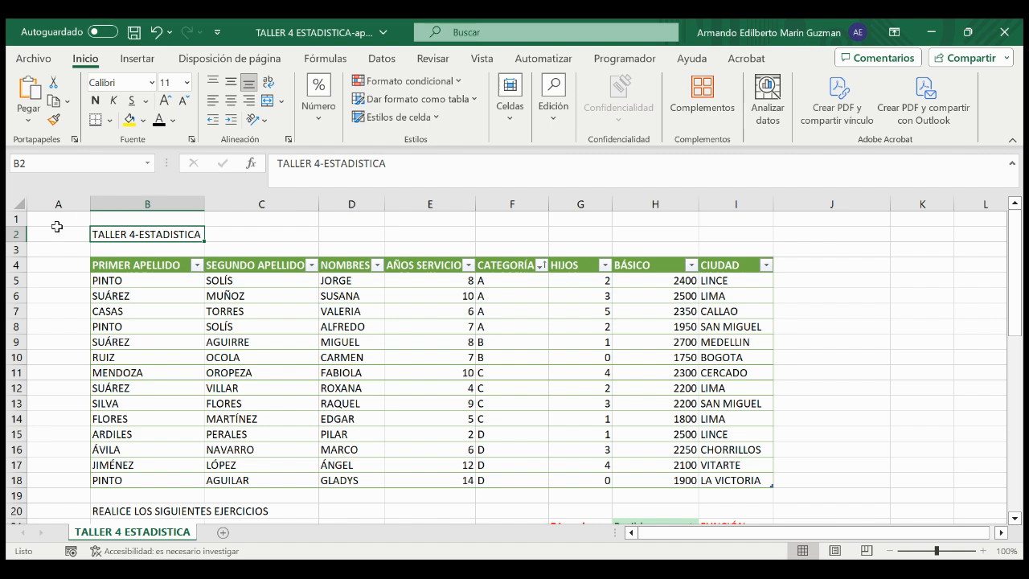
# Step: Select the data table's PRIMER APELLIDO header and show the table design options to check the table's name
pyautogui.click(99, 266)
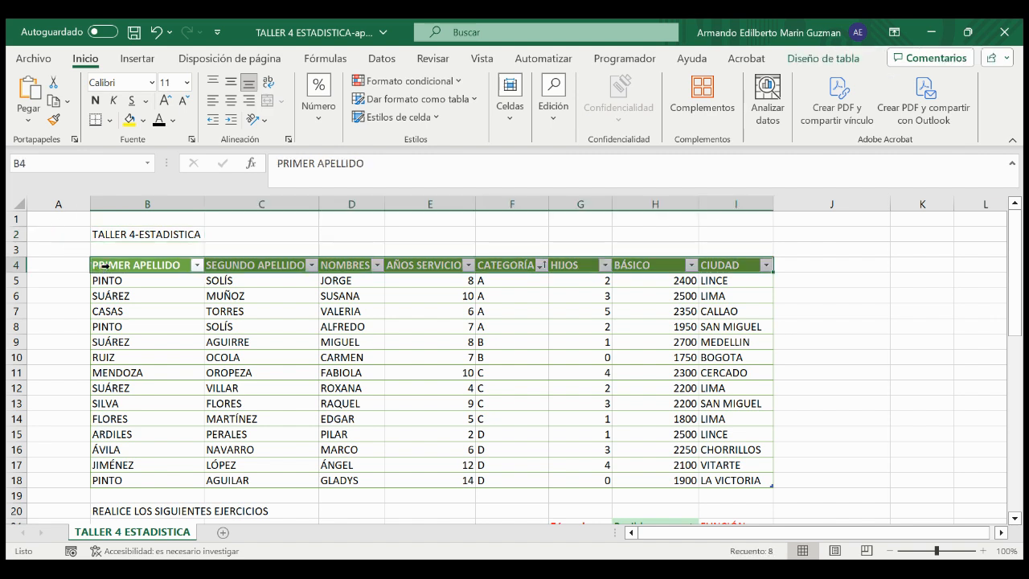
pyautogui.click(111, 265)
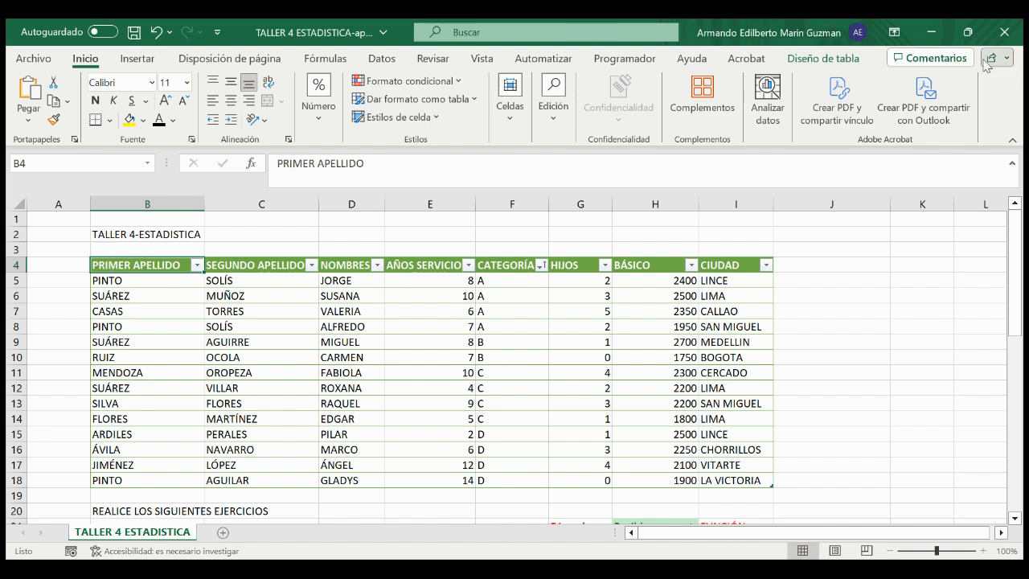
pyautogui.click(844, 59)
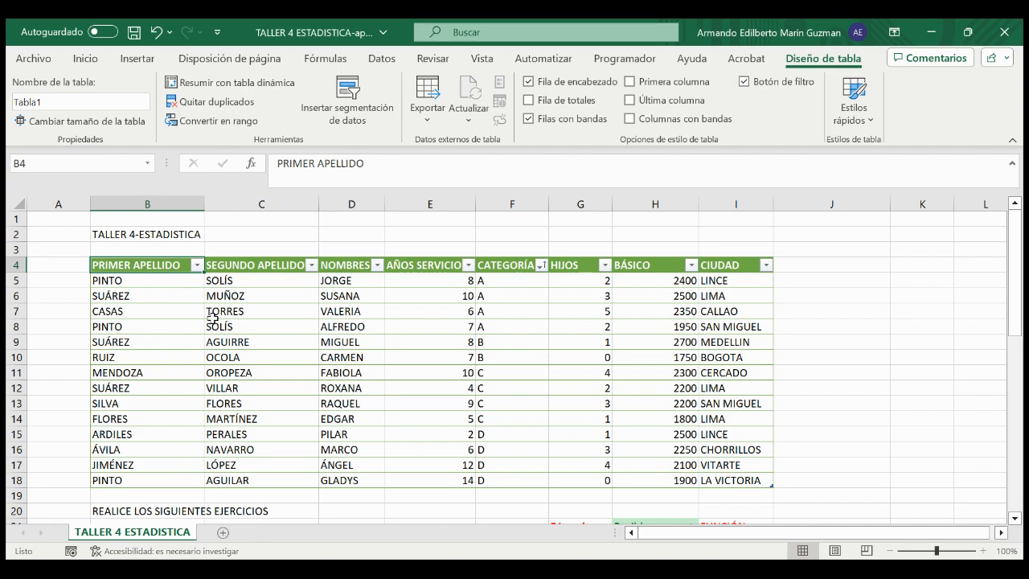
# Step: Review the FUNCIÓN column beside the exercises to see which function each one requires
pyautogui.scroll(-1, 213, 319)
pyautogui.scroll(-4, 213, 319)
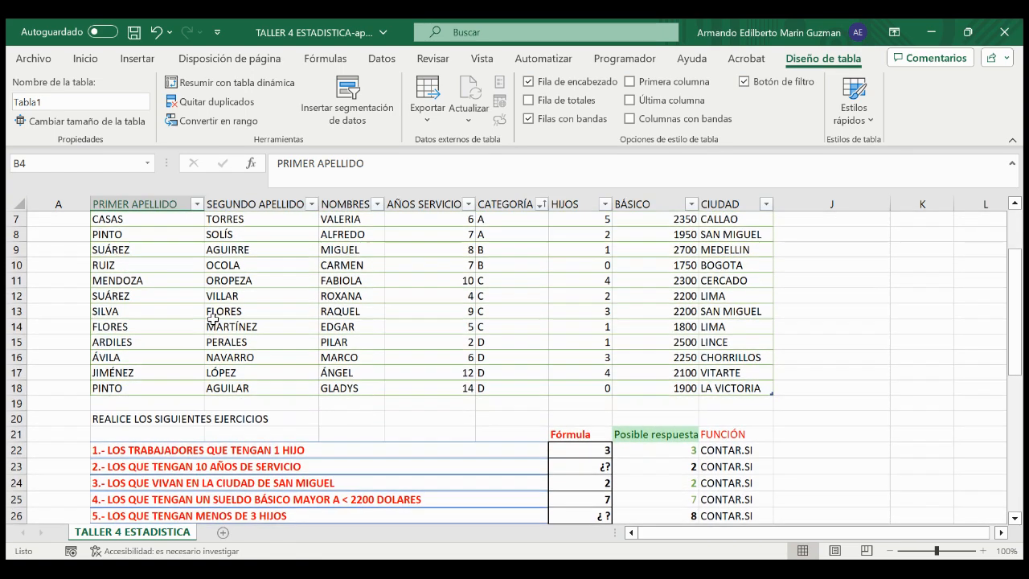
pyautogui.scroll(-1, 658, 325)
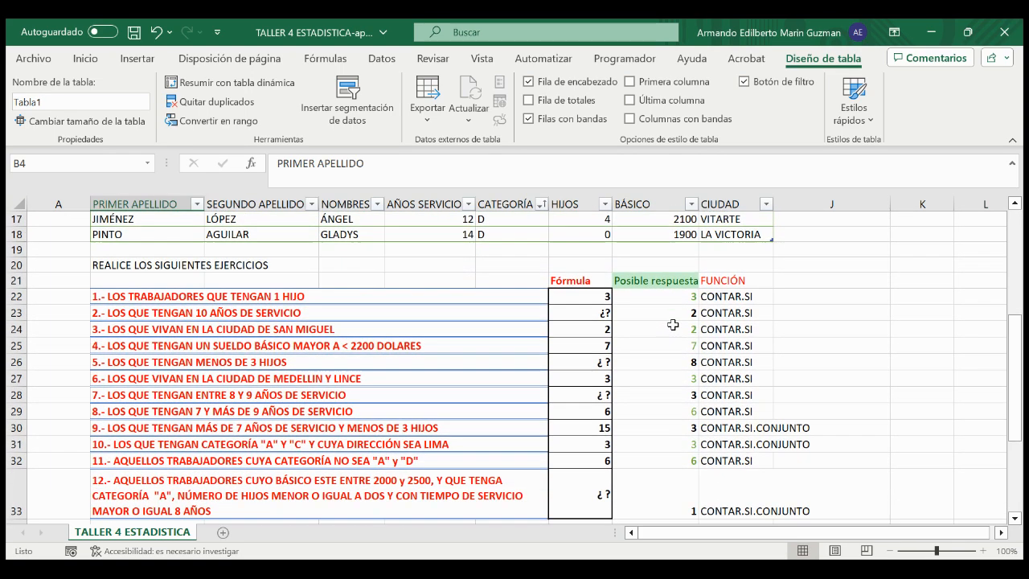
pyautogui.moveTo(746, 297); pyautogui.dragTo(744, 455)
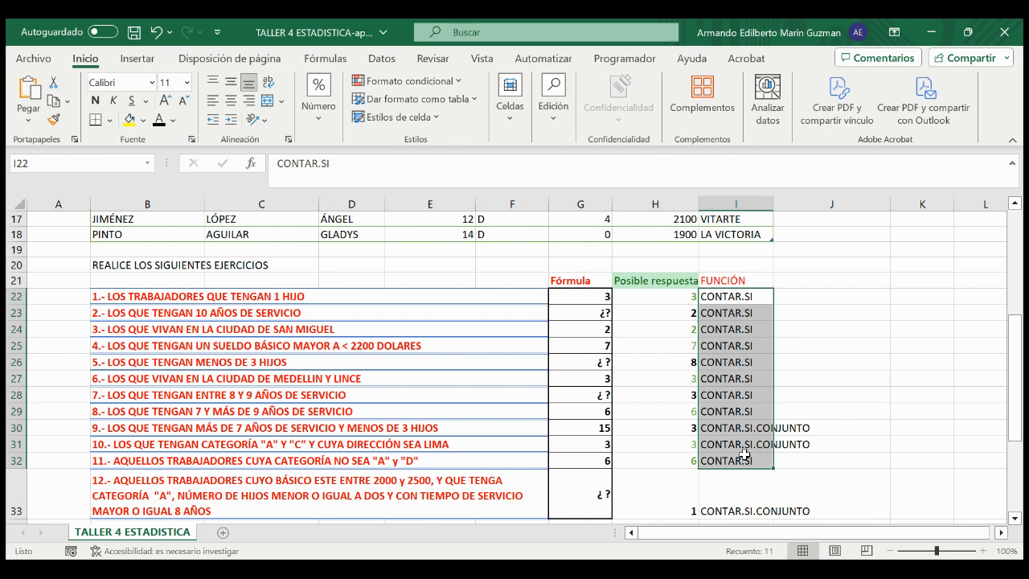
pyautogui.click(798, 398)
pyautogui.click(727, 295)
pyautogui.moveTo(728, 296); pyautogui.dragTo(754, 421)
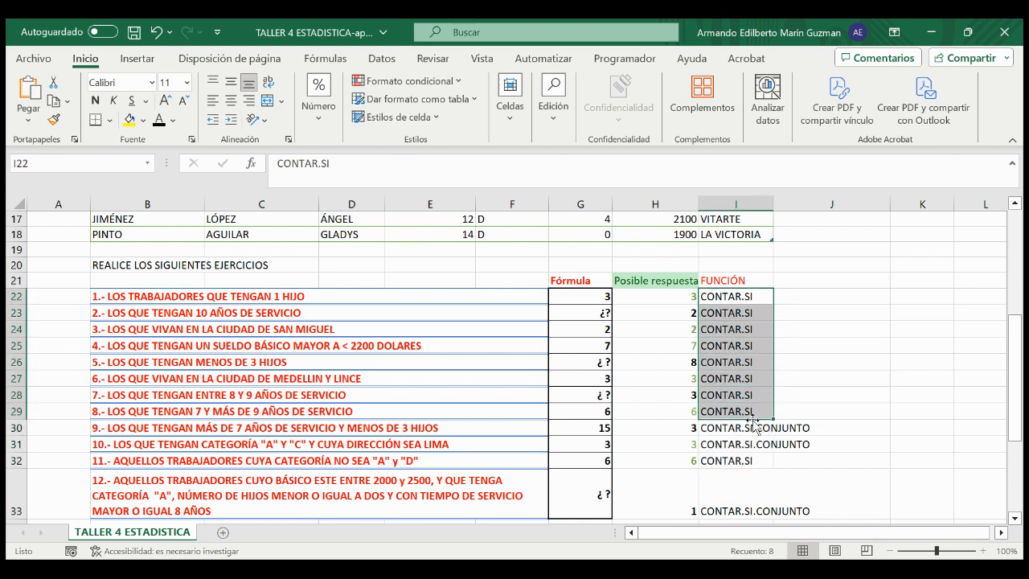
pyautogui.click(754, 426)
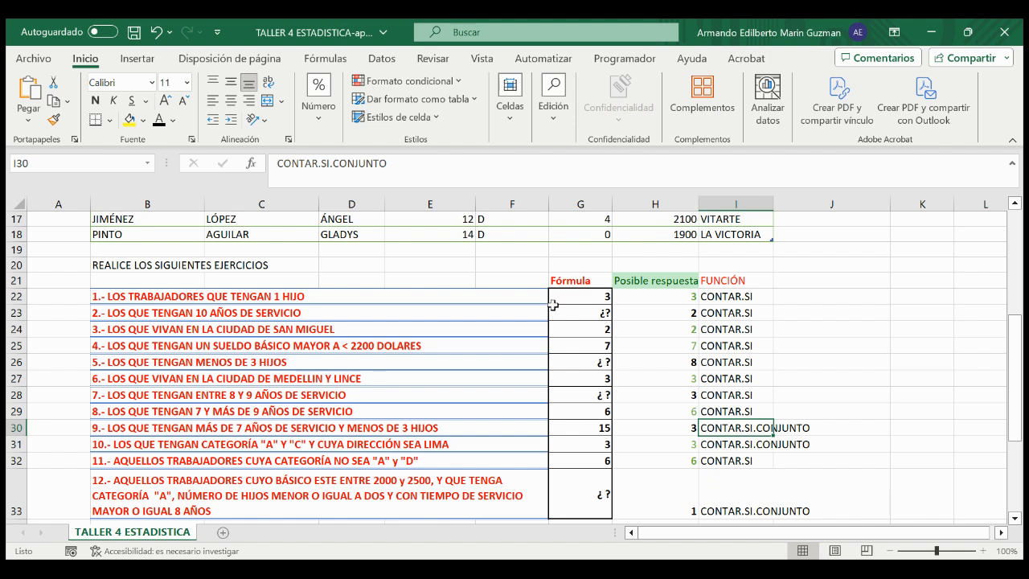
# Step: Review the twelve exercise statements and the unanswered Fórmula cells G23, G26, G28 and G33
pyautogui.scroll(-1, 94, 268)
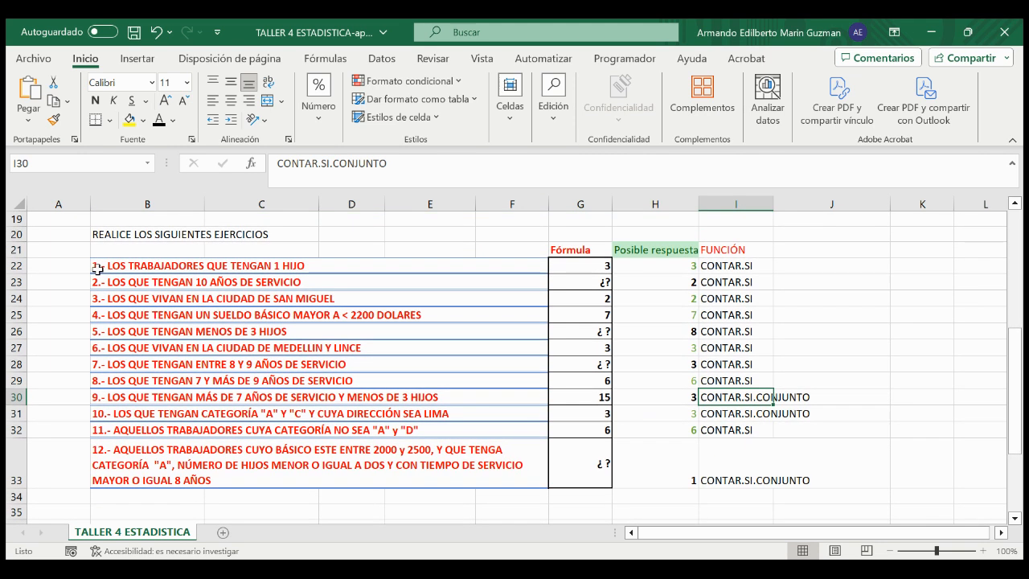
pyautogui.moveTo(108, 268); pyautogui.dragTo(125, 452)
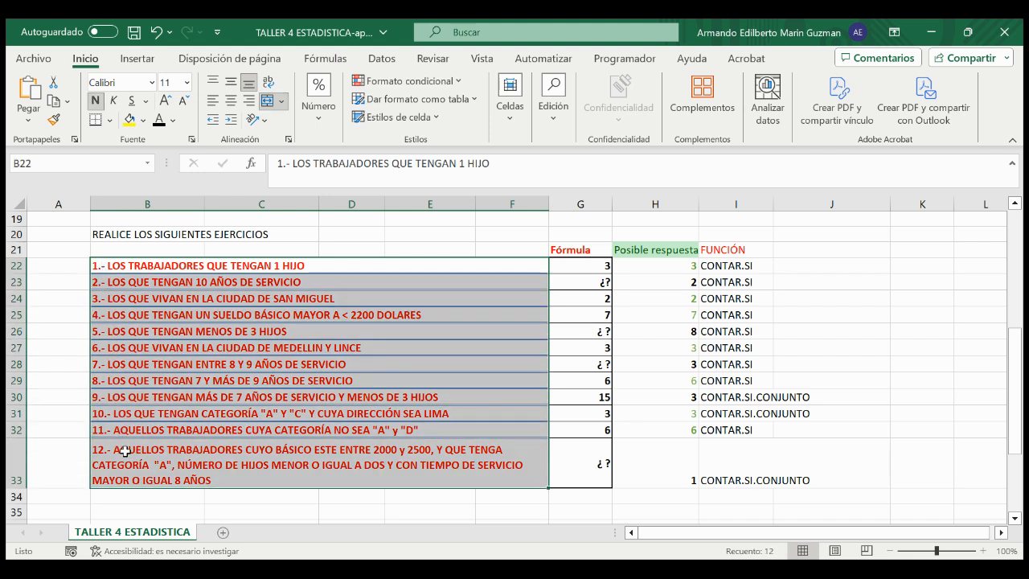
pyautogui.click(571, 284)
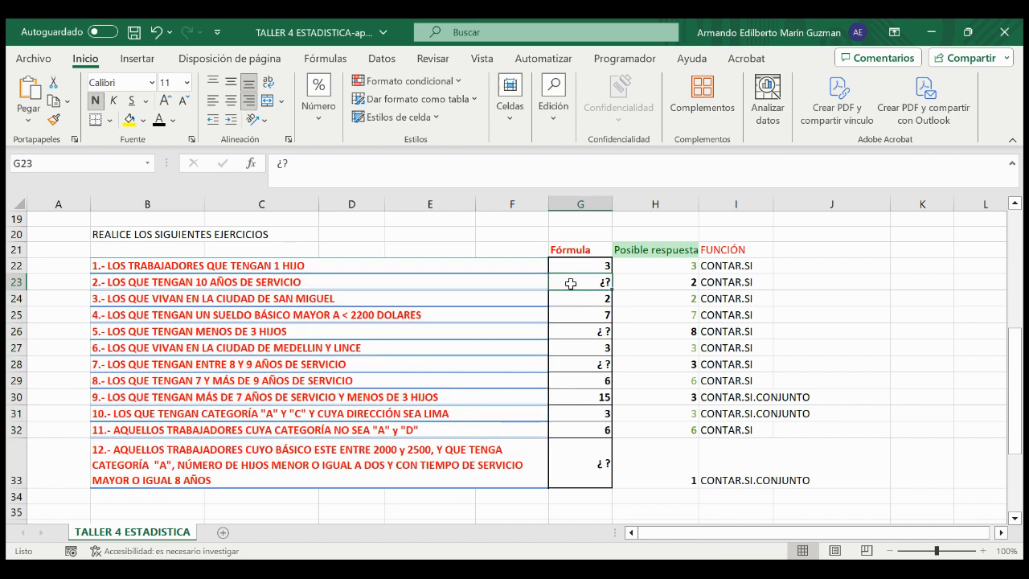
pyautogui.click(571, 320)
pyautogui.click(573, 329)
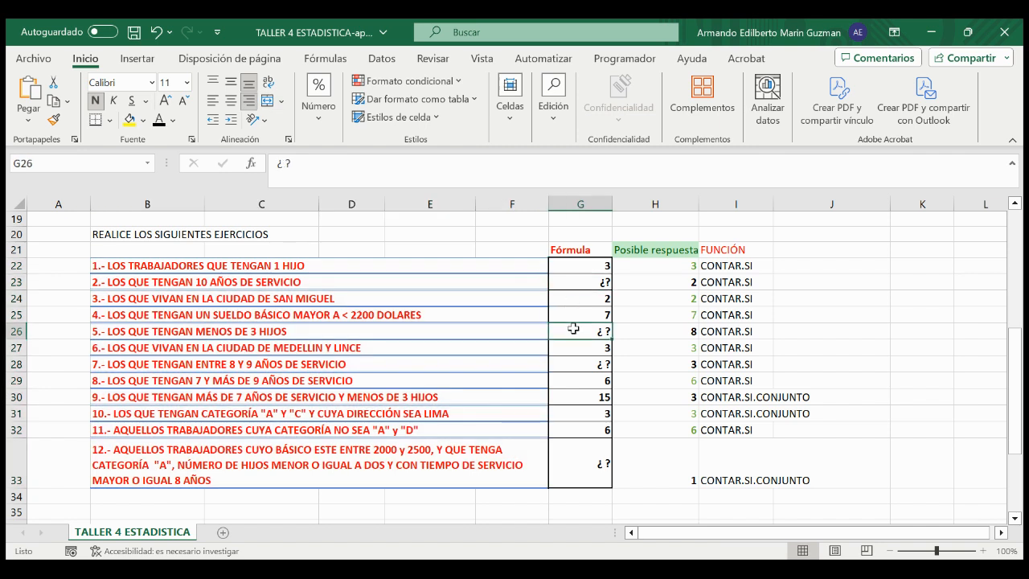
pyautogui.click(578, 362)
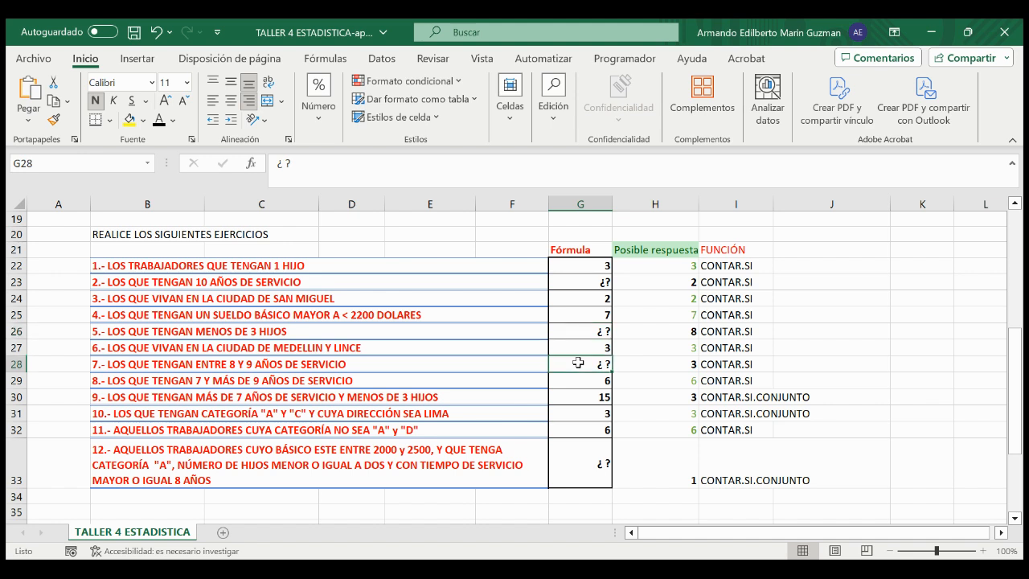
pyautogui.click(585, 455)
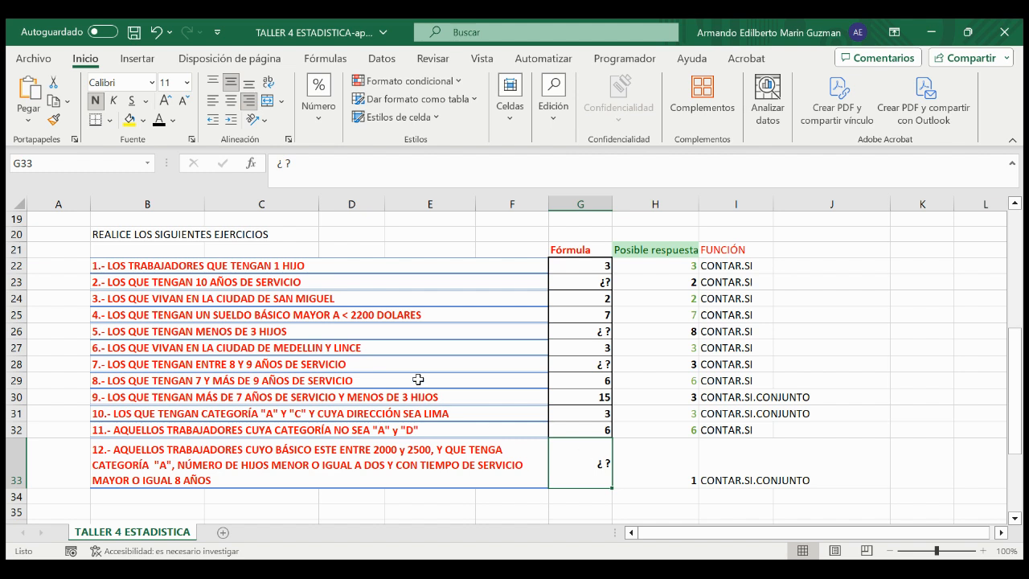
# Step: Clear the existing formula in G22 for exercise 1, leaving the cell empty
pyautogui.click(582, 267)
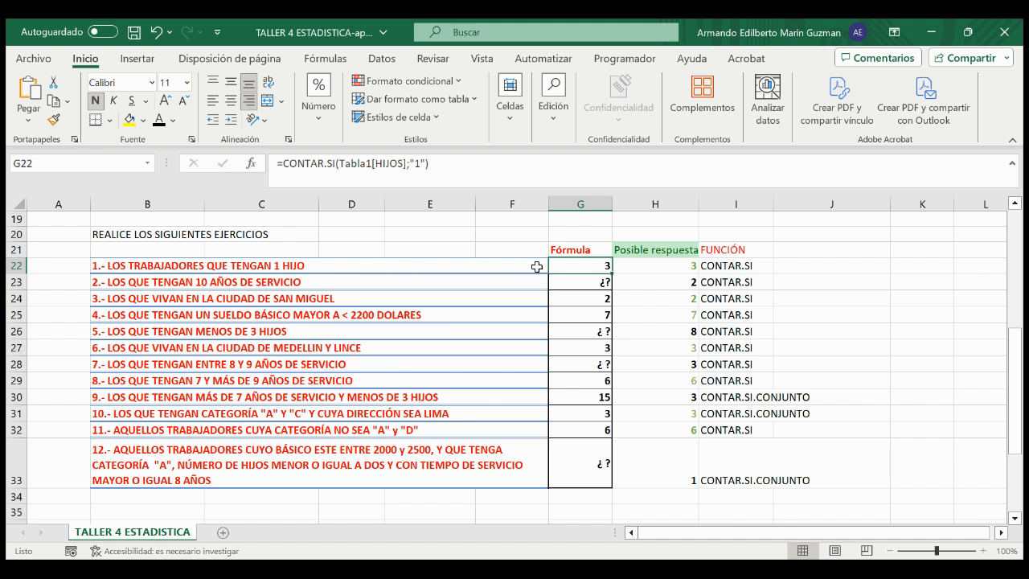
pyautogui.doubleClick(600, 265)
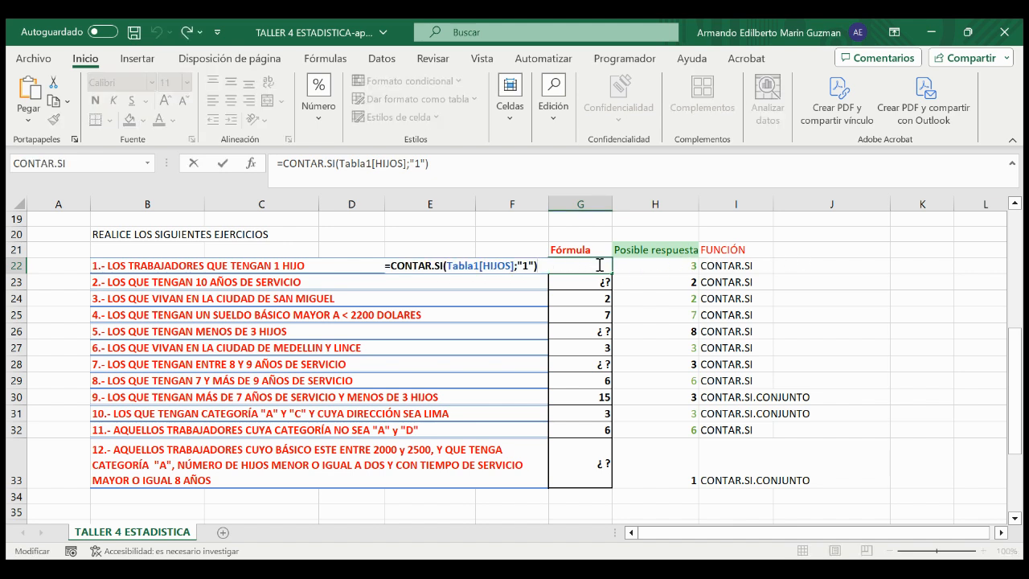
pyautogui.press('BackSpace')
pyautogui.press('BackSpace')
pyautogui.press('BackSpace')
pyautogui.press('BackSpace')
pyautogui.press('BackSpace')
pyautogui.press('BackSpace')
pyautogui.press('BackSpace')
pyautogui.press('BackSpace')
pyautogui.press('BackSpace')
pyautogui.press('BackSpace')
pyautogui.press('BackSpace')
pyautogui.press('BackSpace')
pyautogui.press('BackSpace')
pyautogui.press('BackSpace')
pyautogui.press('BackSpace')
pyautogui.press('BackSpace')
pyautogui.press('BackSpace')
pyautogui.press('BackSpace')
pyautogui.press('BackSpace')
pyautogui.press('BackSpace')
pyautogui.press('BackSpace')
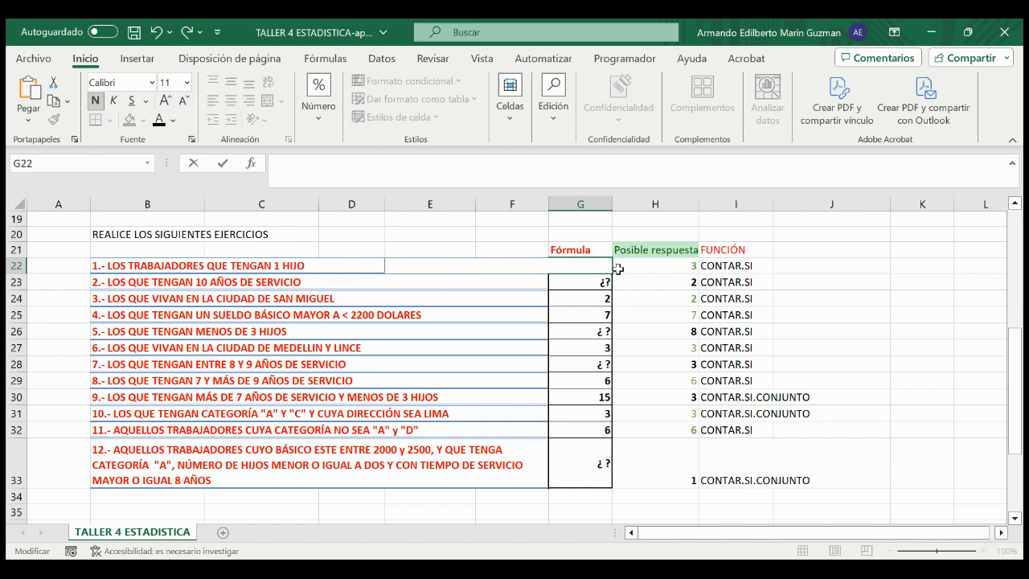
pyautogui.click(664, 272)
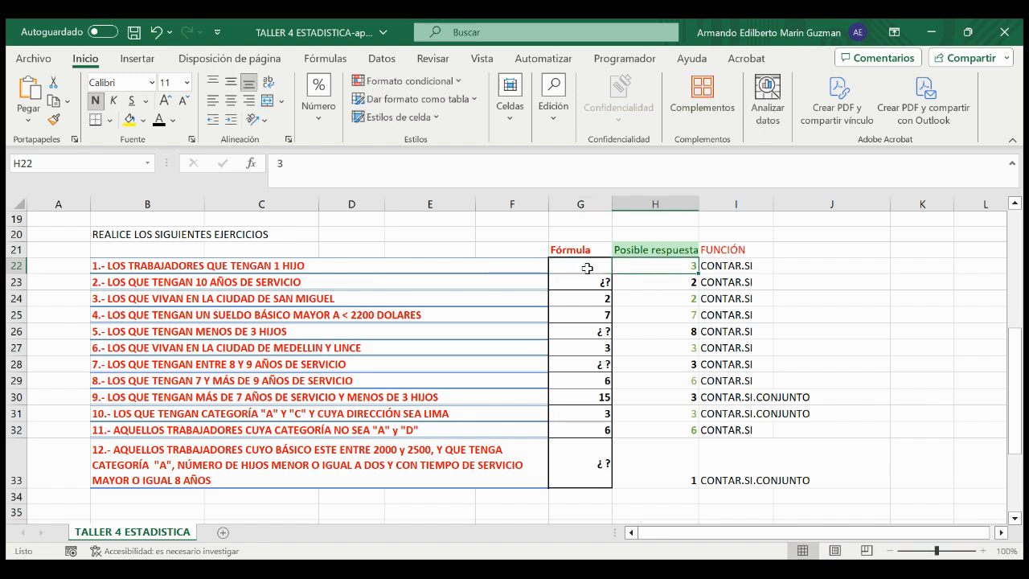
pyautogui.click(587, 268)
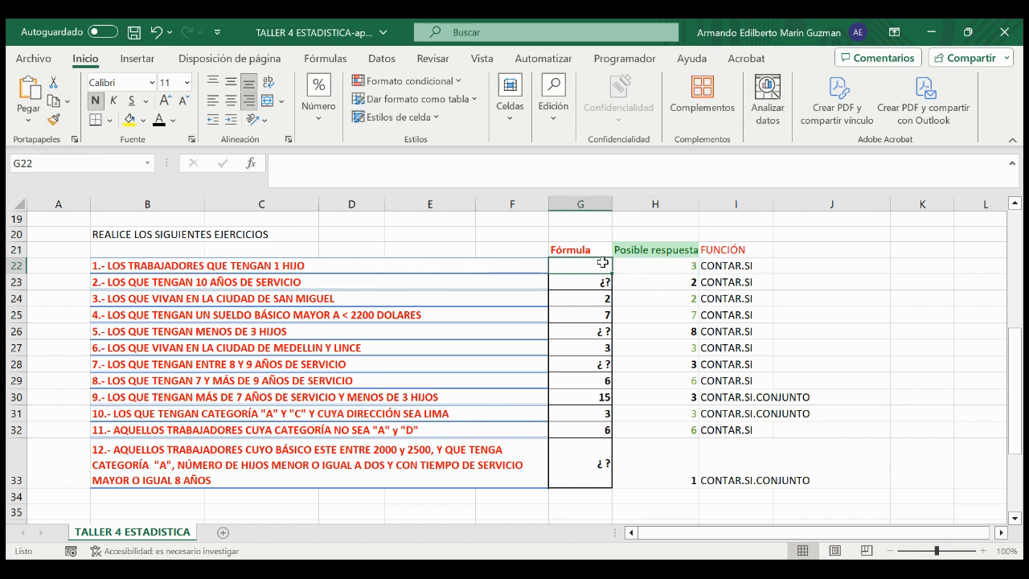
# Step: Examine the Fórmula column and exercise 1's possible answer and required function in H22 and I22
pyautogui.moveTo(590, 266); pyautogui.dragTo(589, 339)
pyautogui.scroll(-3, 594, 345)
pyautogui.scroll(3, 596, 348)
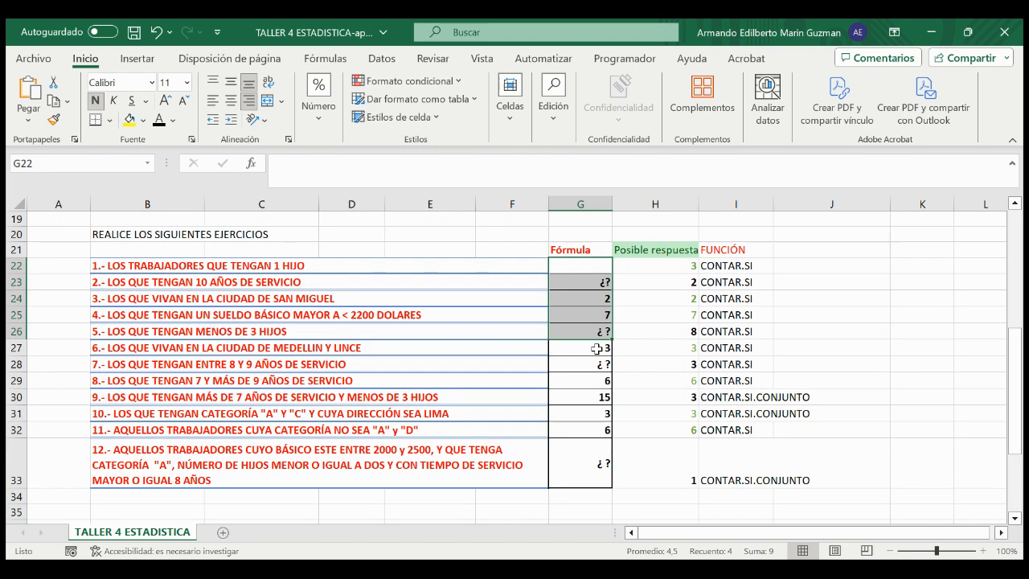
pyautogui.click(640, 268)
pyautogui.click(643, 250)
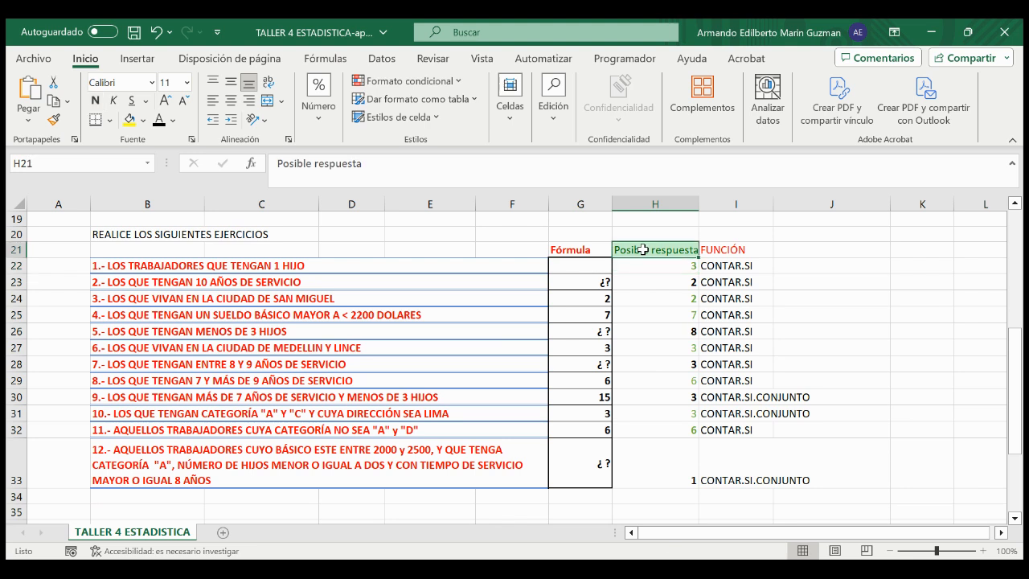
pyautogui.click(646, 263)
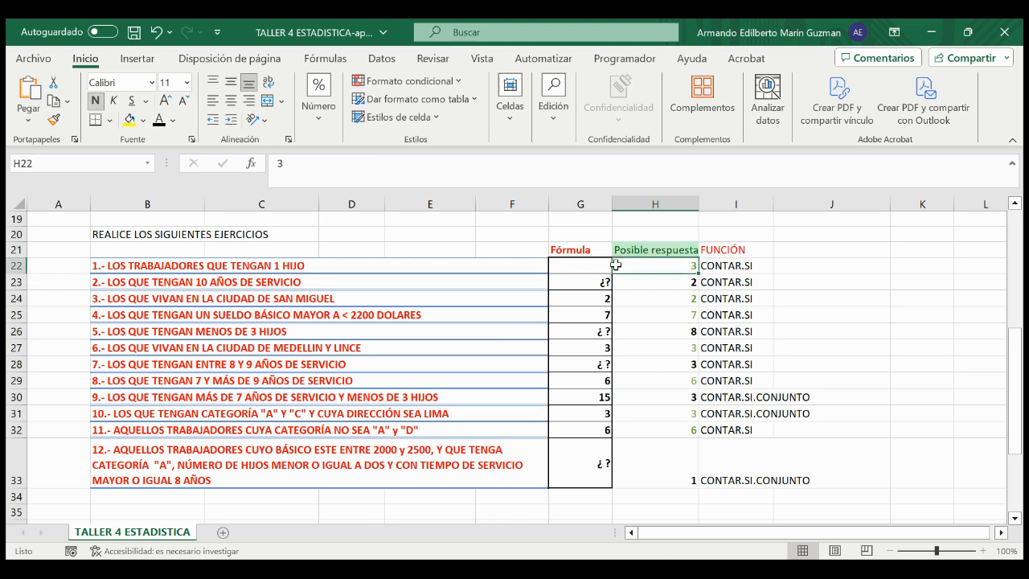
pyautogui.click(590, 269)
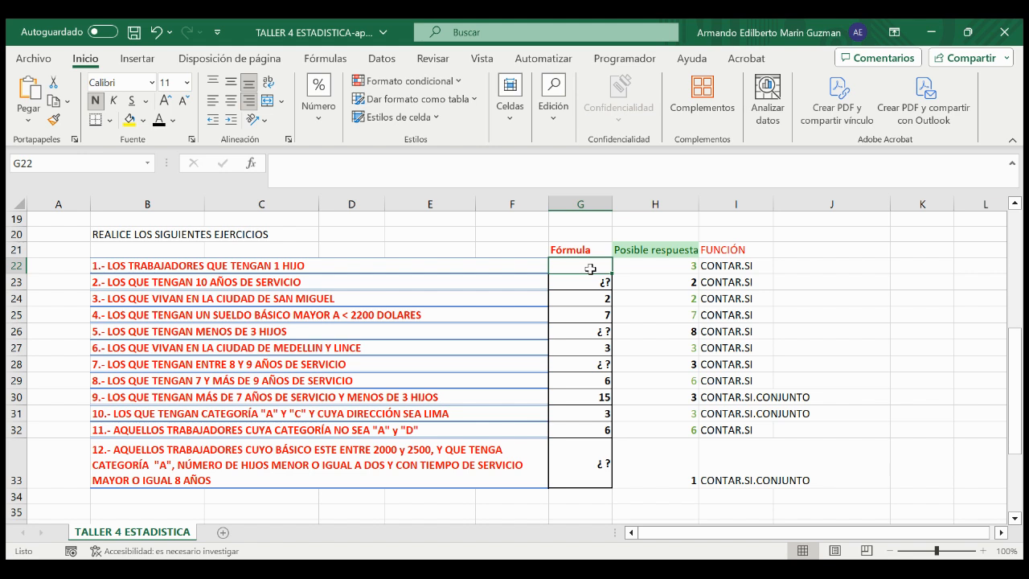
pyautogui.click(631, 262)
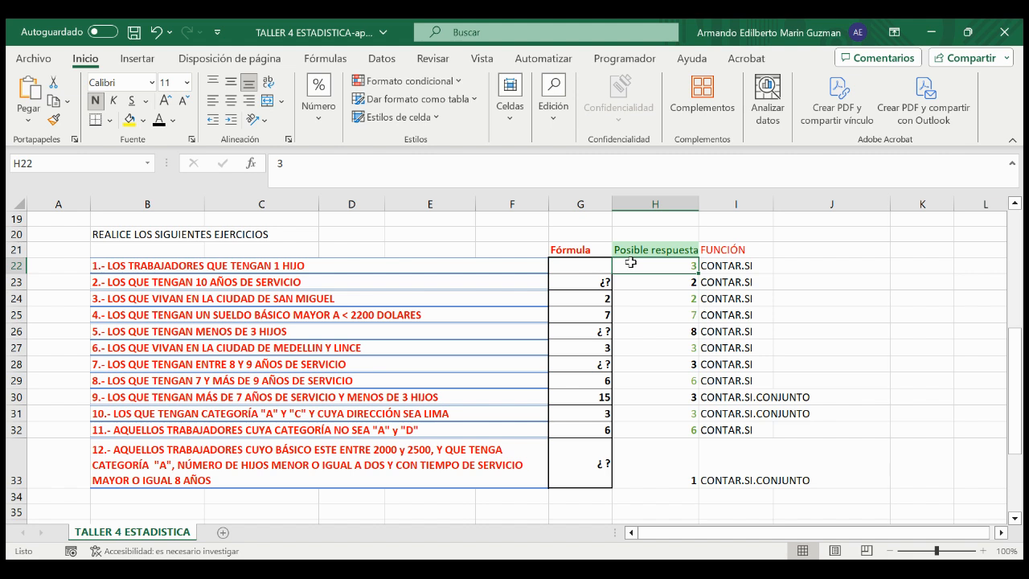
pyautogui.click(743, 264)
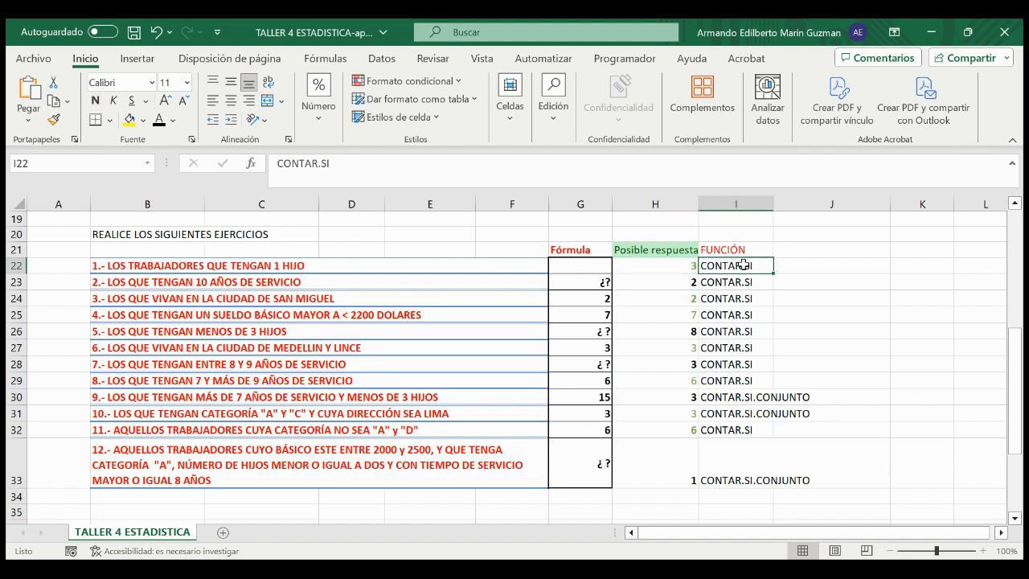
# Step: Start a CONTAR.SI formula in G22 with the HIJOS column of Tabla1 as its range
pyautogui.click(590, 265)
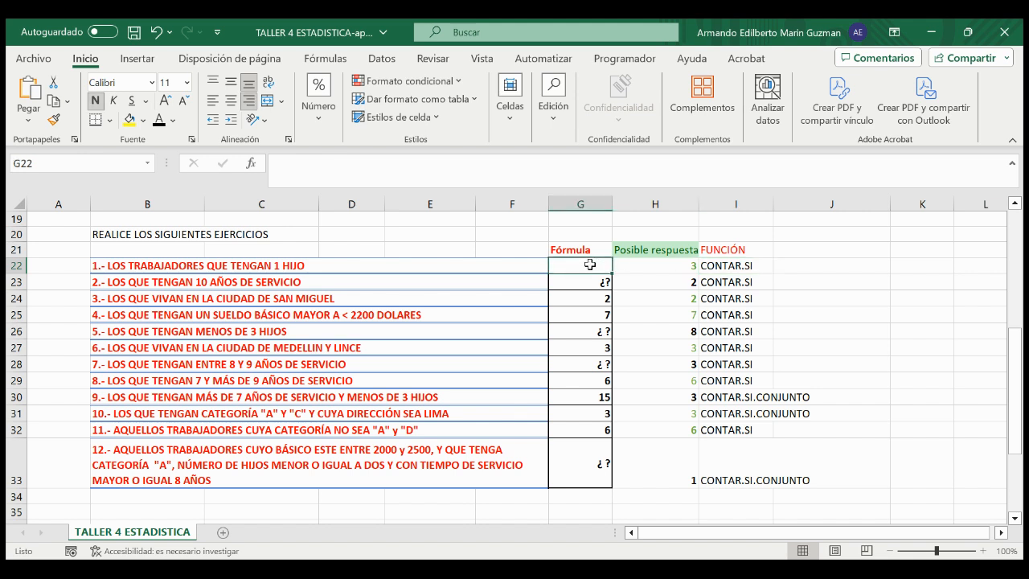
pyautogui.write('=contar')
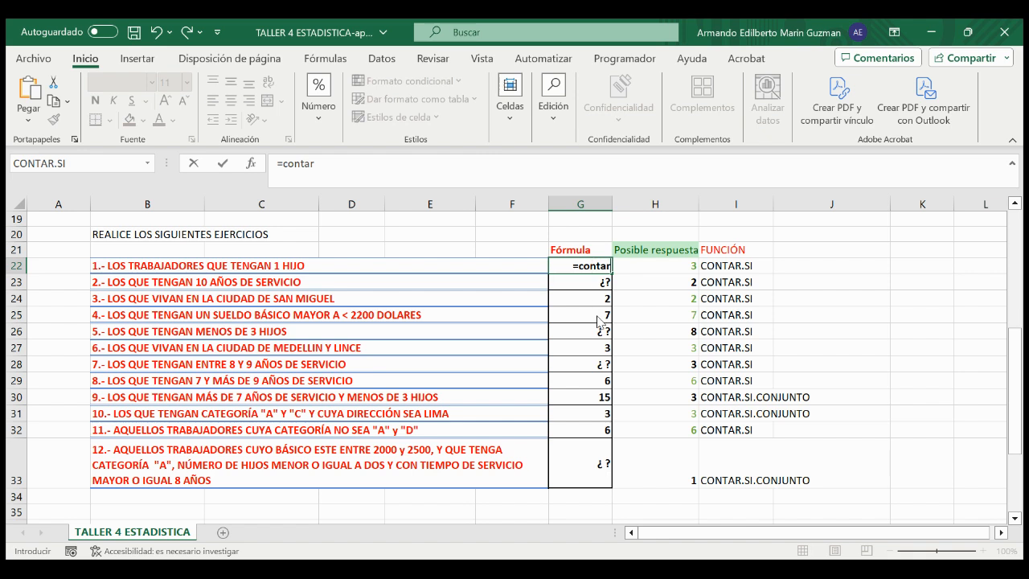
pyautogui.press('Tab')
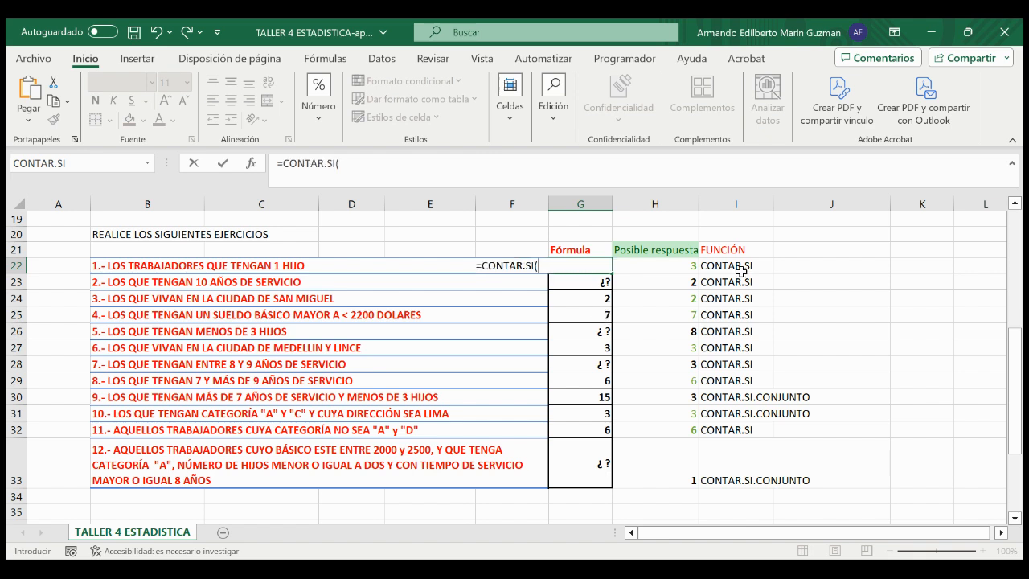
pyautogui.write('tabla')
pyautogui.press('Tab')
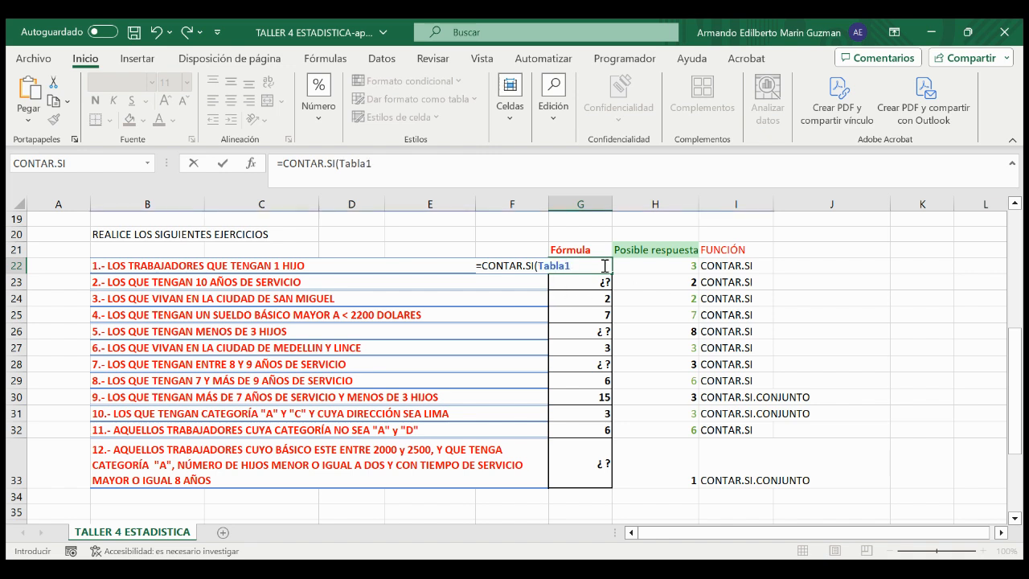
pyautogui.write('[')
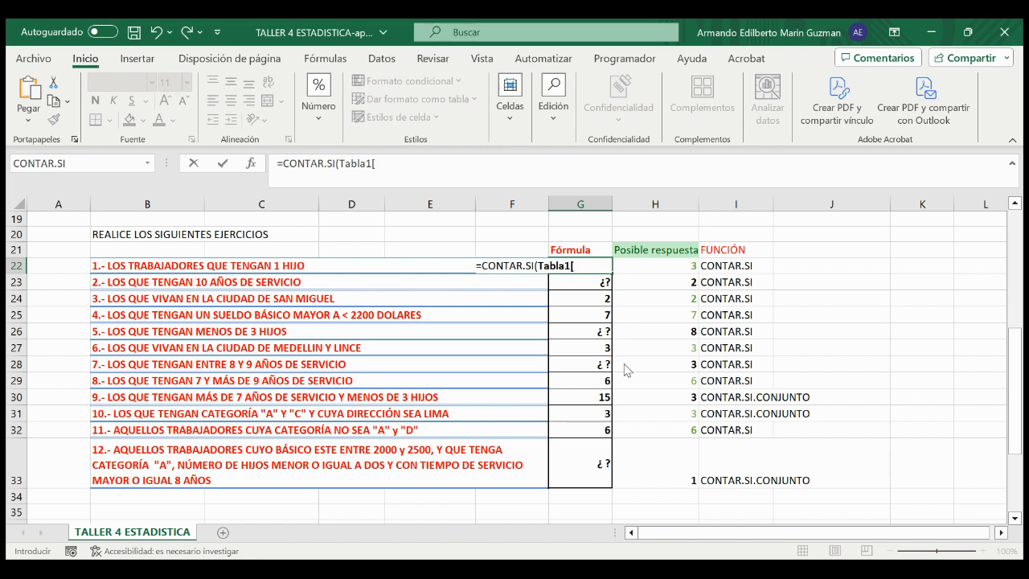
pyautogui.write('HIJOS]')
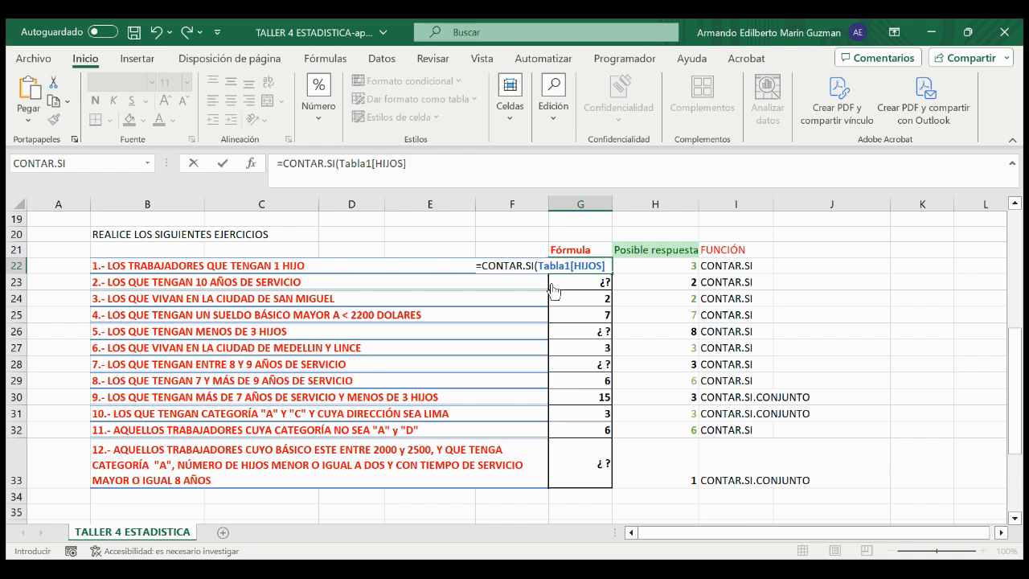
# Step: Complete the CONTAR.SI formula in G22 with the criterion "1" for the HIJOS range and enter it
pyautogui.moveTo(538, 266); pyautogui.dragTo(596, 266)
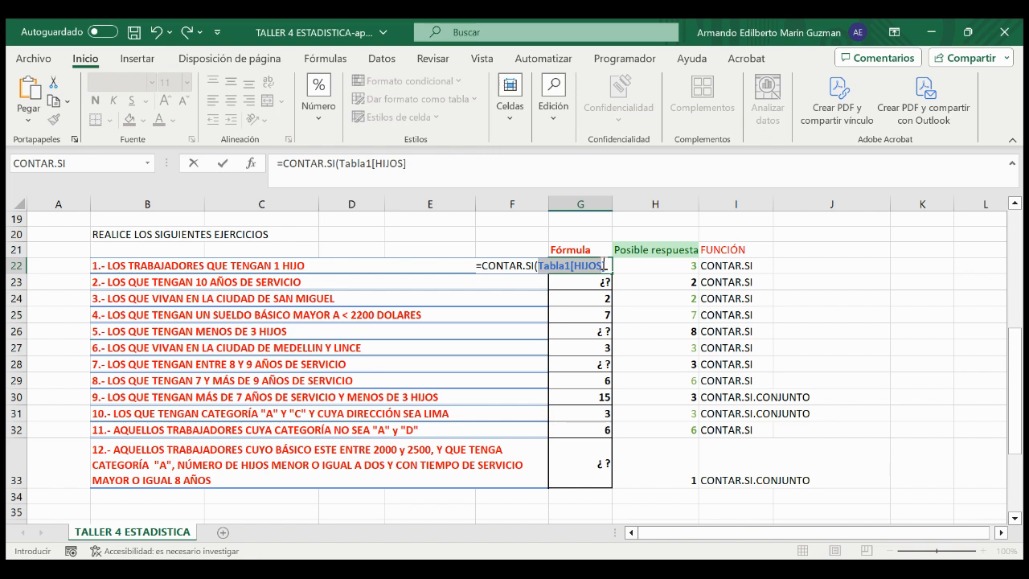
pyautogui.moveTo(603, 265); pyautogui.dragTo(599, 264)
pyautogui.click(574, 265)
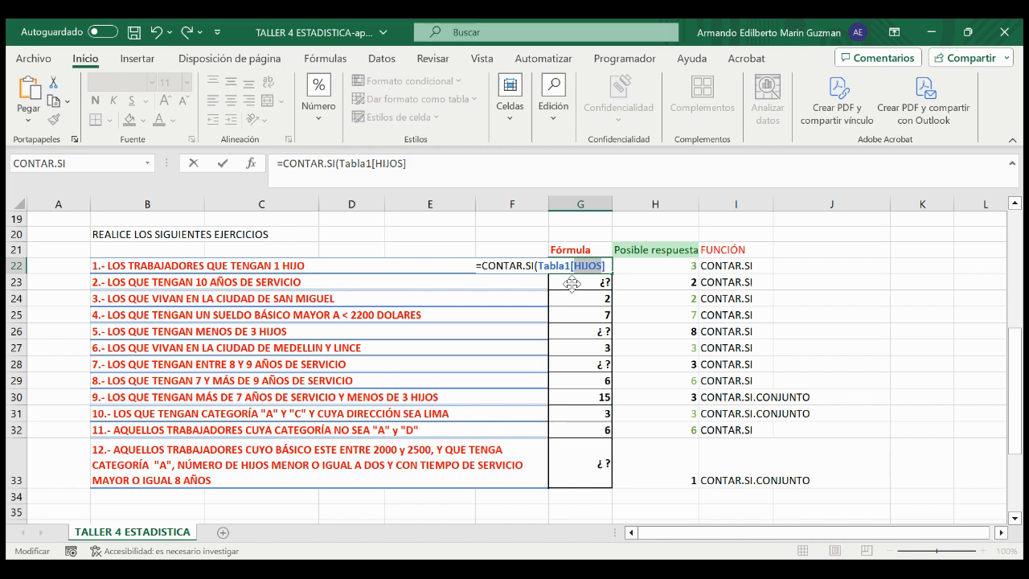
pyautogui.click(609, 265)
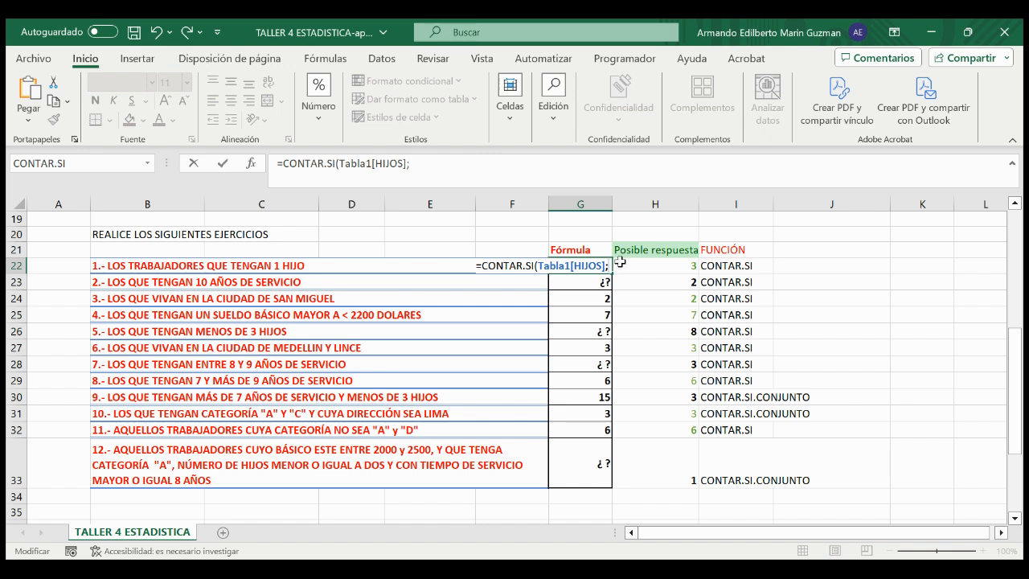
pyautogui.write('"1')
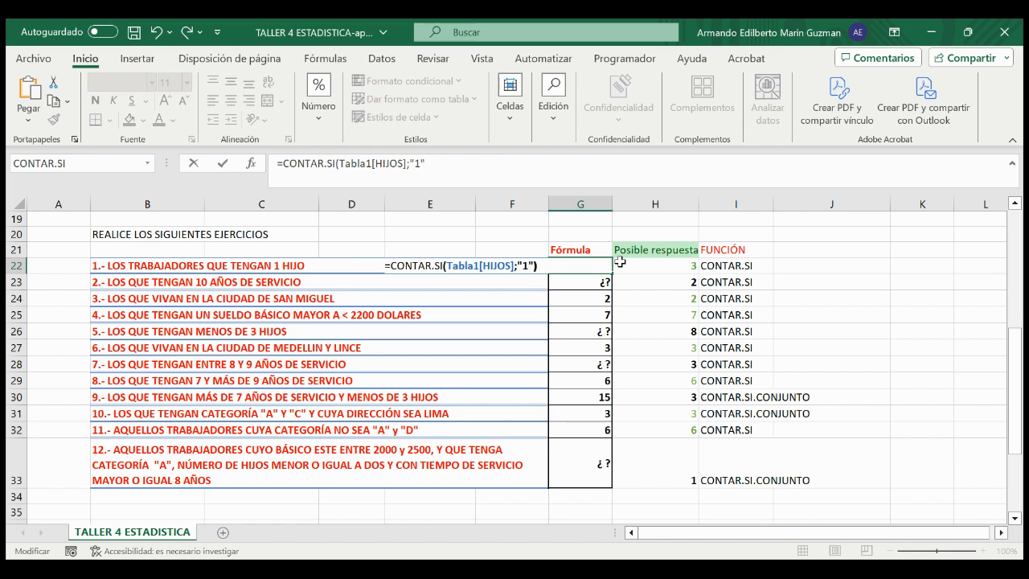
pyautogui.press('Return')
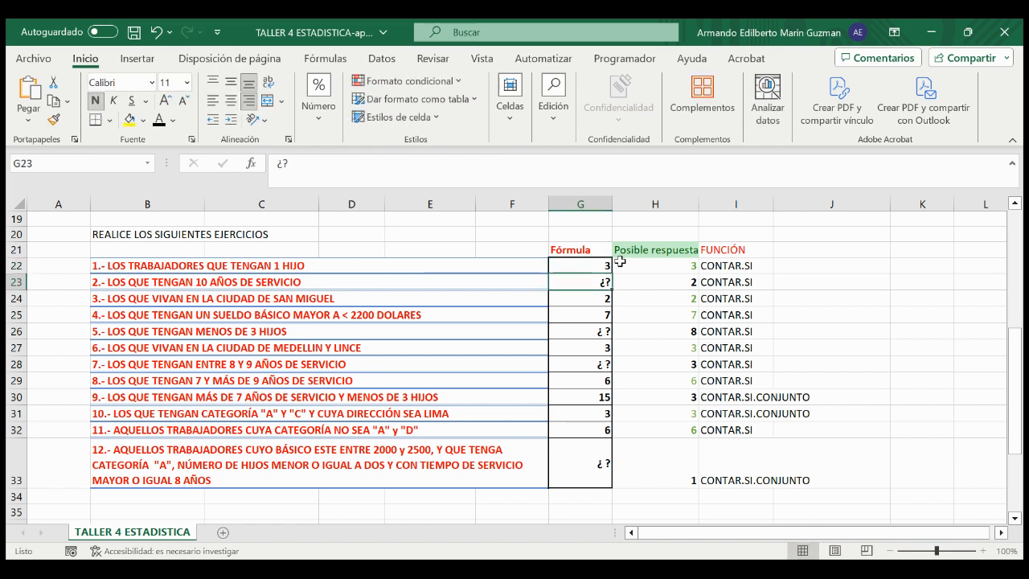
# Step: Check exercise 1's result by filtering the table's HIJOS column to 1, selecting the matching values, and clearing the filter
pyautogui.click(597, 266)
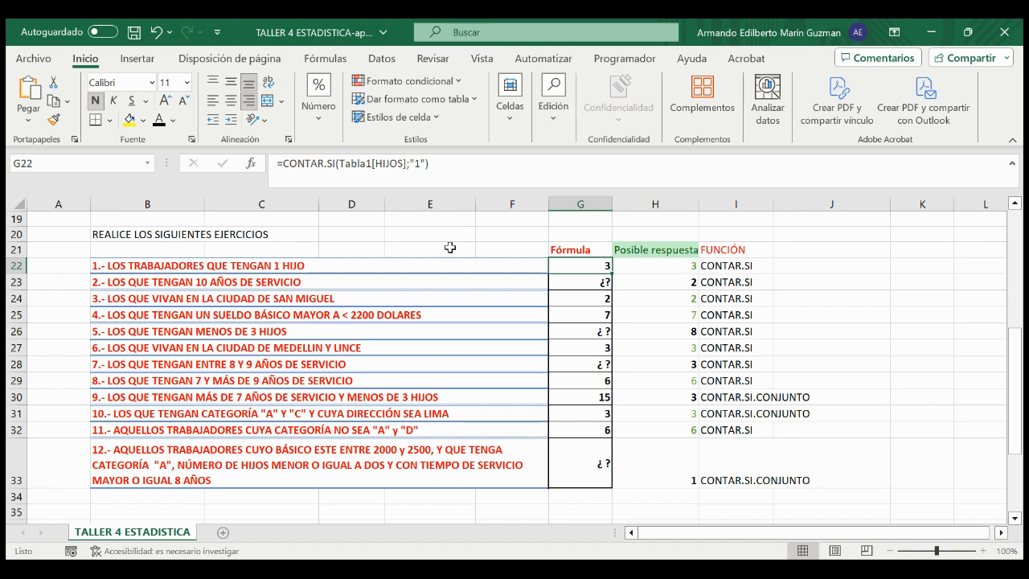
pyautogui.scroll(6, 420, 284)
pyautogui.scroll(1, 422, 287)
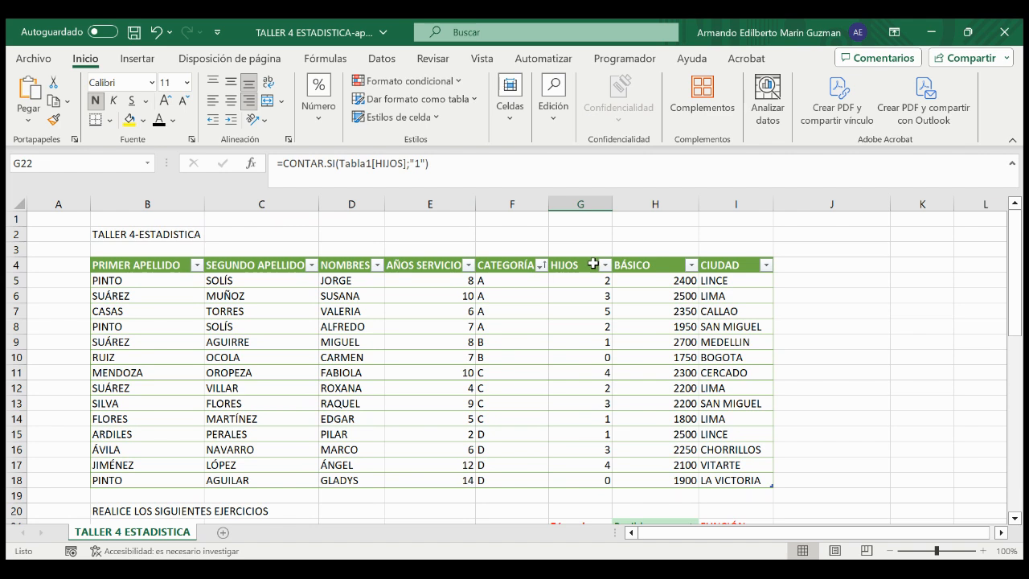
pyautogui.scroll(-1, 593, 264)
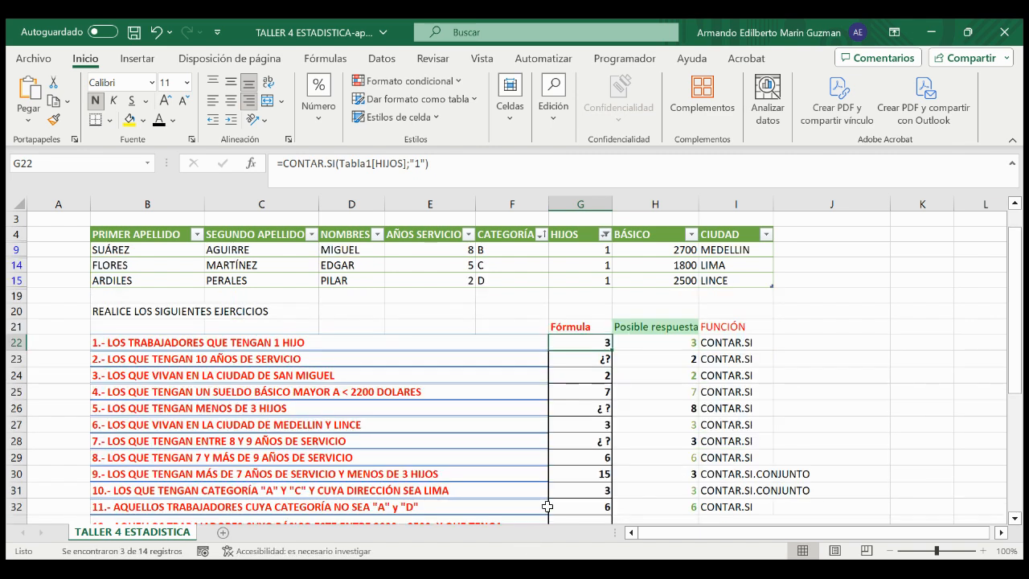
pyautogui.moveTo(578, 250); pyautogui.dragTo(576, 272)
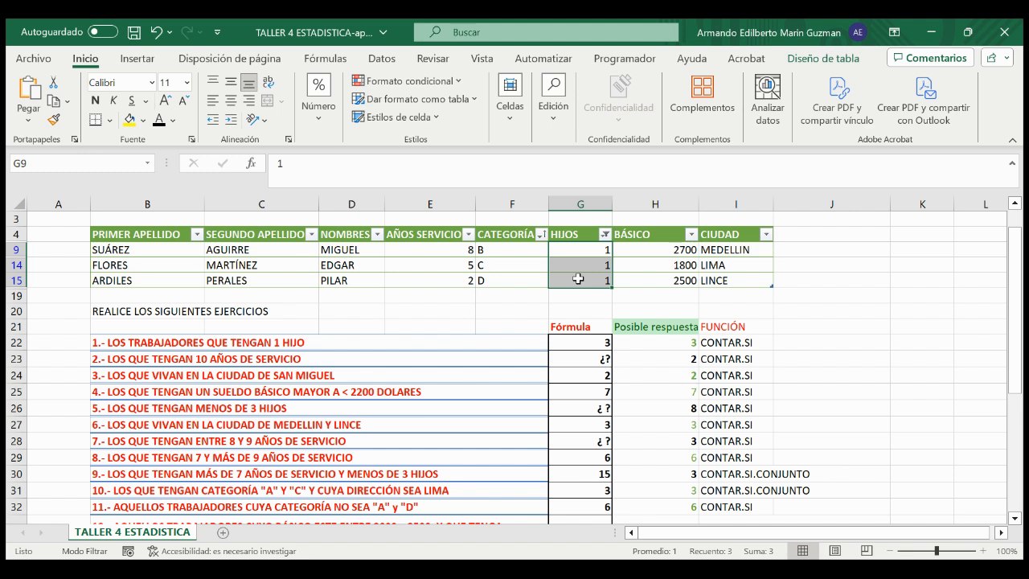
pyautogui.click(473, 294)
pyautogui.moveTo(597, 249); pyautogui.dragTo(599, 447)
pyautogui.scroll(-3, 609, 362)
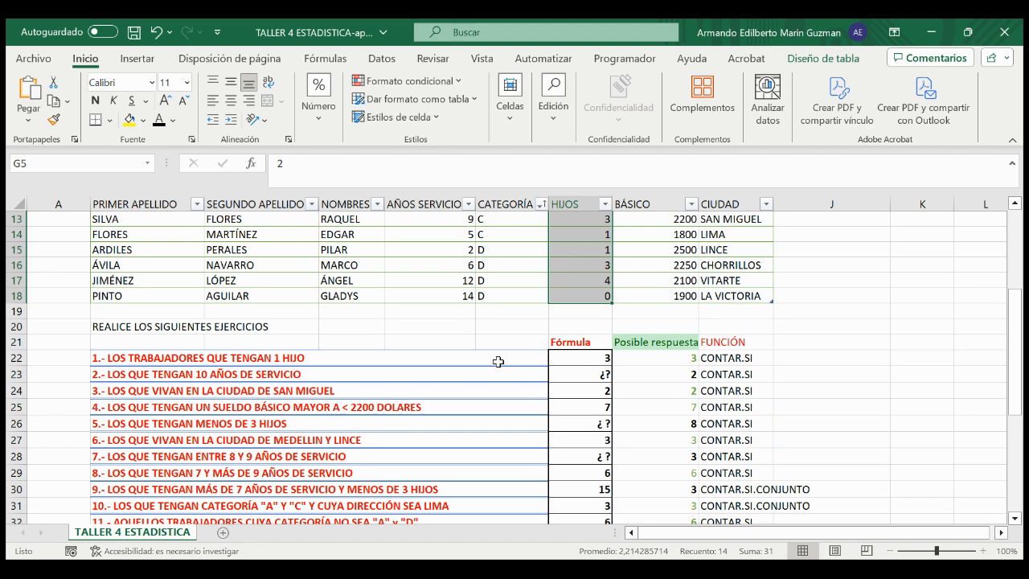
# Step: Examine exercise 3's formula in G24, covering the CONTAR.SI function, the Tabla1[CIUDAD] range and the "SAN MIGUEL" criterion
pyautogui.click(103, 373)
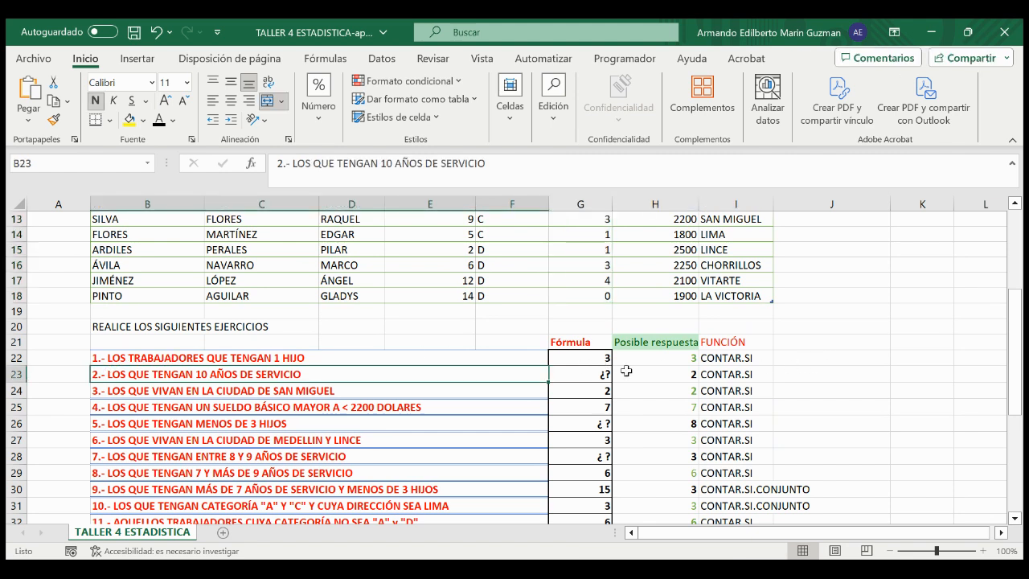
pyautogui.click(579, 389)
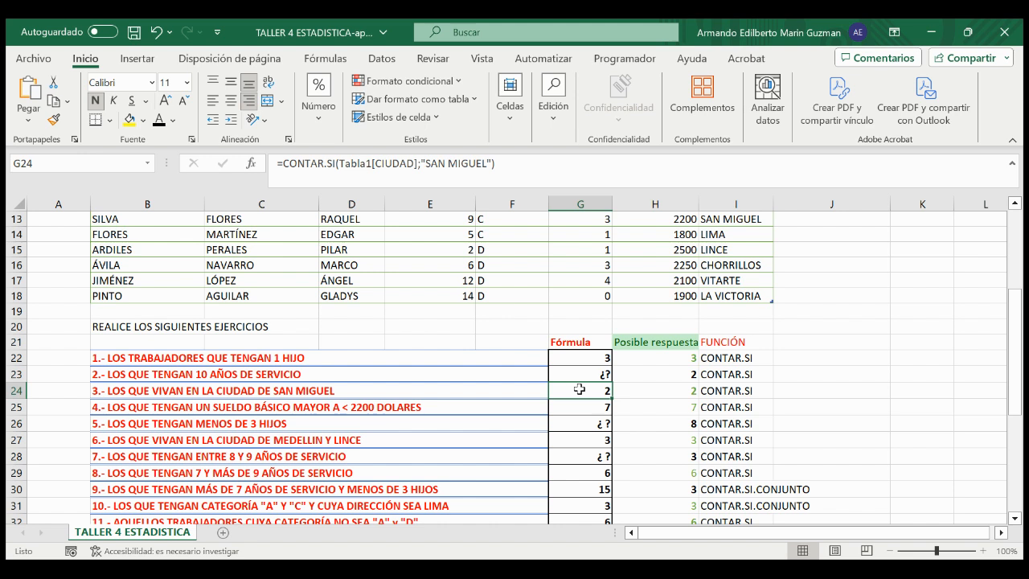
pyautogui.doubleClick(579, 389)
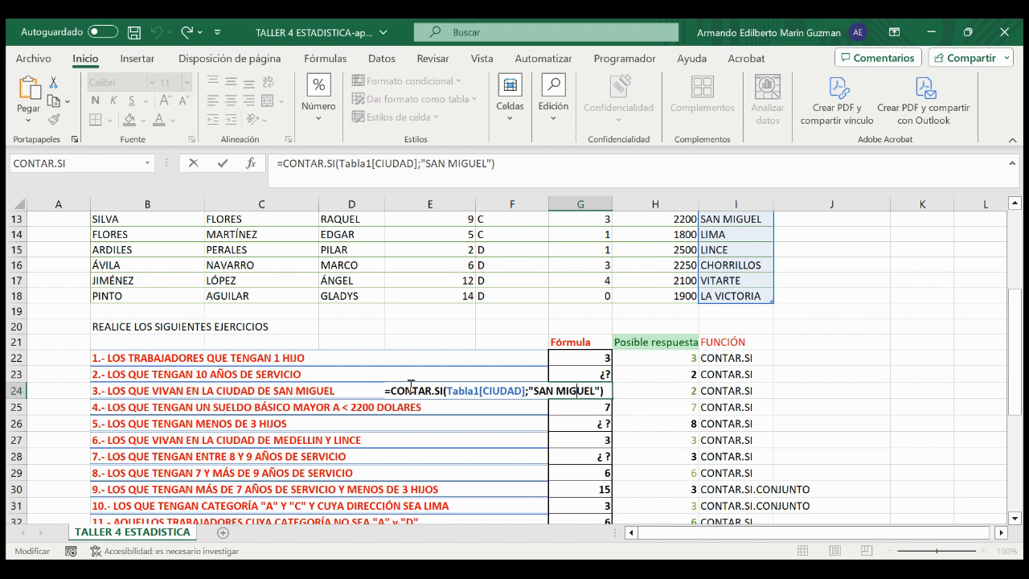
pyautogui.moveTo(391, 391); pyautogui.dragTo(441, 391)
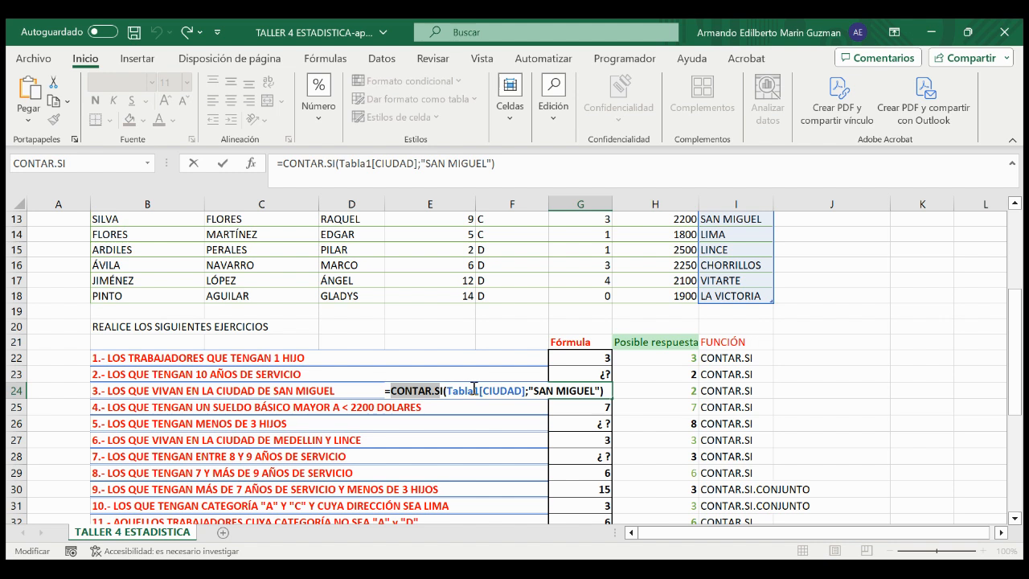
pyautogui.click(478, 390)
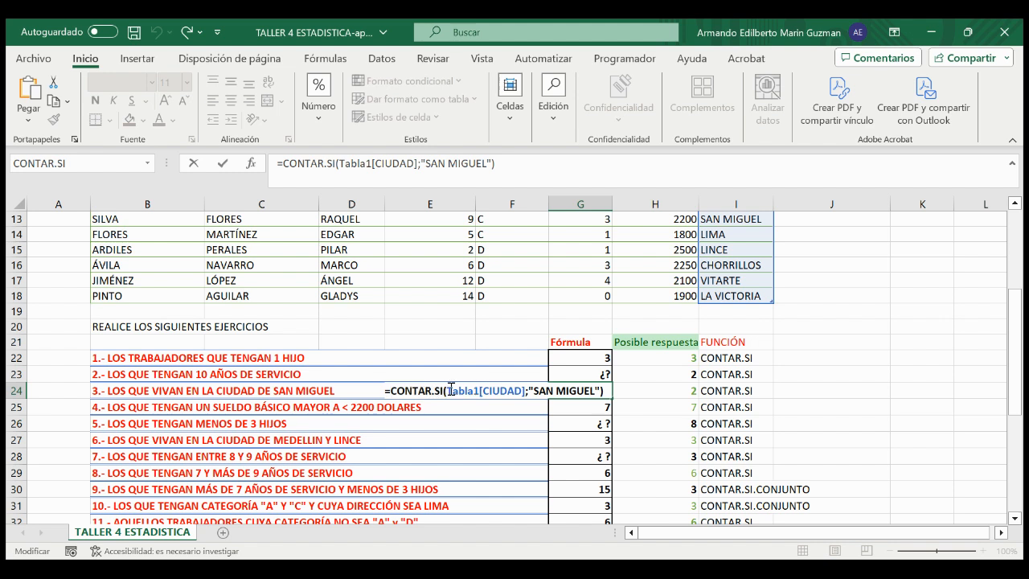
pyautogui.moveTo(448, 389); pyautogui.dragTo(526, 392)
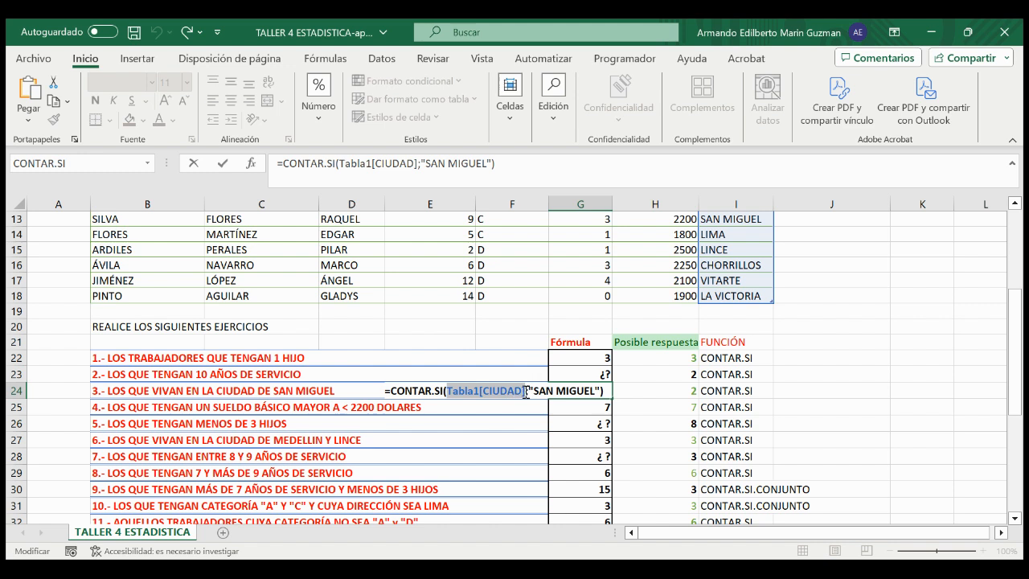
pyautogui.click(525, 391)
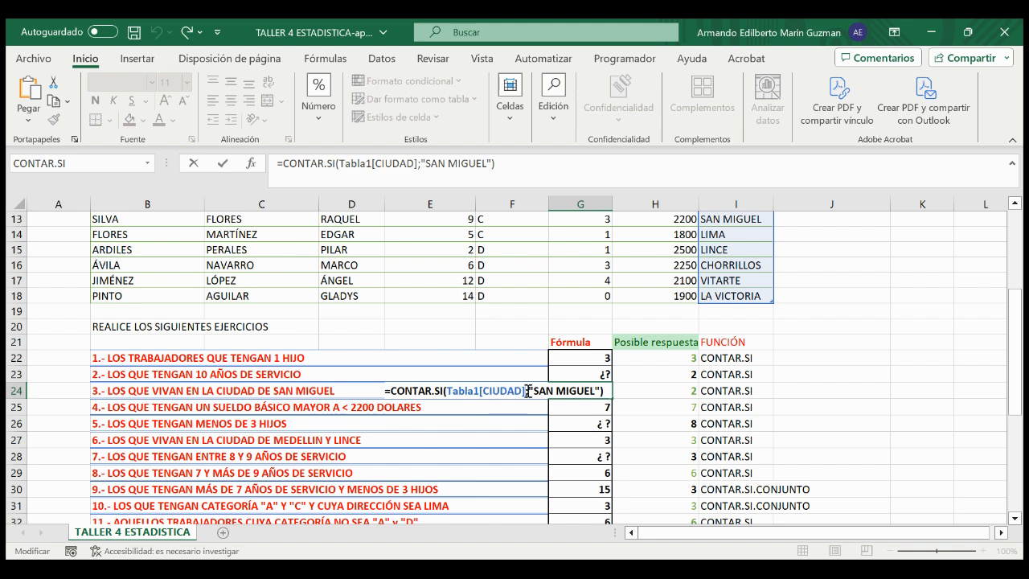
pyautogui.moveTo(524, 391); pyautogui.dragTo(598, 389)
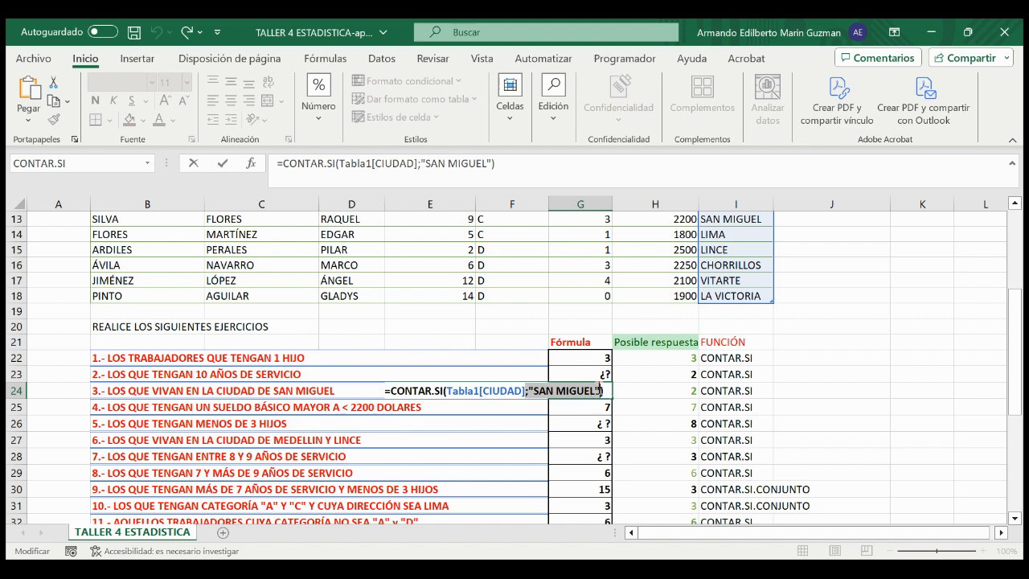
pyautogui.click(533, 391)
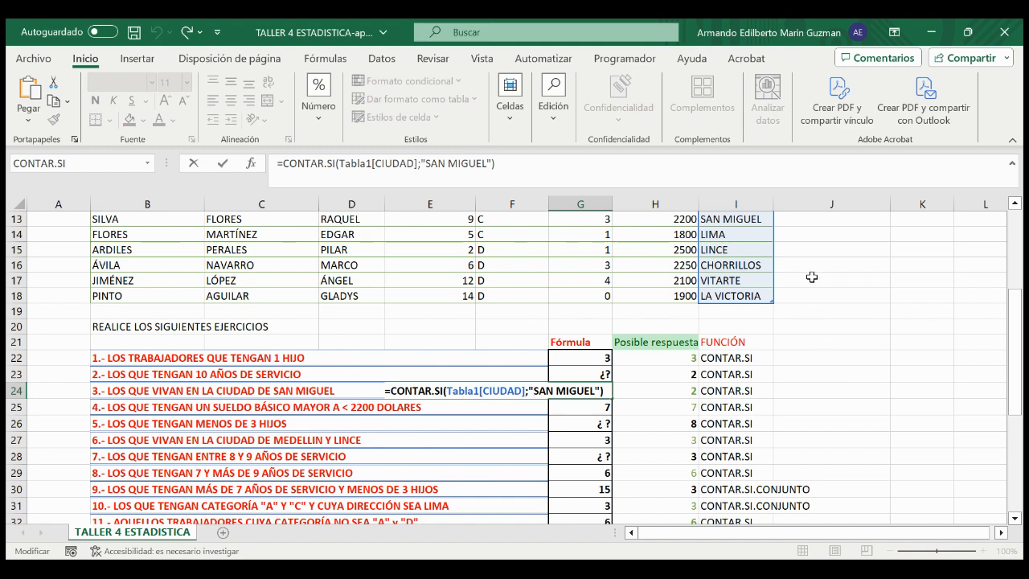
# Step: Compare G24's "SAN MIGUEL" criterion with the CIUDAD column and exercise 3's statement, keeping the formula as it is
pyautogui.scroll(1, 739, 264)
pyautogui.scroll(1, 739, 264)
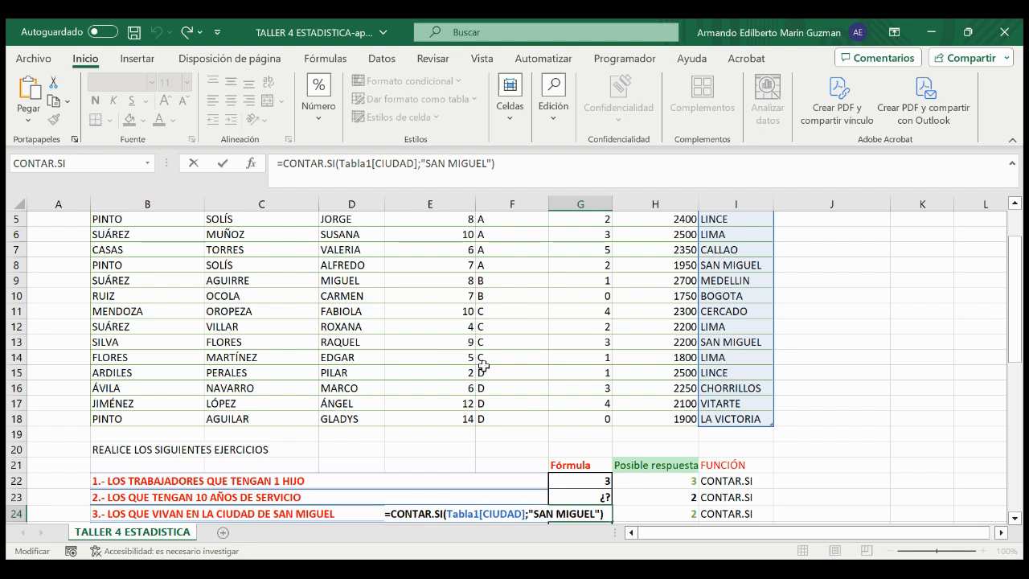
pyautogui.scroll(-4, 483, 365)
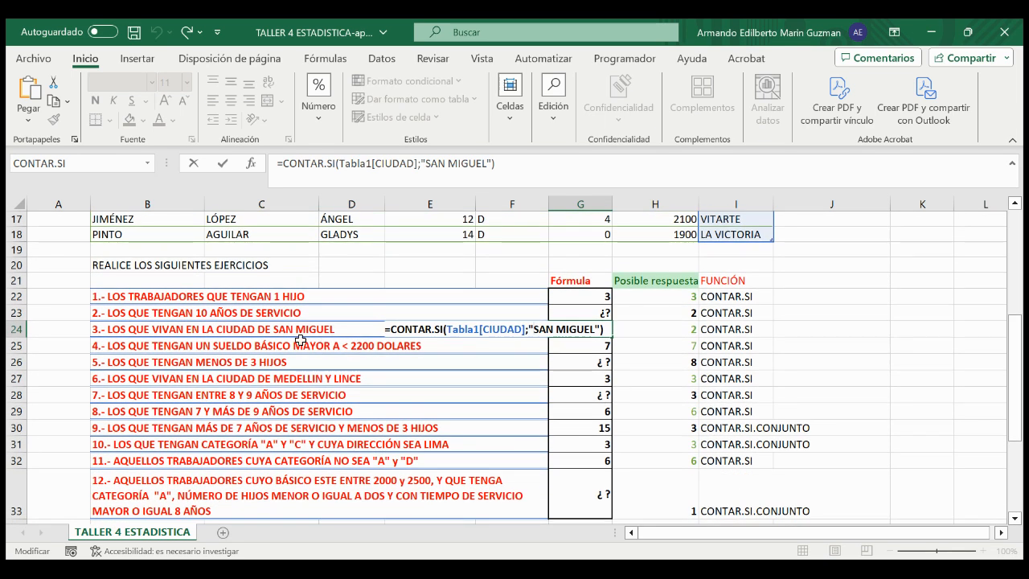
pyautogui.moveTo(534, 325); pyautogui.dragTo(594, 327)
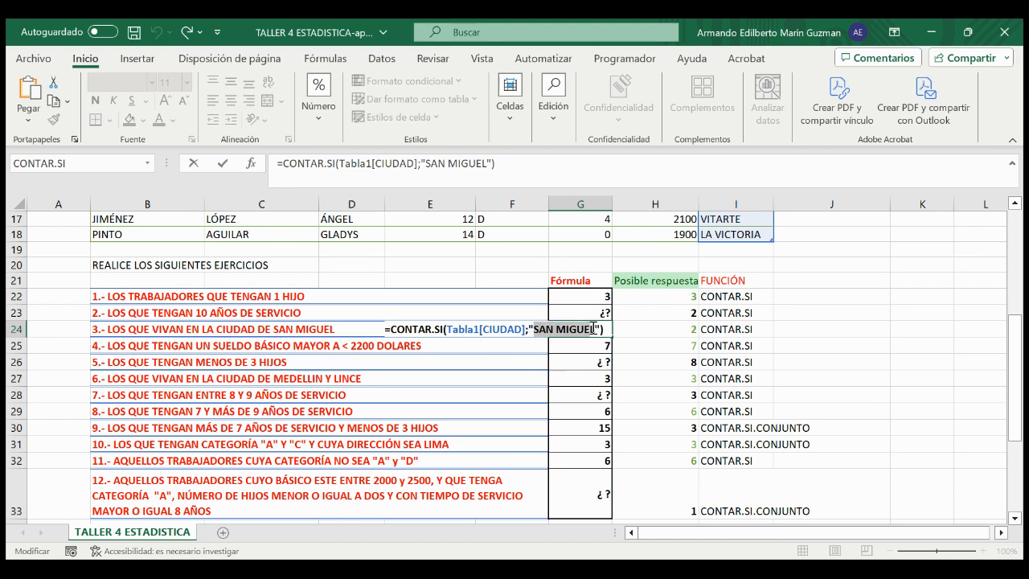
pyautogui.press('Return')
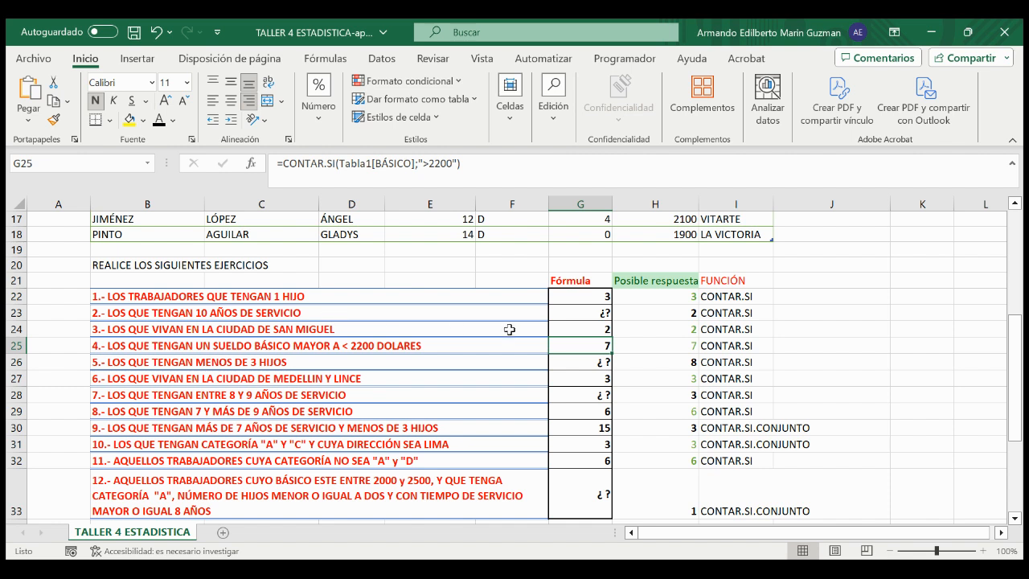
pyautogui.doubleClick(567, 328)
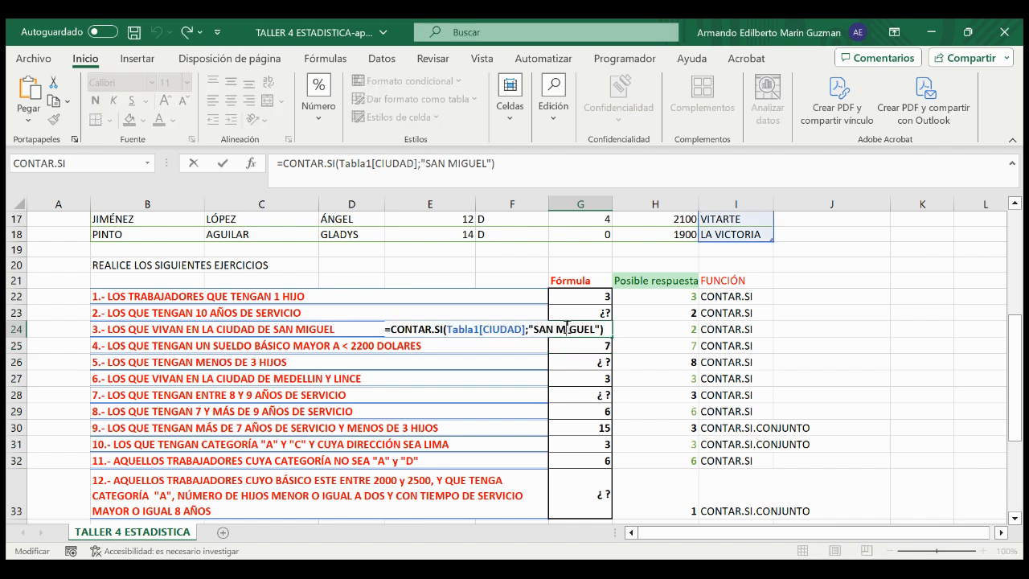
pyautogui.press('Return')
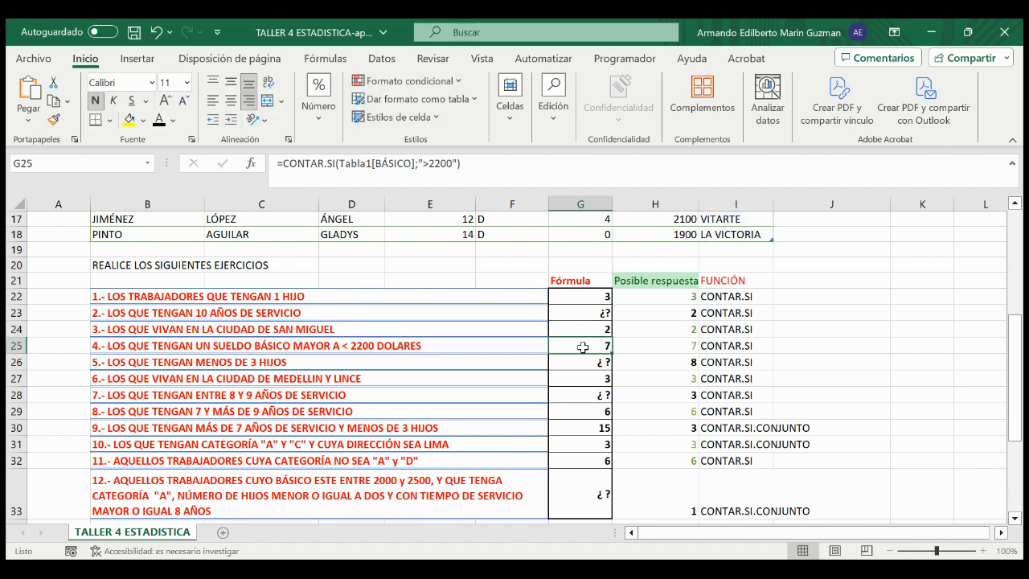
# Step: Clear the existing formula in G25 for exercise 4, leaving the cell empty
pyautogui.doubleClick(583, 346)
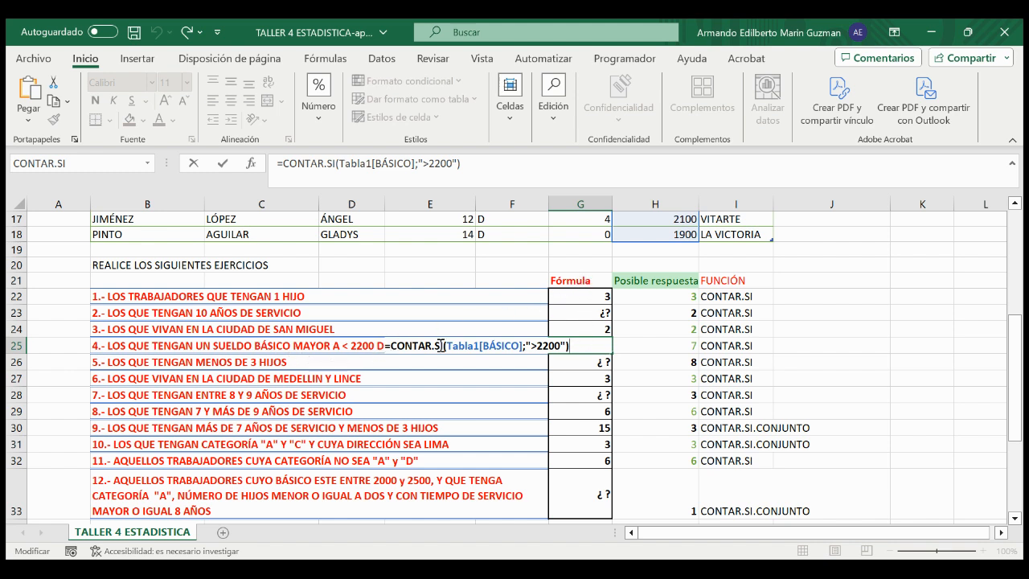
pyautogui.press('BackSpace')
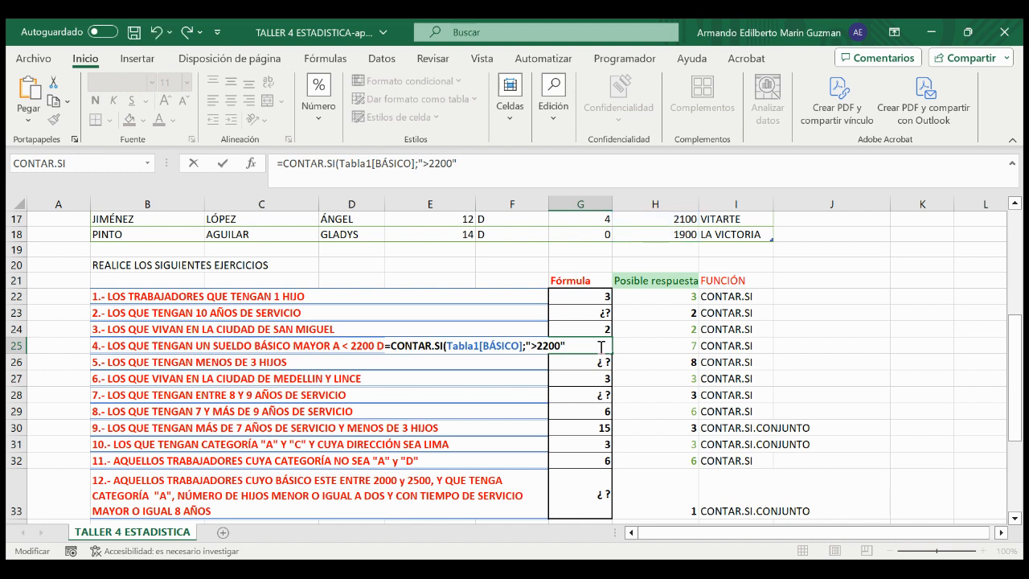
pyautogui.press('BackSpace')
pyautogui.press('BackSpace')
pyautogui.press('BackSpace')
pyautogui.press('BackSpace')
pyautogui.press('BackSpace')
pyautogui.press('BackSpace')
pyautogui.press('BackSpace')
pyautogui.press('BackSpace')
pyautogui.press('BackSpace')
pyautogui.press('BackSpace')
pyautogui.press('BackSpace')
pyautogui.press('BackSpace')
pyautogui.press('BackSpace')
pyautogui.press('BackSpace')
pyautogui.press('BackSpace')
pyautogui.press('BackSpace')
pyautogui.press('BackSpace')
pyautogui.press('BackSpace')
pyautogui.press('BackSpace')
pyautogui.press('BackSpace')
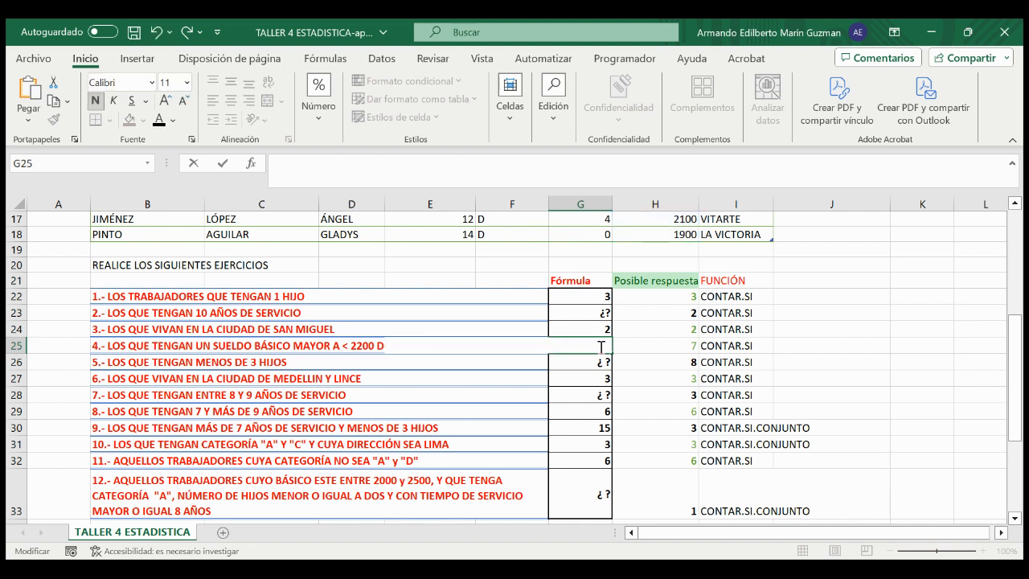
pyautogui.press('Escape')
# Step: Start exercise 4's formula in G25 with the CONTAR.SI function and the Tabla1[BÁSICO] range
pyautogui.doubleClick(596, 344)
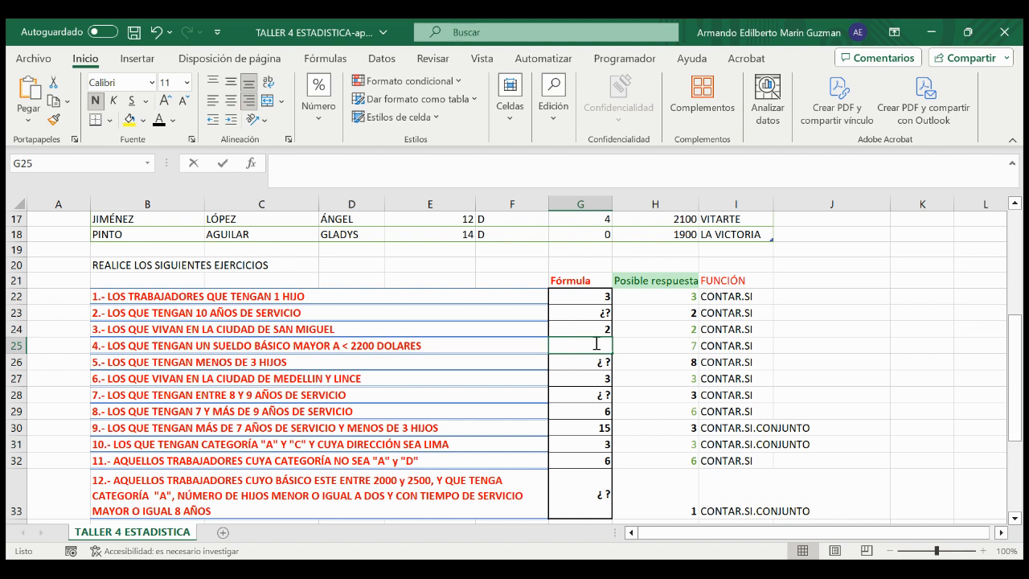
pyautogui.write('=')
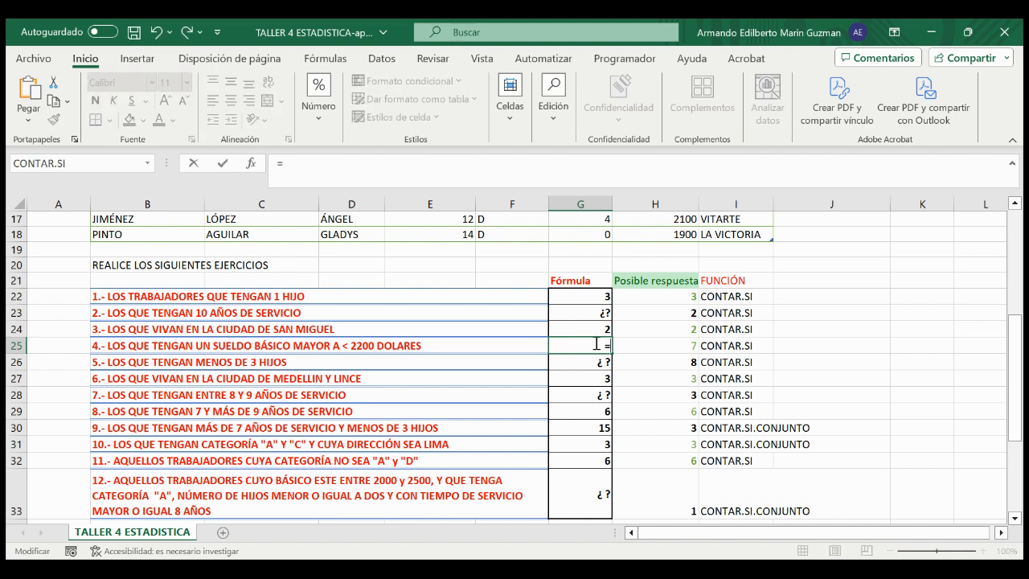
pyautogui.write('contar')
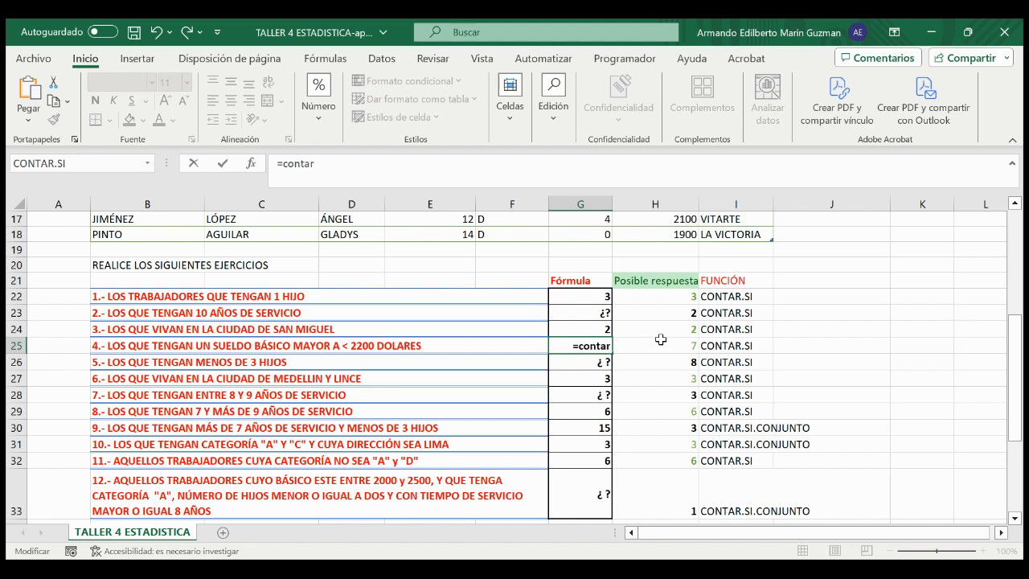
pyautogui.press('Tab')
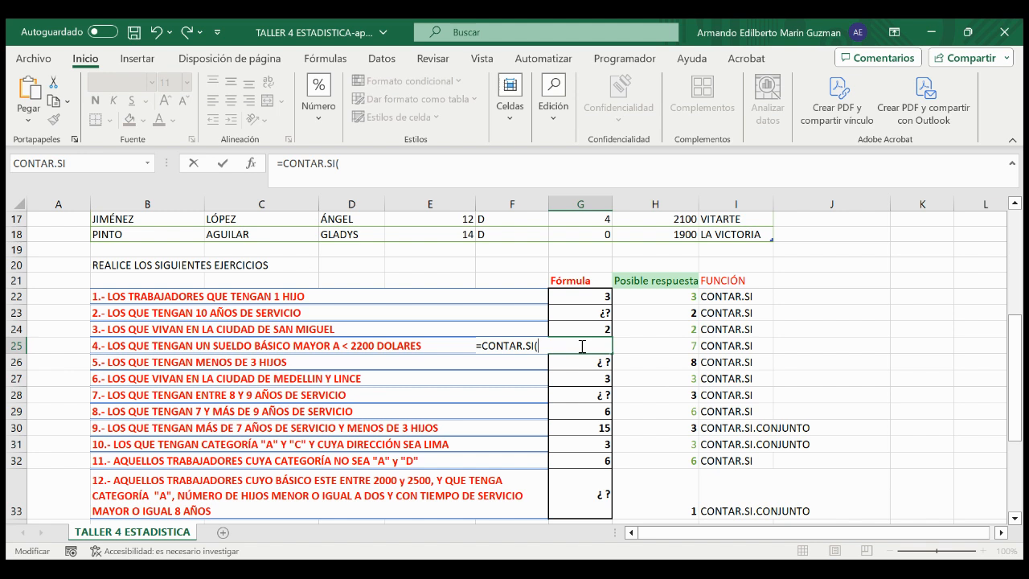
pyautogui.write('tabla')
pyautogui.press('Tab')
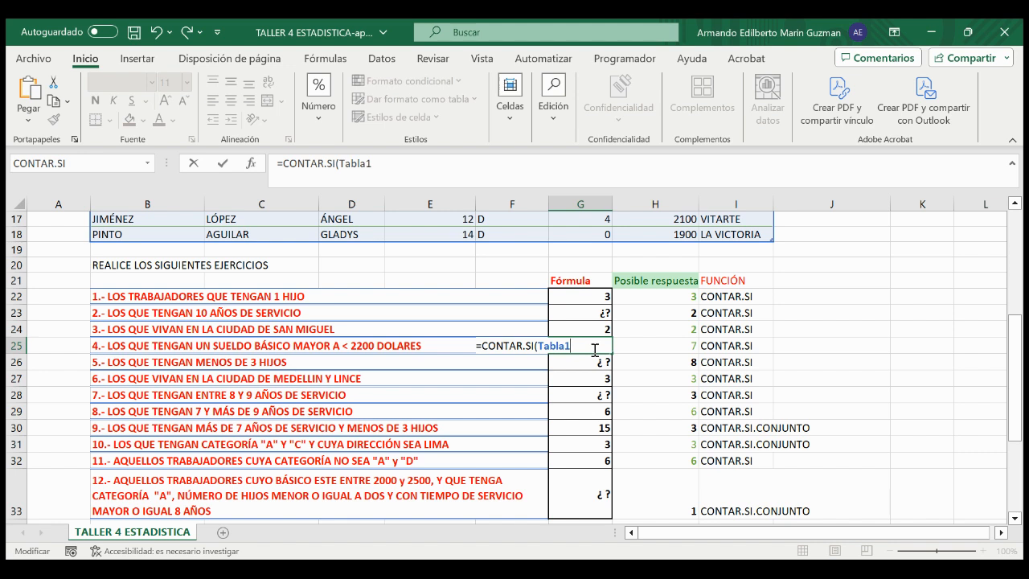
pyautogui.write('[')
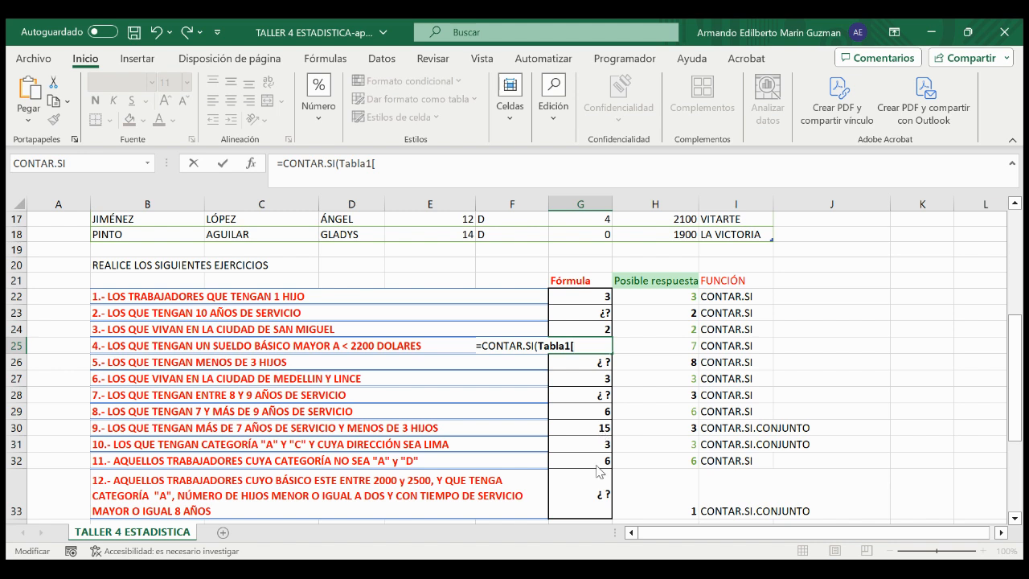
pyautogui.write('BÁSICO')
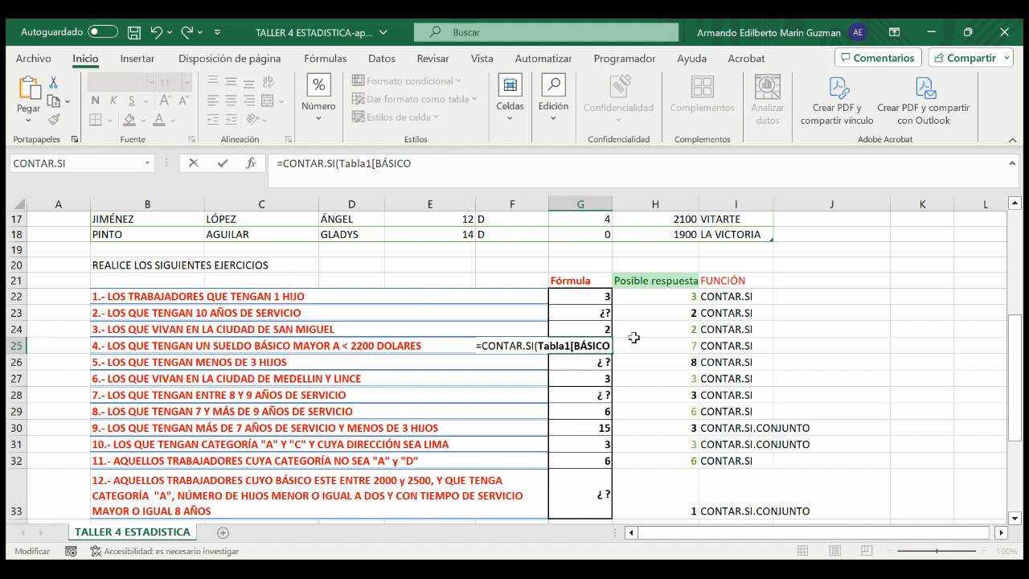
pyautogui.write(']')
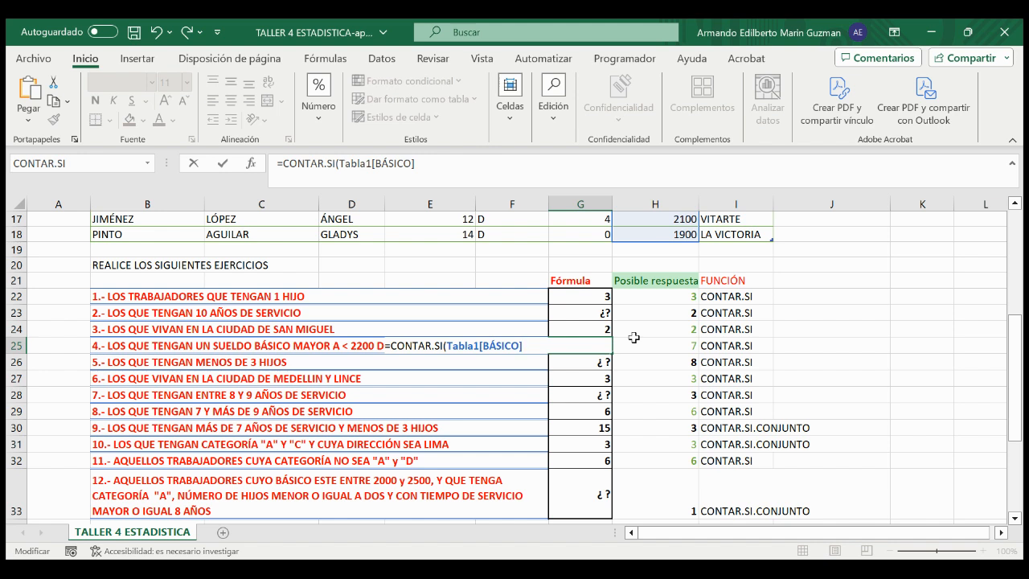
pyautogui.write(';"<')
# Step: Complete G25's formula with the criterion ">2200" and a closing parenthesis, and enter it as =CONTAR.SI(Tabla1[BÁSICO];">2200")
pyautogui.press('BackSpace')
pyautogui.press('BackSpace')
pyautogui.write('>2200')
pyautogui.write('")')
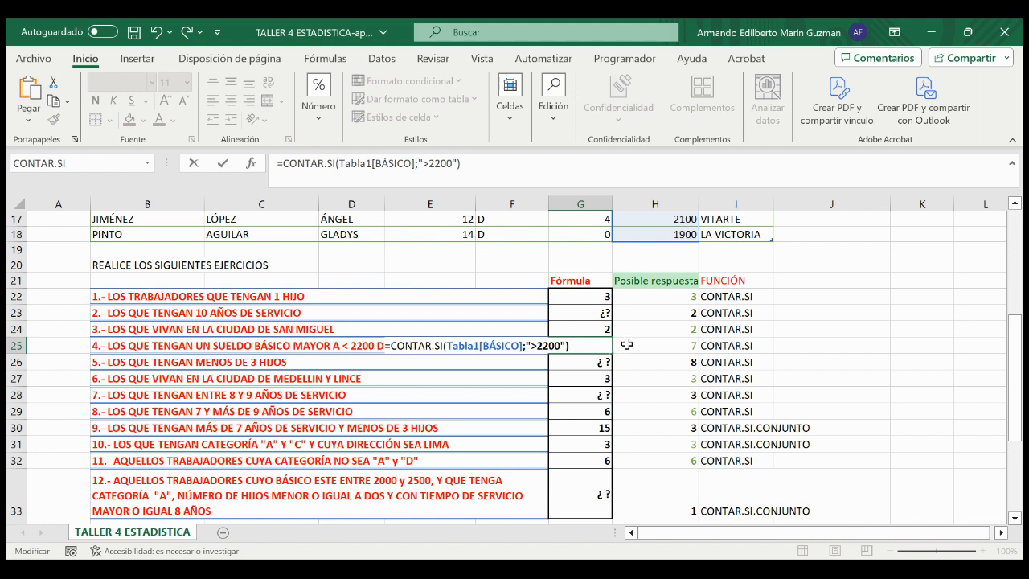
pyautogui.moveTo(537, 345); pyautogui.dragTo(533, 344)
pyautogui.click(571, 344)
pyautogui.press('Return')
pyautogui.click(571, 345)
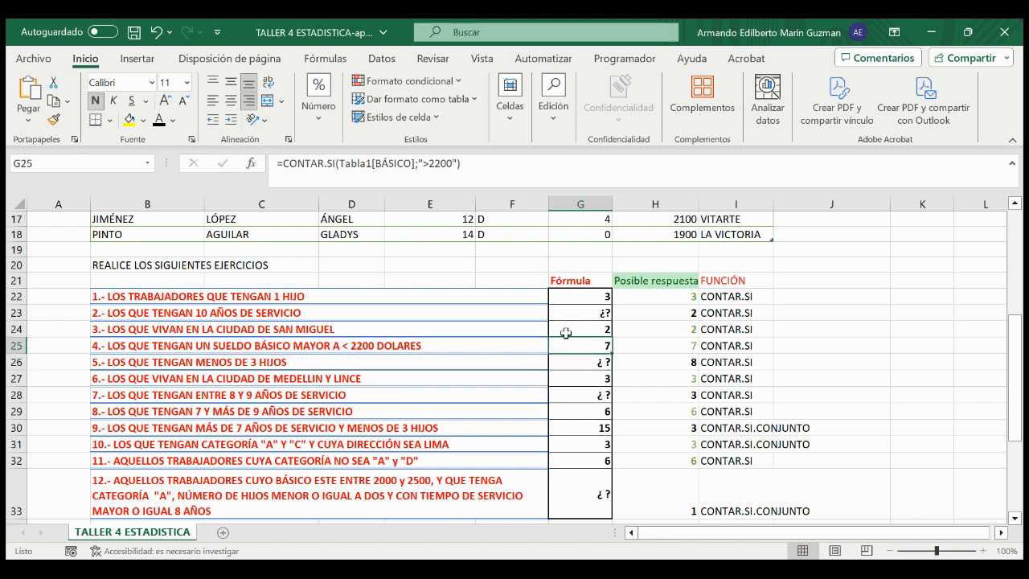
# Step: Review the relational operators reference list in B38:C43 below the exercises, covering both the symbols and their descriptions
pyautogui.scroll(-4, 331, 352)
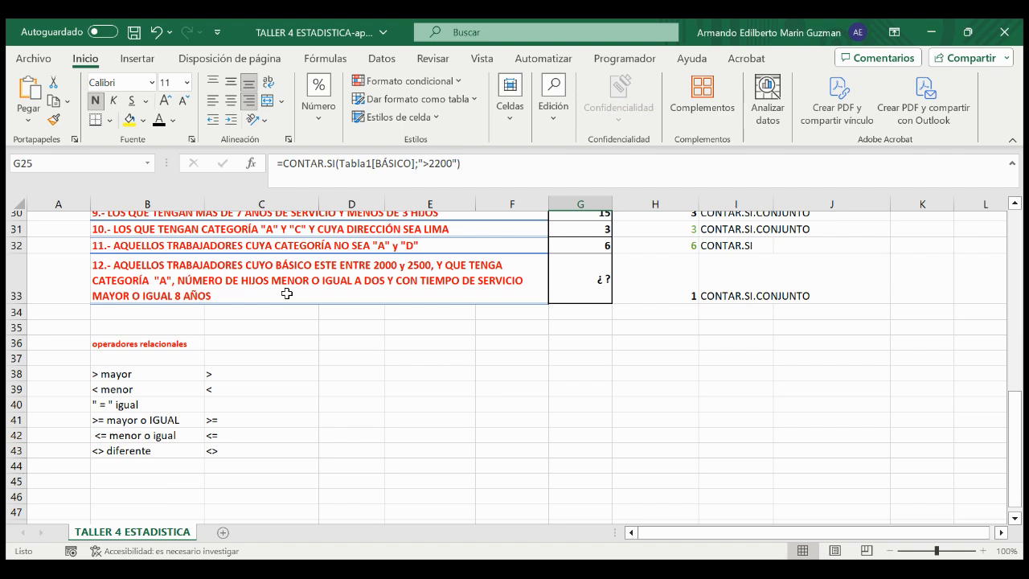
pyautogui.click(217, 375)
pyautogui.click(221, 389)
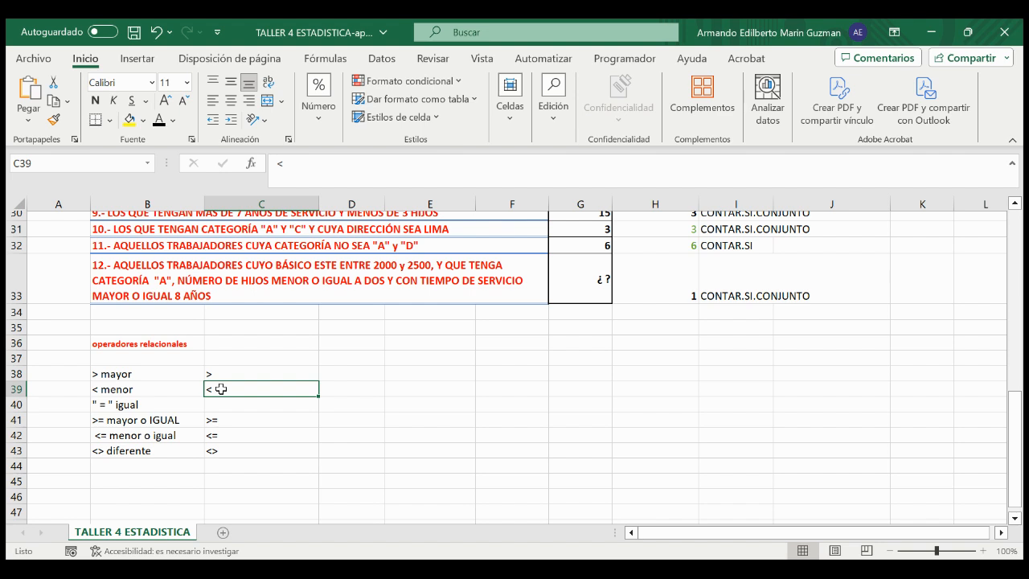
pyautogui.click(227, 373)
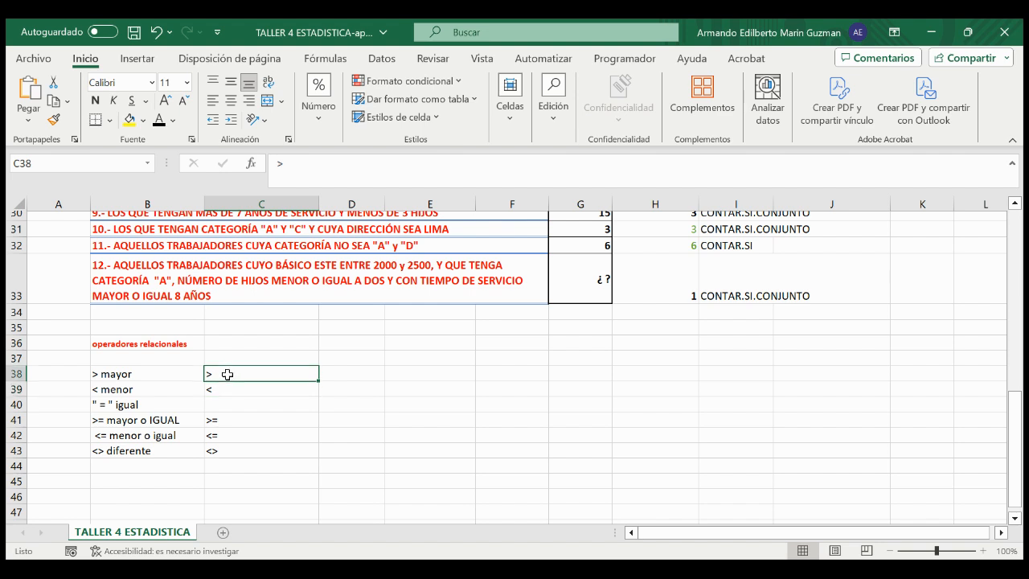
pyautogui.click(223, 384)
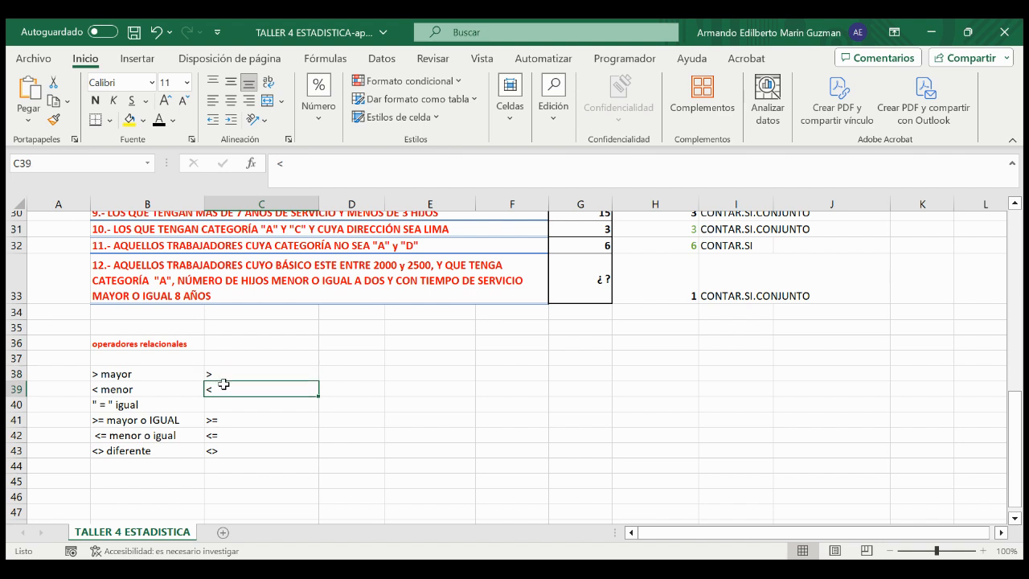
pyautogui.click(213, 421)
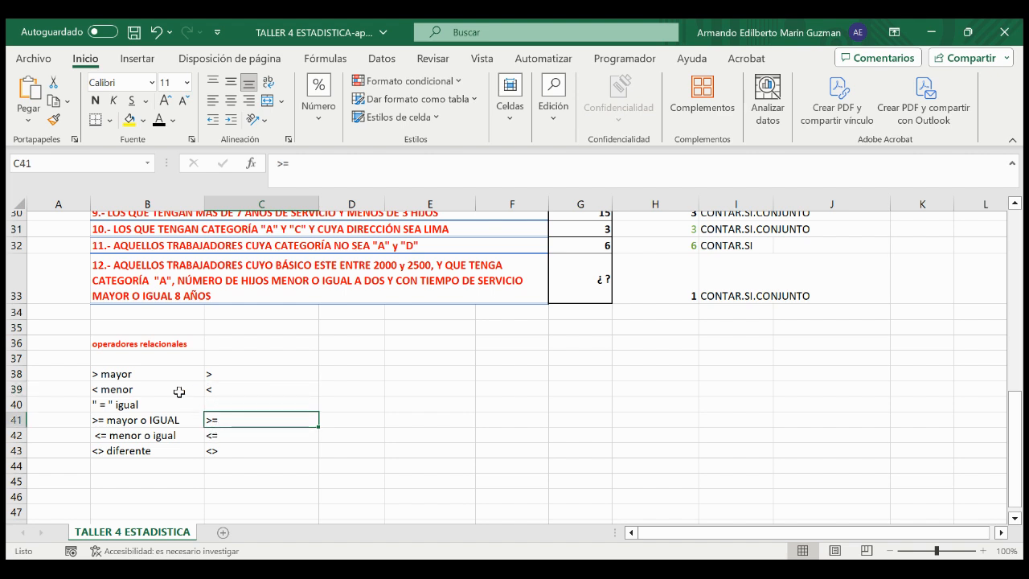
pyautogui.moveTo(156, 372); pyautogui.dragTo(164, 447)
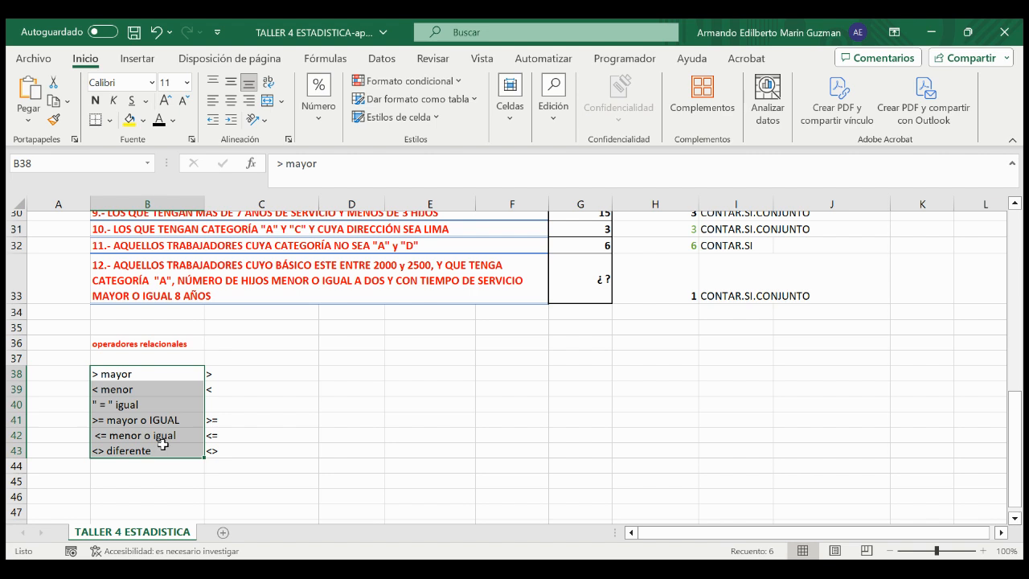
# Step: Review exercise 5's statement about workers with fewer than 3 children, its formula cell G26 and its possible answer in H26
pyautogui.scroll(4, 164, 443)
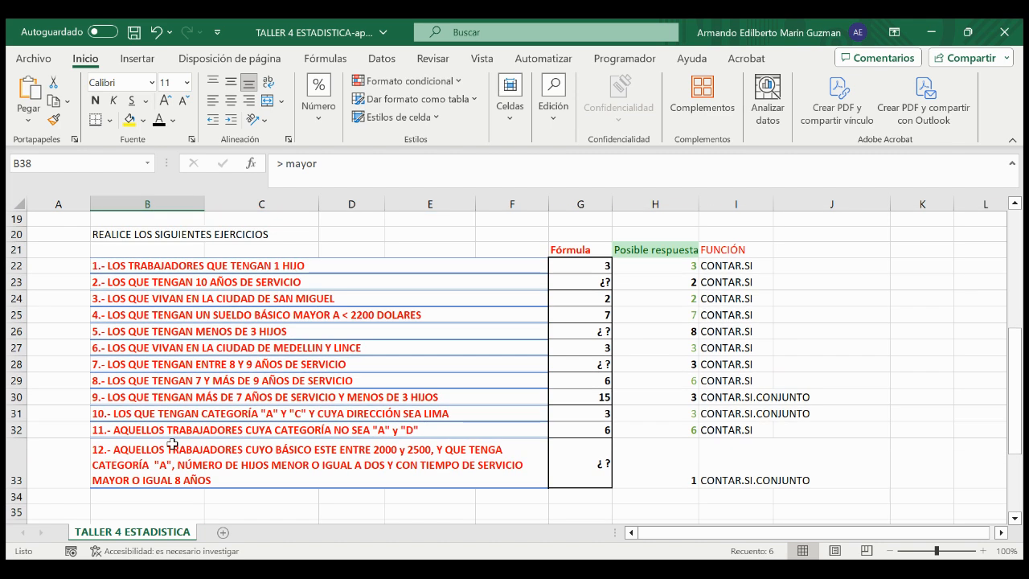
pyautogui.click(197, 332)
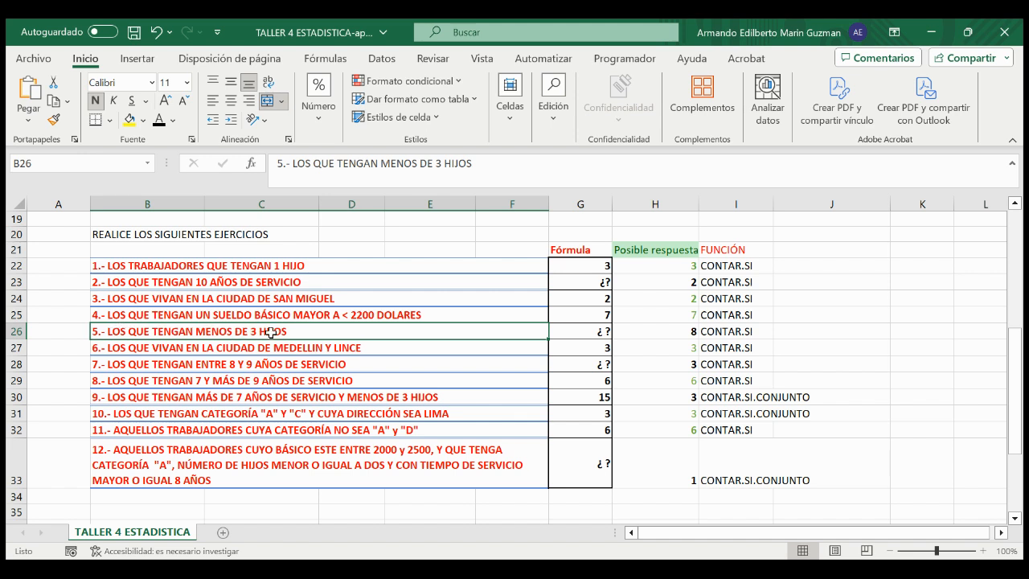
pyautogui.click(604, 331)
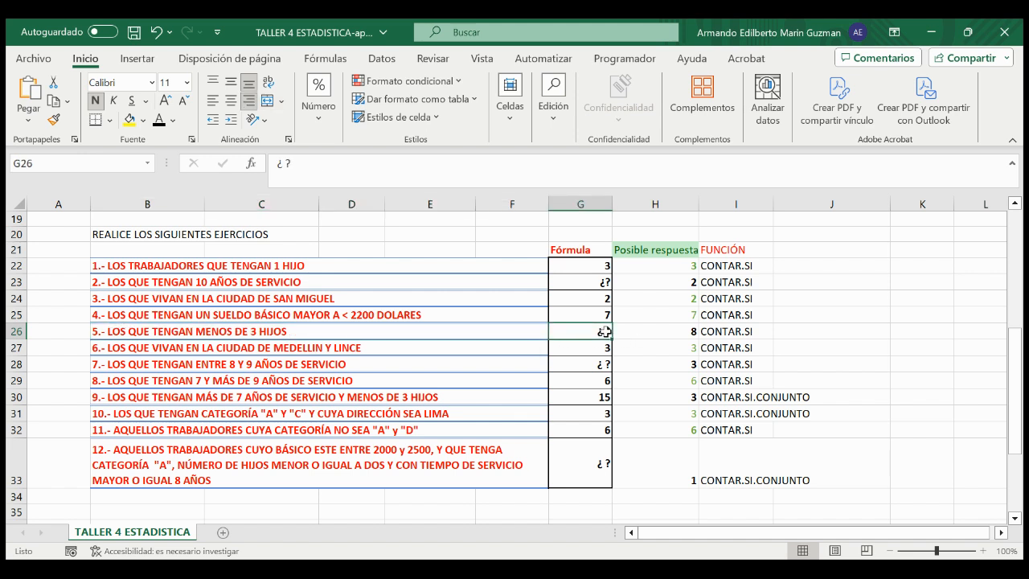
pyautogui.click(682, 331)
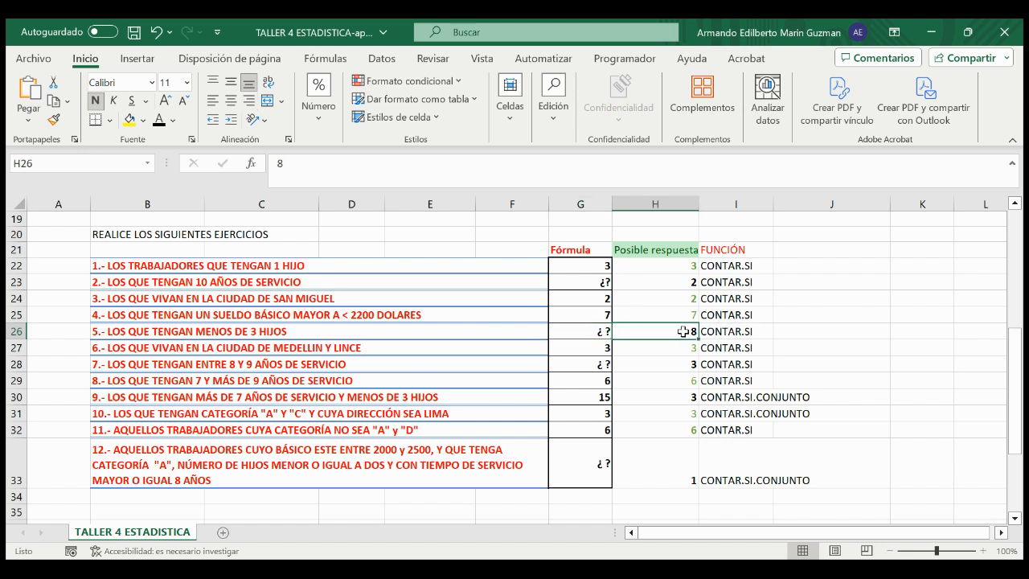
# Step: Compare exercise 6's statement with G27's formula and examine its first CONTAR.SI term with the "MEDELLIN" criterion
pyautogui.doubleClick(600, 349)
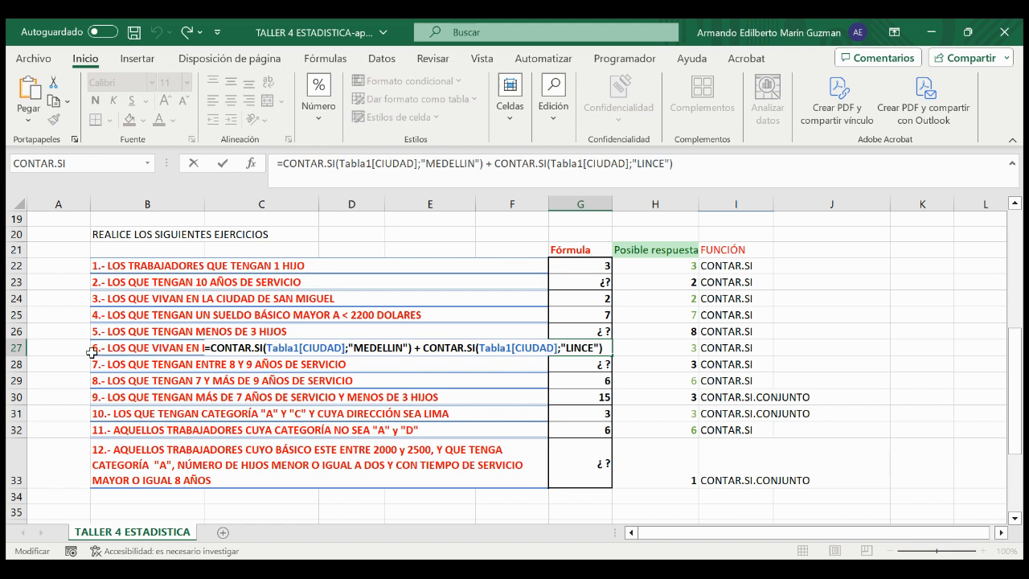
pyautogui.press('Escape')
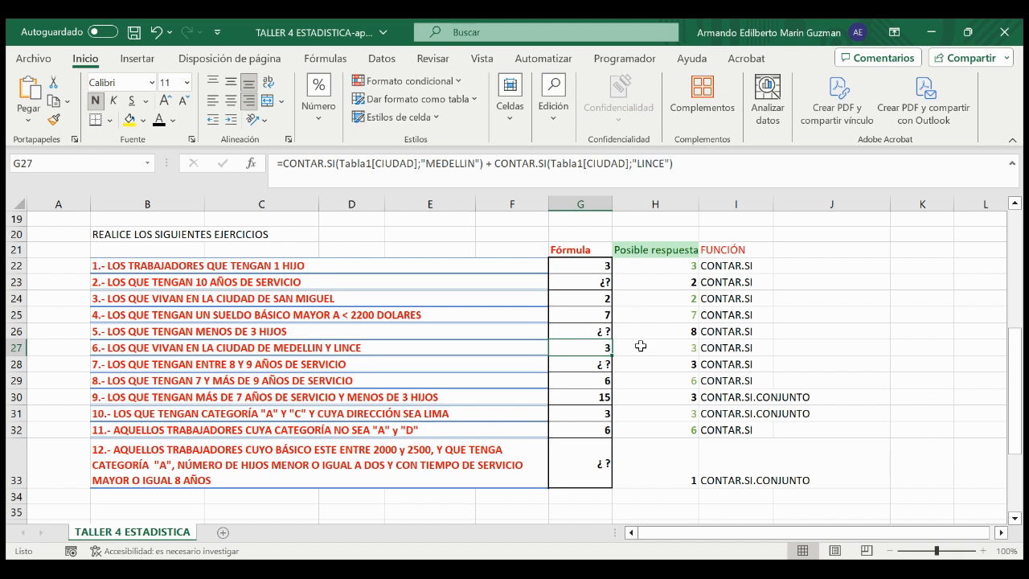
pyautogui.click(378, 344)
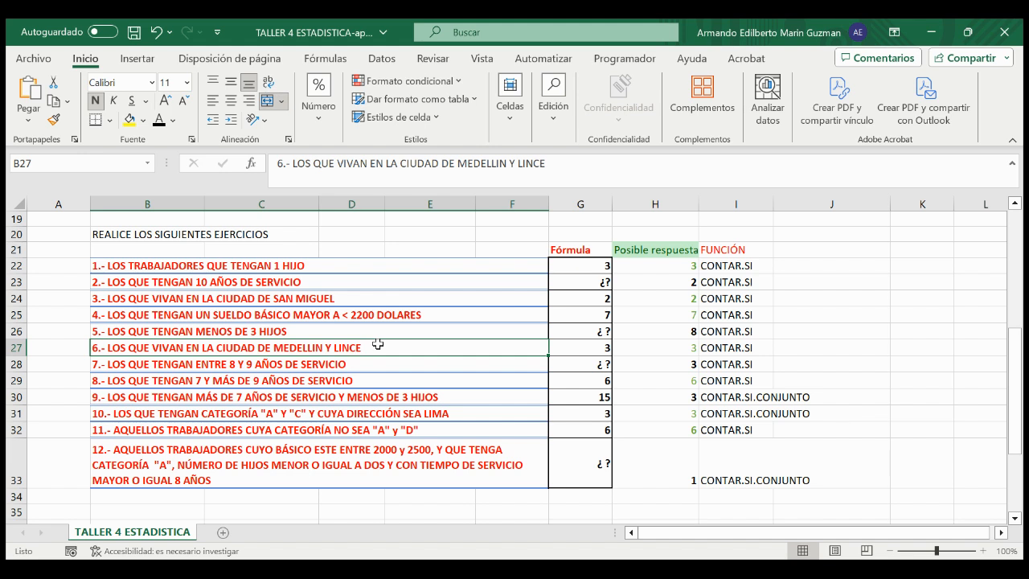
pyautogui.doubleClick(574, 347)
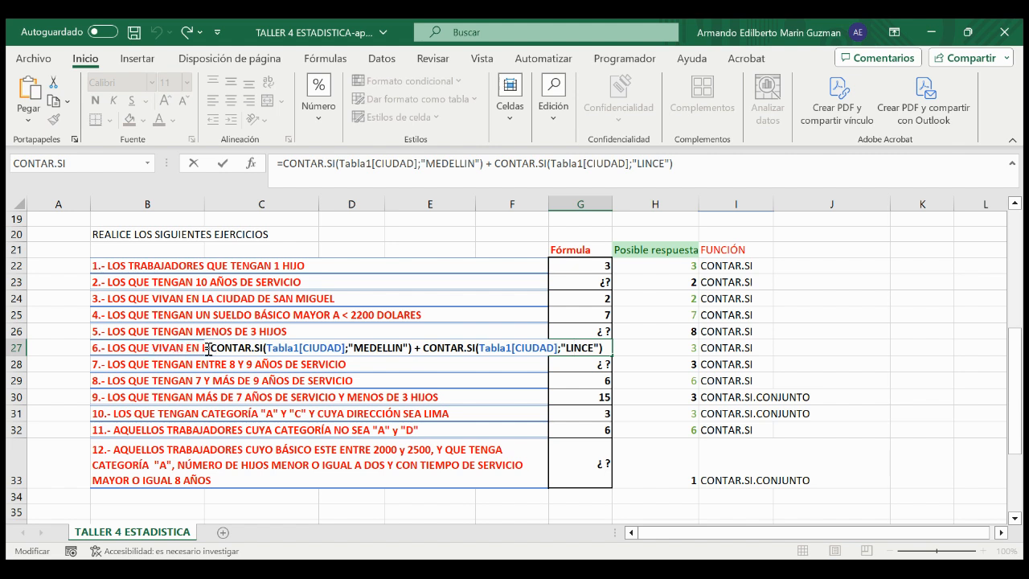
pyautogui.moveTo(210, 346); pyautogui.dragTo(413, 345)
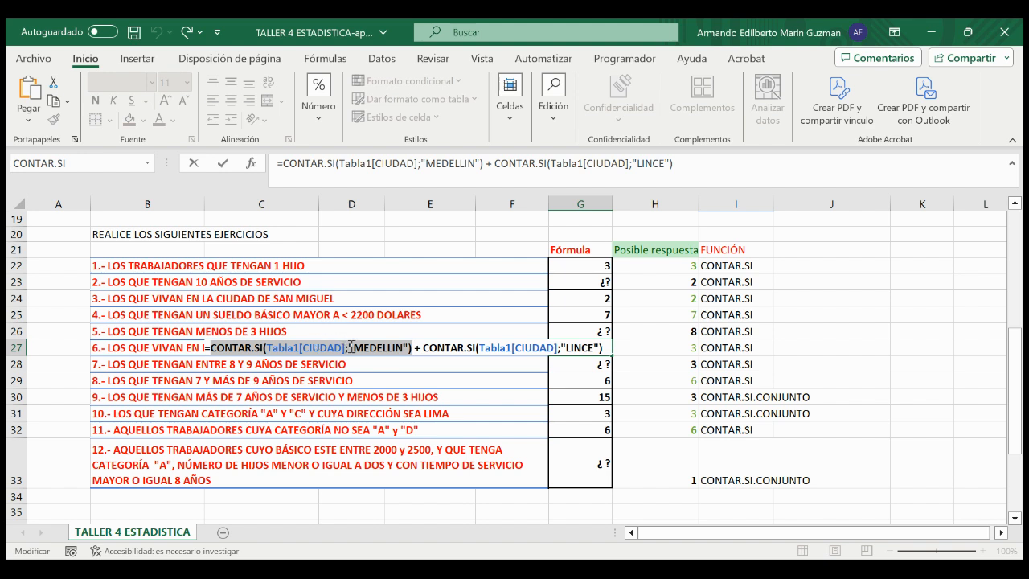
pyautogui.click(356, 346)
pyautogui.moveTo(356, 346); pyautogui.dragTo(404, 344)
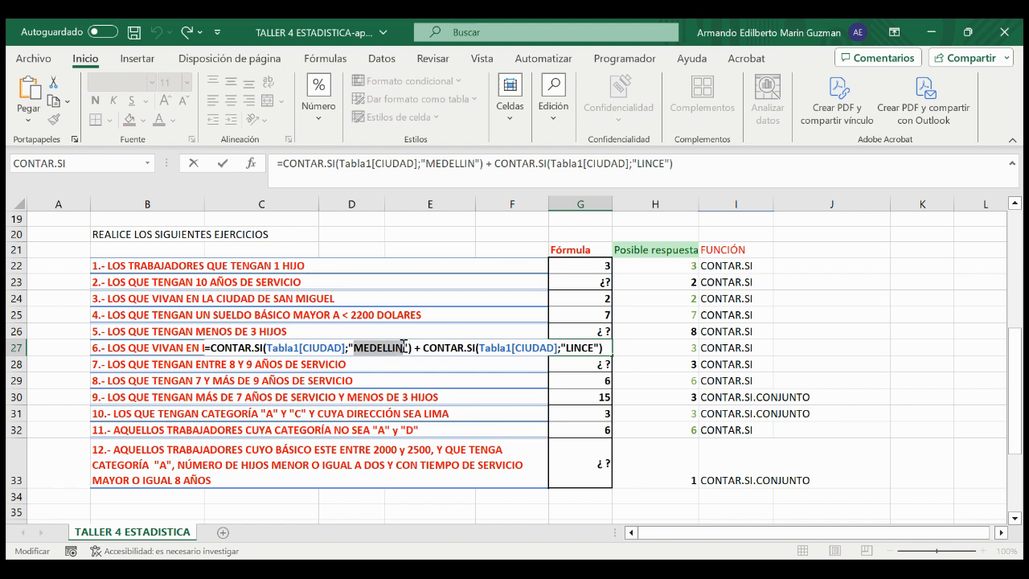
# Step: Examine the plus sign and second CONTAR.SI term with the "LINCE" criterion in G27, and leave the formula without saving changes
pyautogui.moveTo(515, 347); pyautogui.dragTo(566, 344)
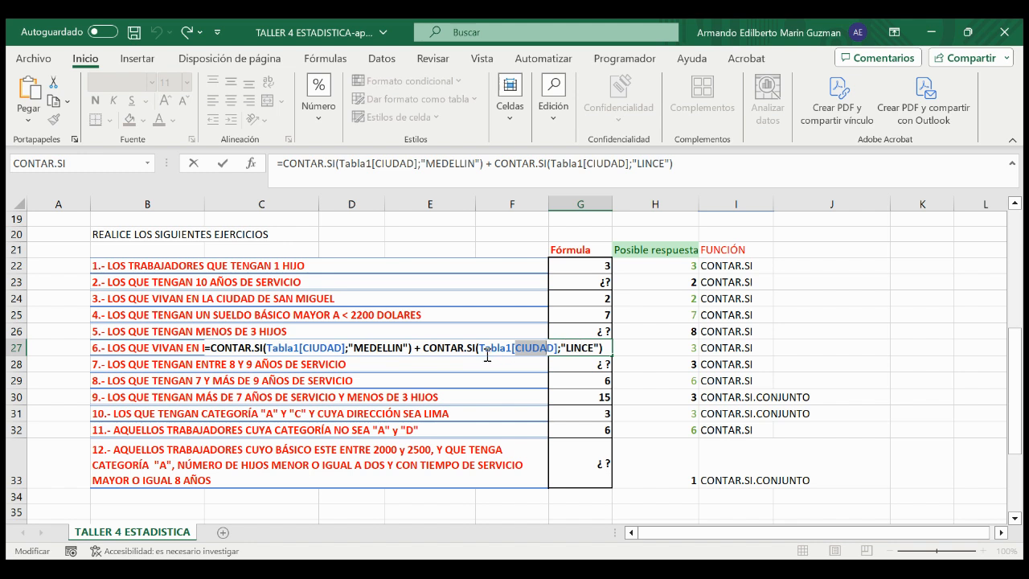
pyautogui.click(417, 348)
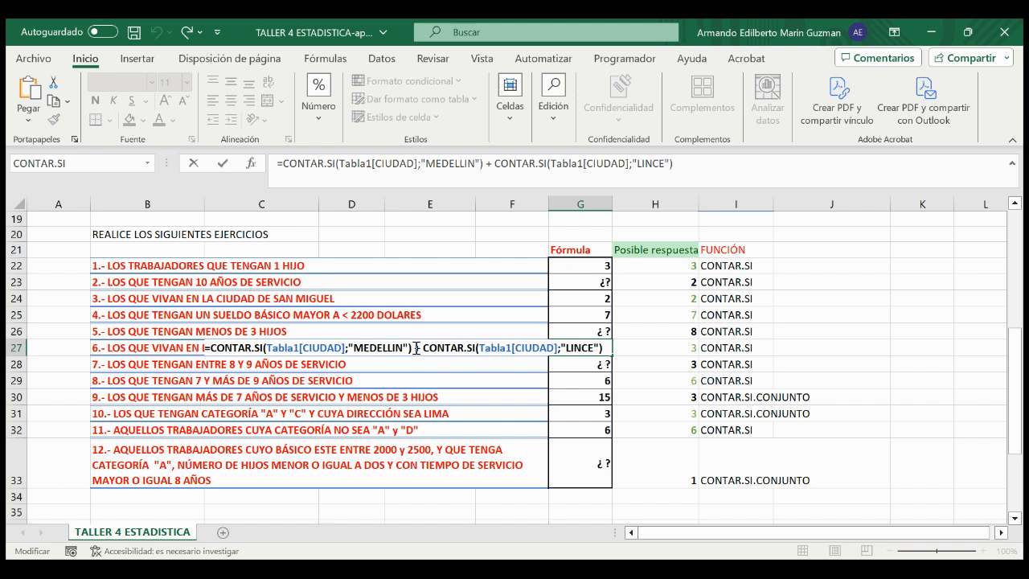
pyautogui.moveTo(415, 348); pyautogui.dragTo(605, 347)
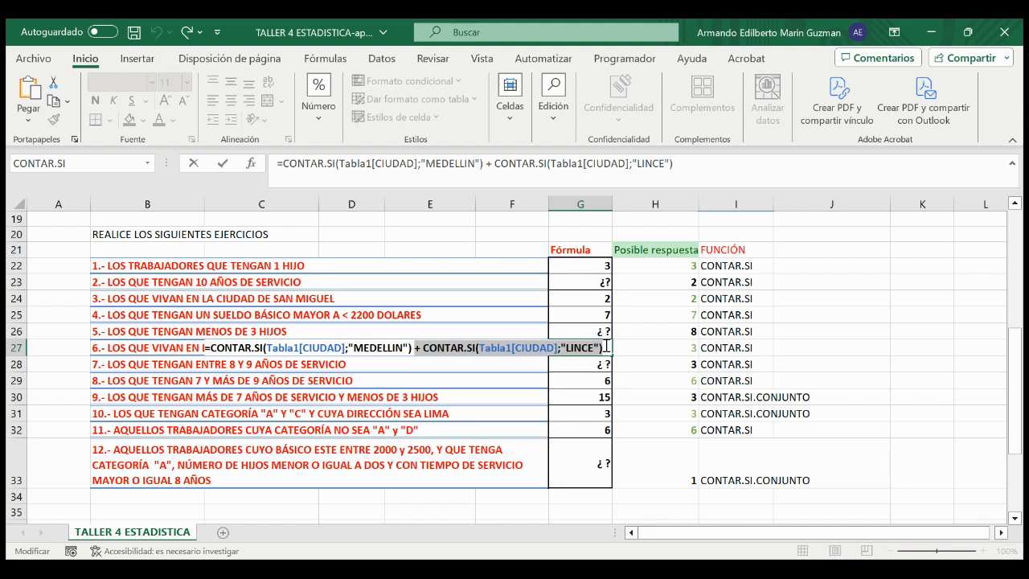
pyautogui.click(605, 347)
pyautogui.press('BackSpace')
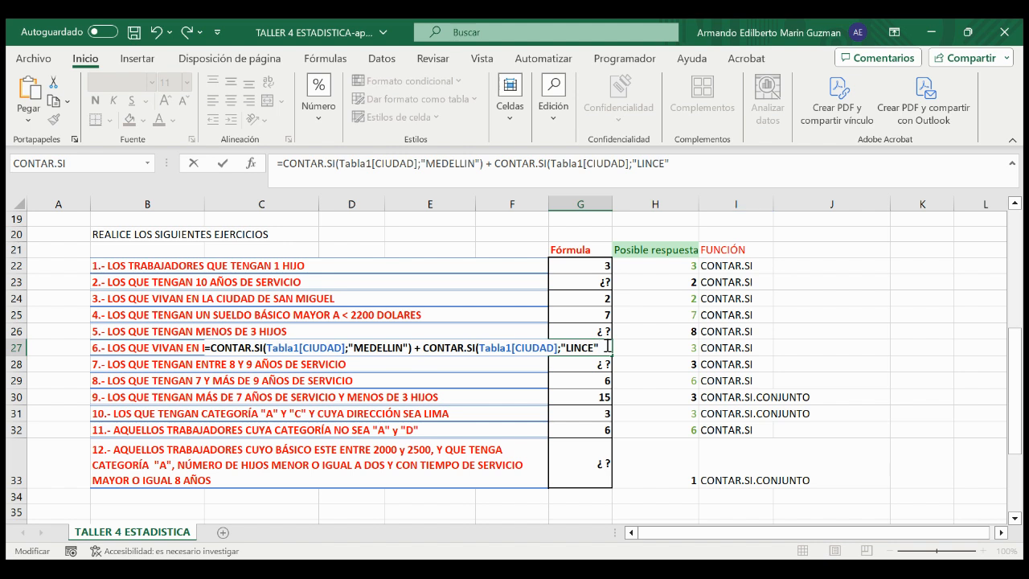
pyautogui.press('Escape')
pyautogui.press('Escape')
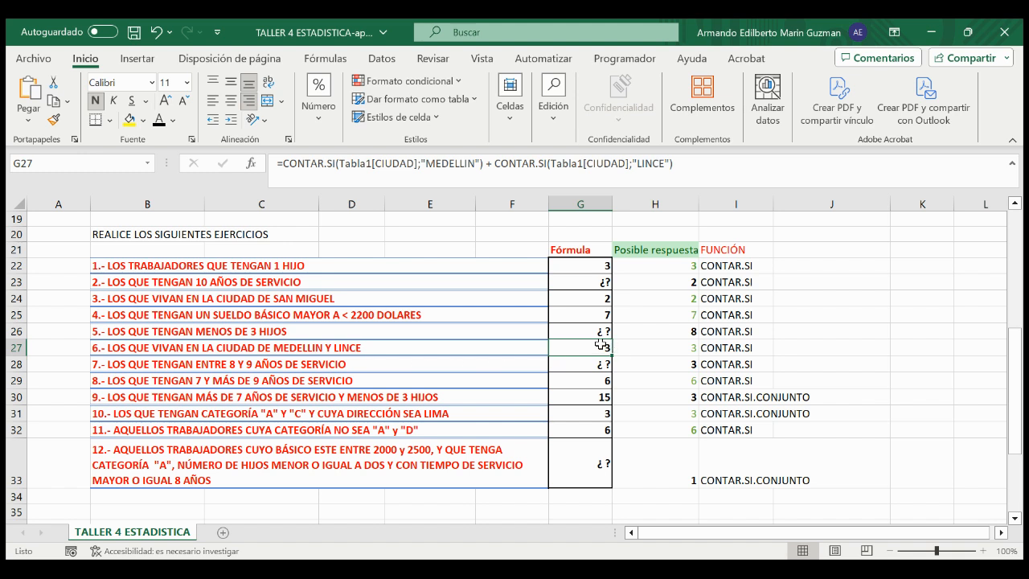
# Step: Clear G27 and start exercise 6's formula with a CONTAR.SI term over the Tabla1[CIUDAD] range
pyautogui.press('Delete')
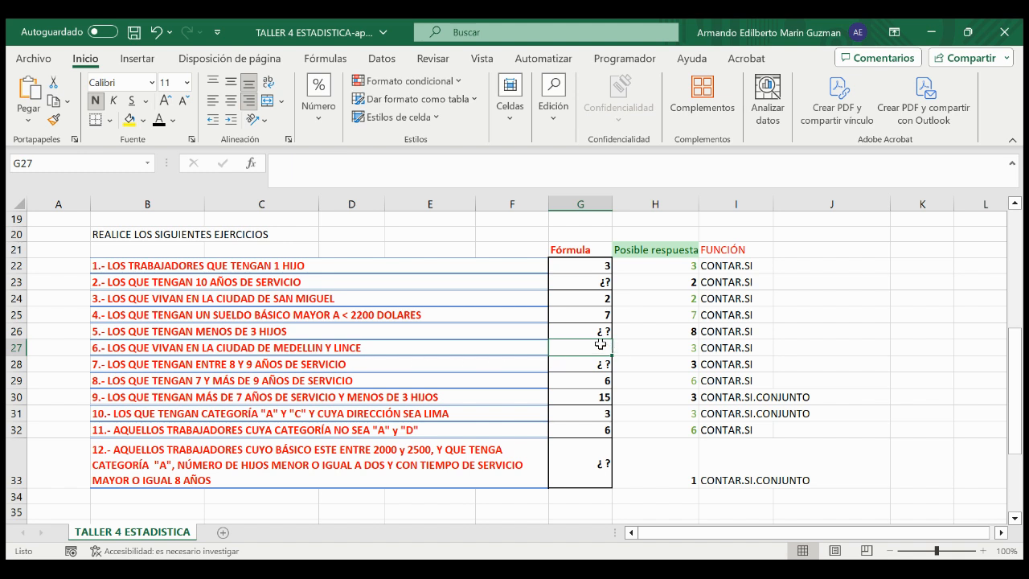
pyautogui.write('=')
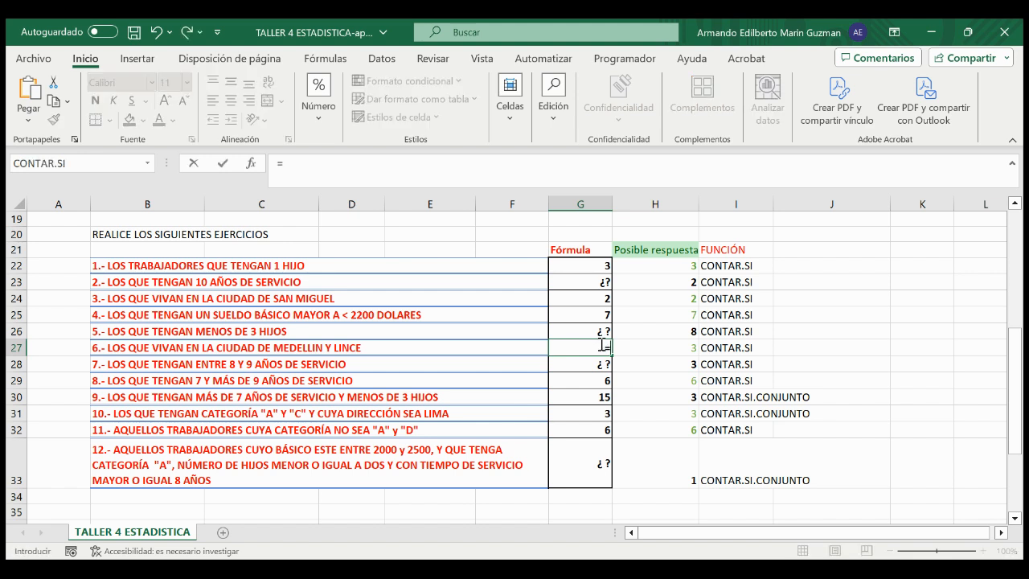
pyautogui.write('contar.si')
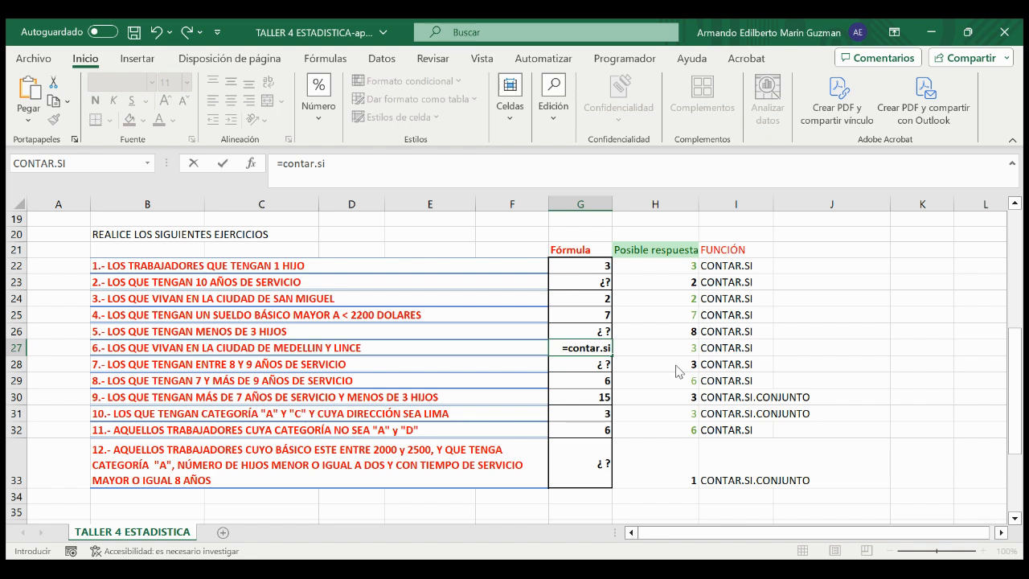
pyautogui.press('Tab')
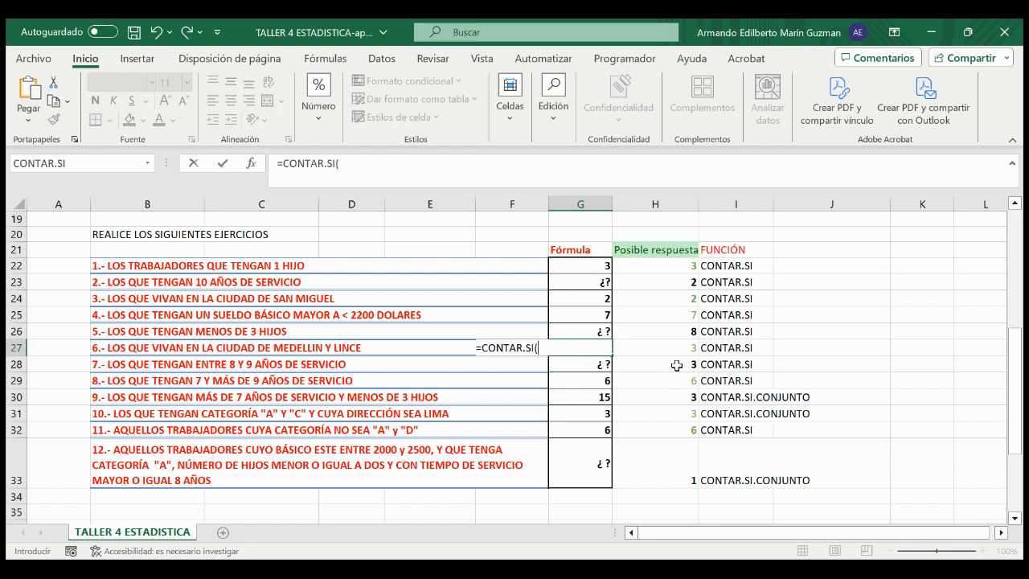
pyautogui.write('tabla')
pyautogui.press('Tab')
pyautogui.write('[')
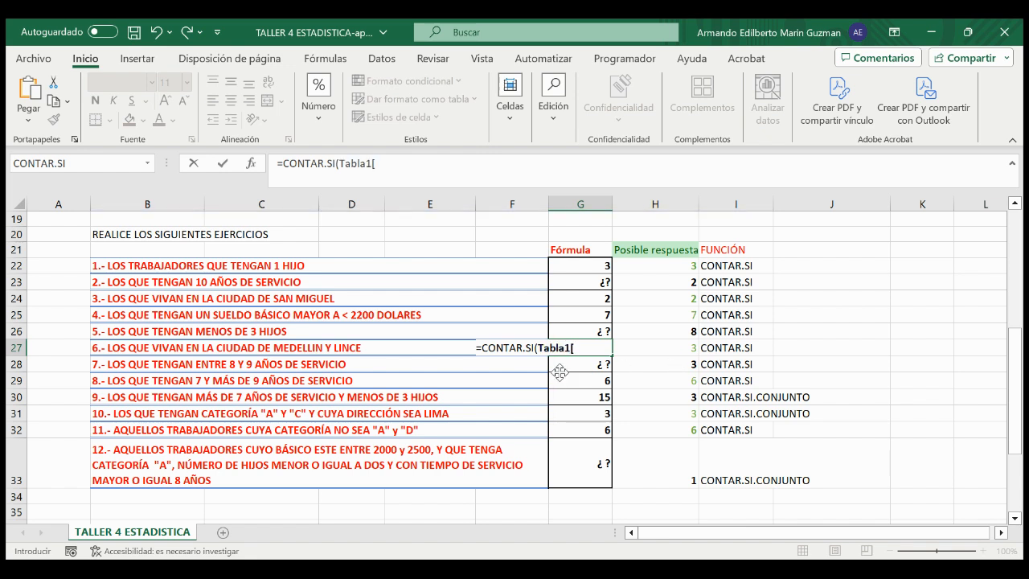
pyautogui.scroll(-2, 674, 420)
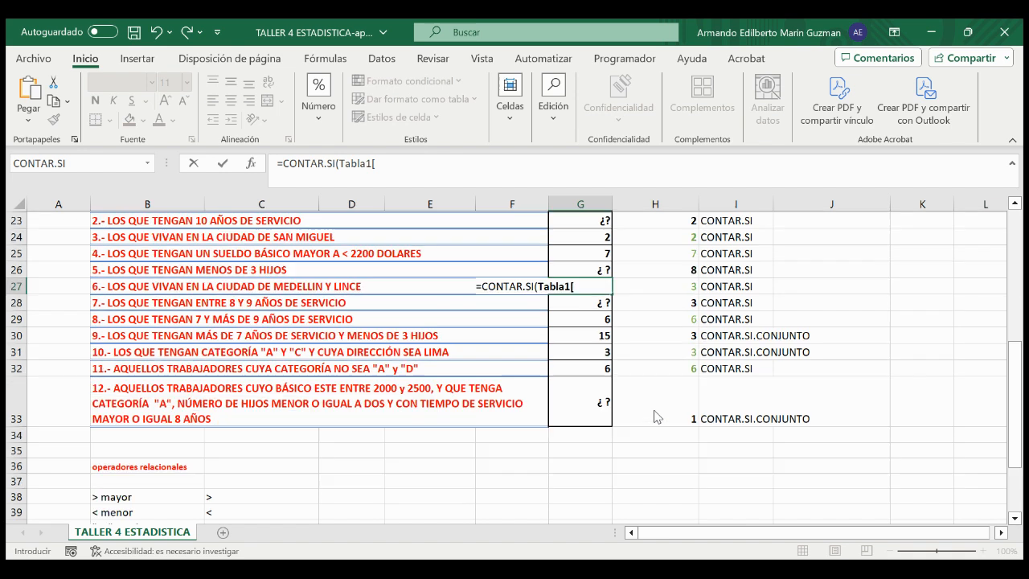
pyautogui.scroll(-1, 693, 391)
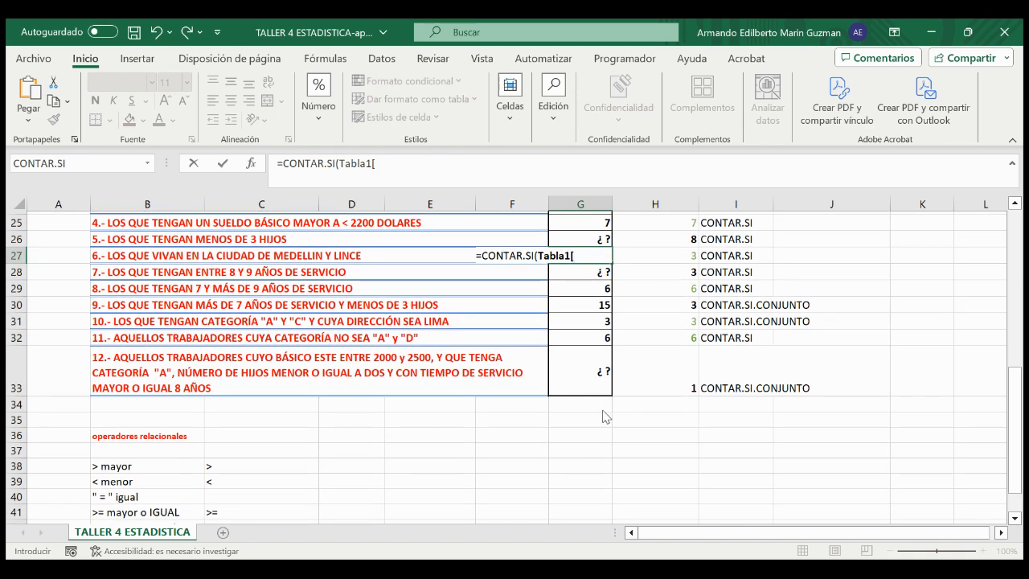
pyautogui.write('CIUDAD')
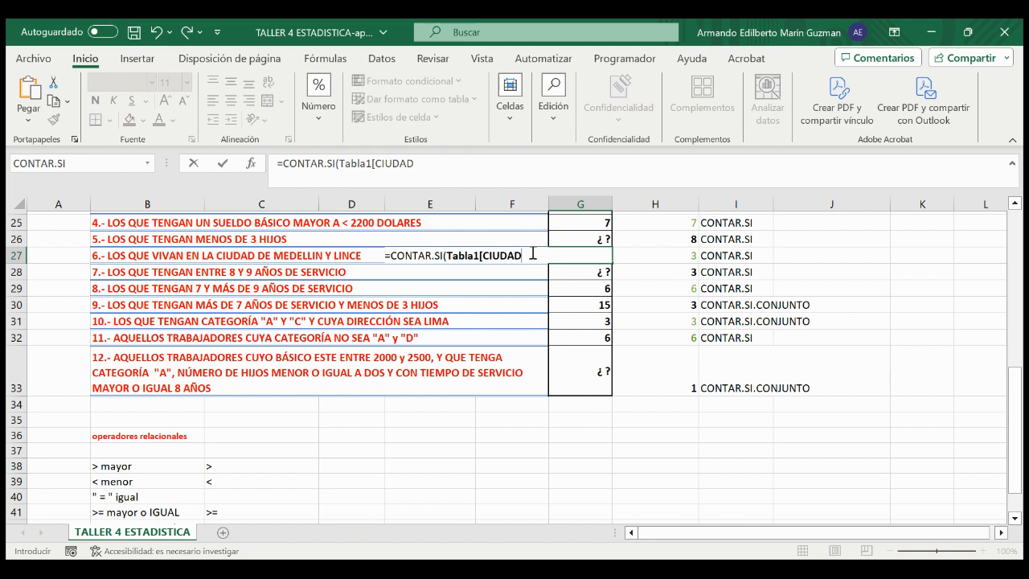
pyautogui.write(']')
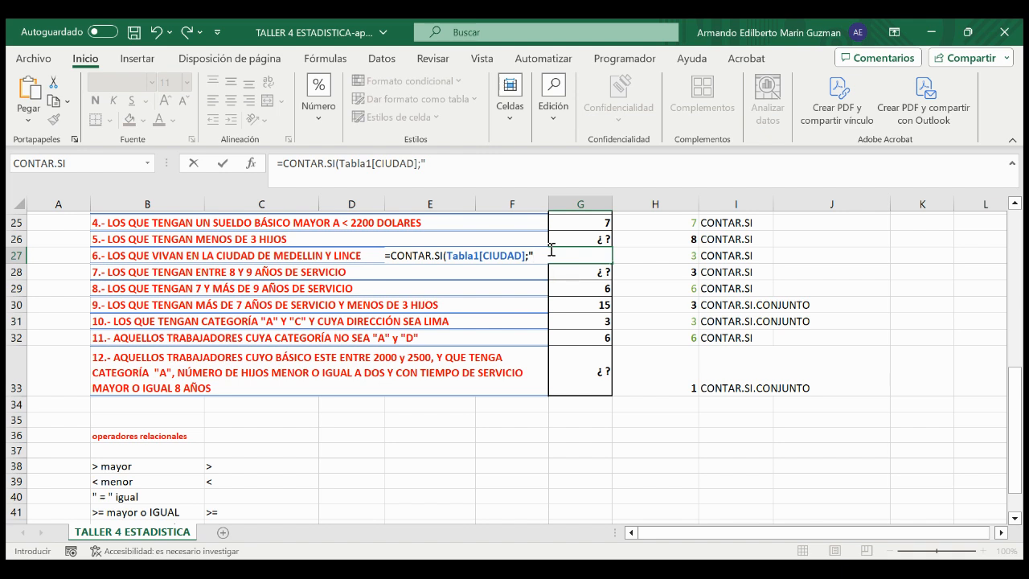
# Step: Set "MEDELLIN" as the criterion of the first CONTAR.SI term in G27 and close that term
pyautogui.write('MEDELLIN"')
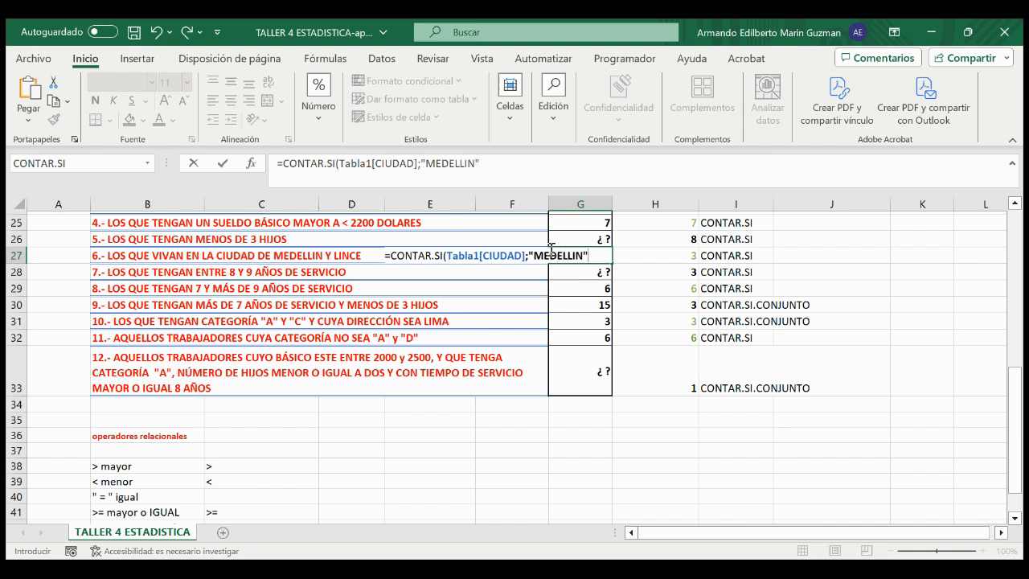
pyautogui.write(')')
# Step: Add a second CONTAR.SI term over Tabla1[CIUDAD] to G27's formula, joined with a plus sign
pyautogui.write('+ CO')
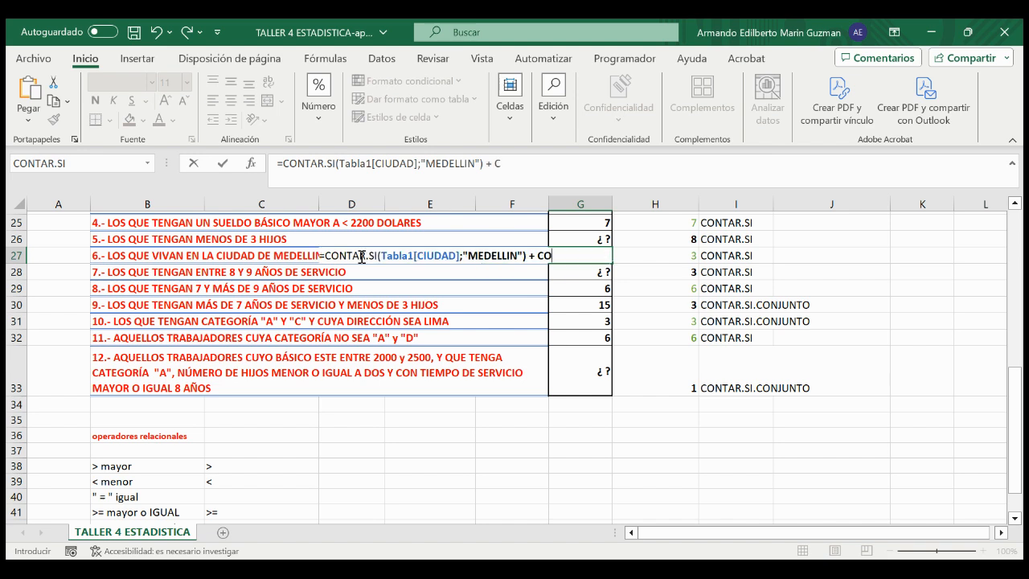
pyautogui.write('NTAR.SI')
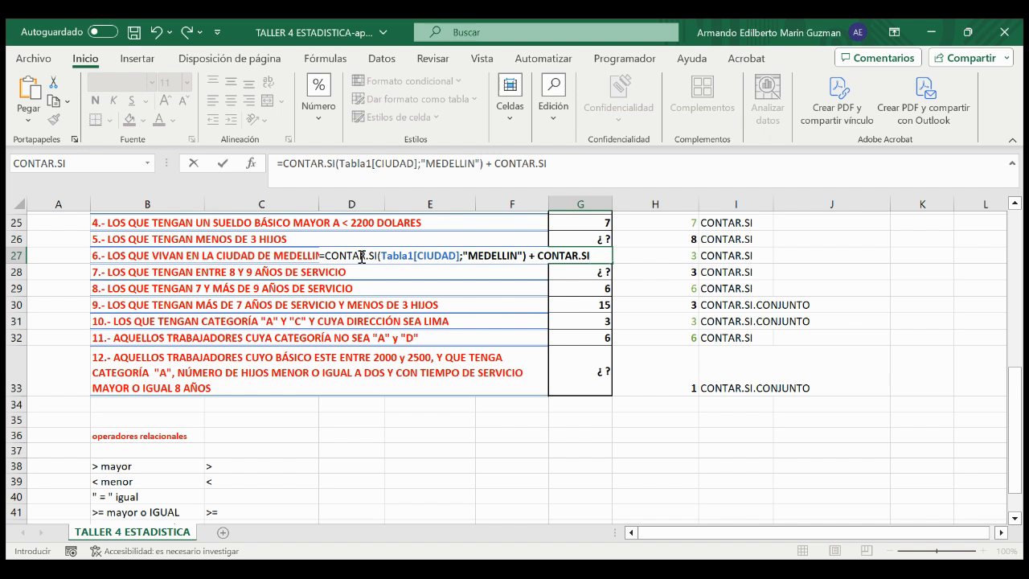
pyautogui.write('(TABL')
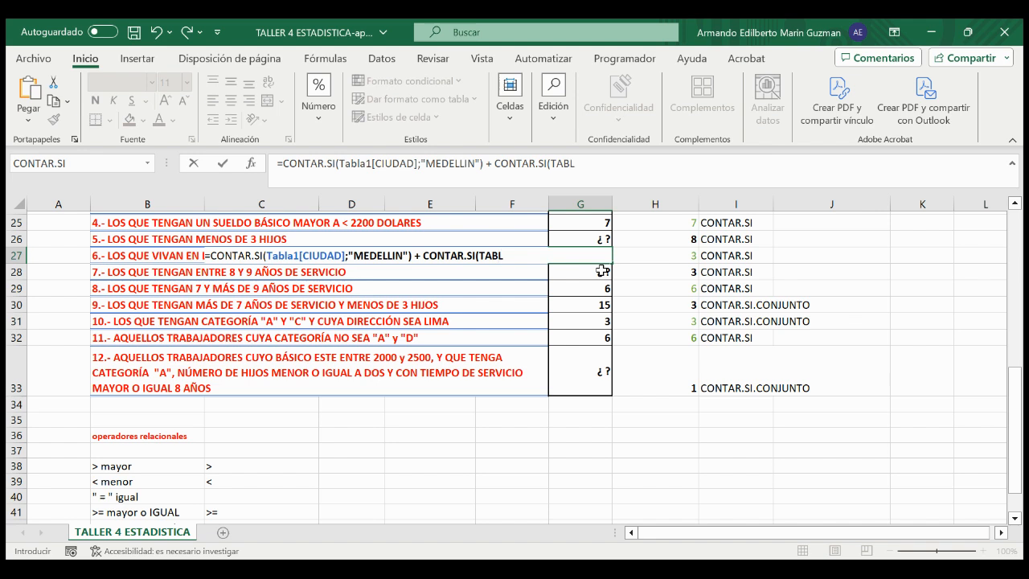
pyautogui.press('BackSpace')
pyautogui.press('BackSpace')
pyautogui.press('Tab')
pyautogui.write('[')
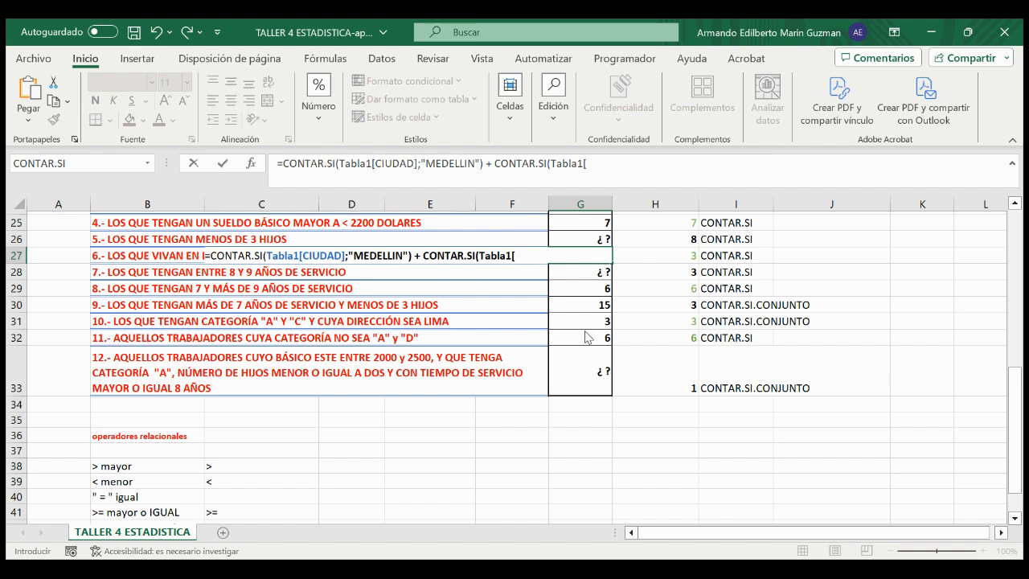
pyautogui.scroll(-1, 587, 337)
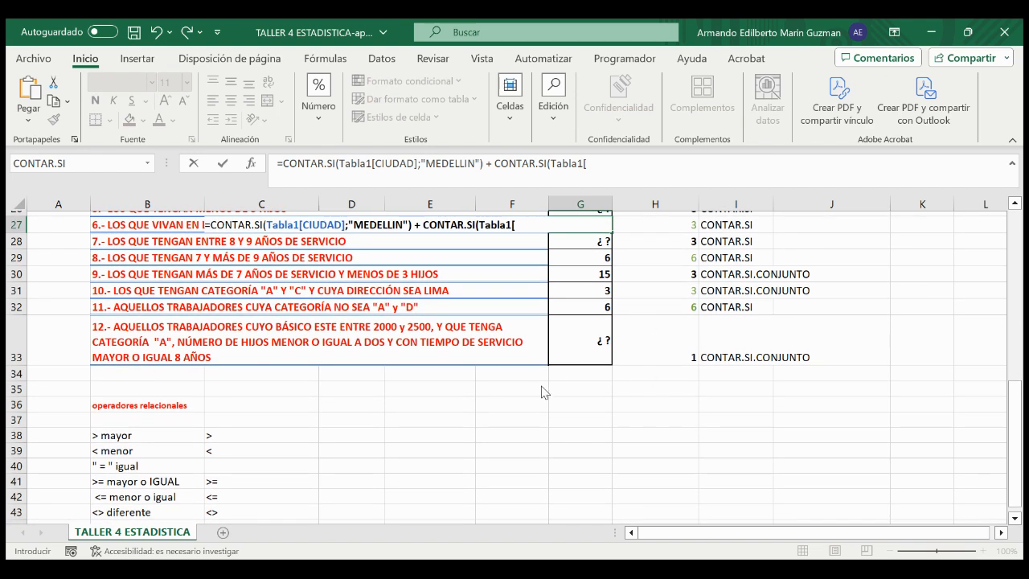
pyautogui.write('CIUDAD')
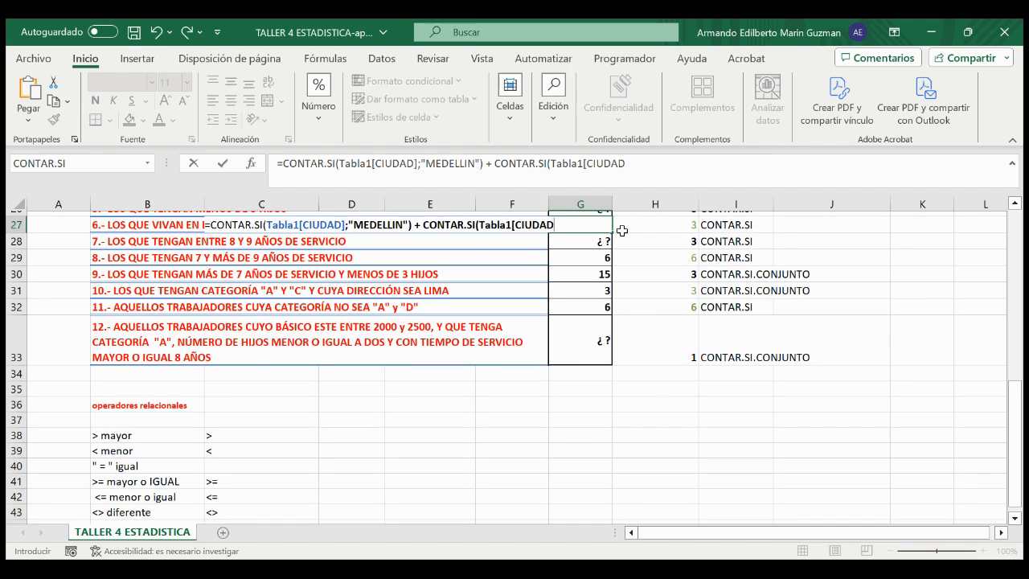
pyautogui.write(']')
# Step: Set "LINCE" as the criterion of the second CONTAR.SI term and commit the formula in G27
pyautogui.write(';"LINCE')
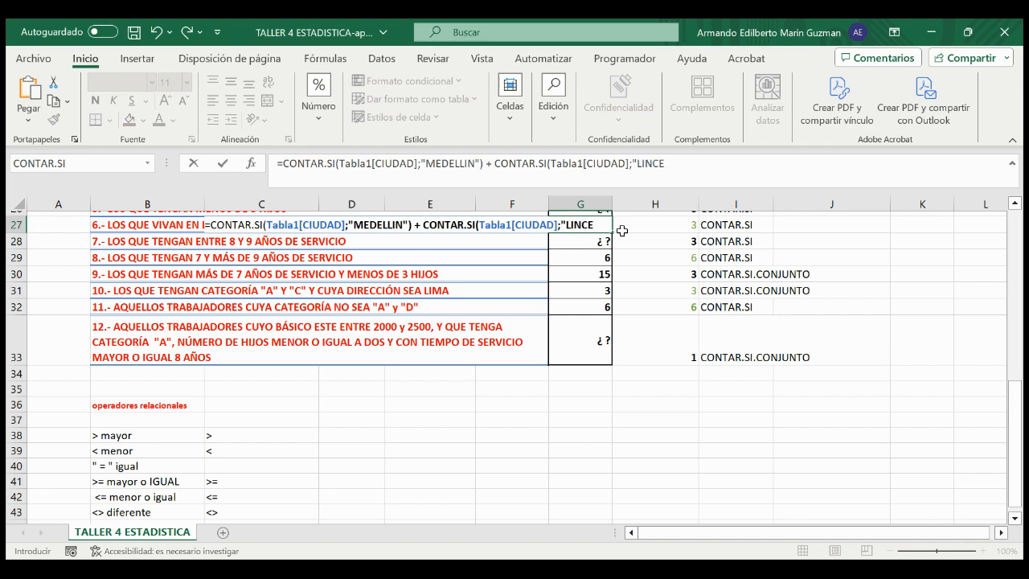
pyautogui.write('")')
pyautogui.scroll(2, 120, 251)
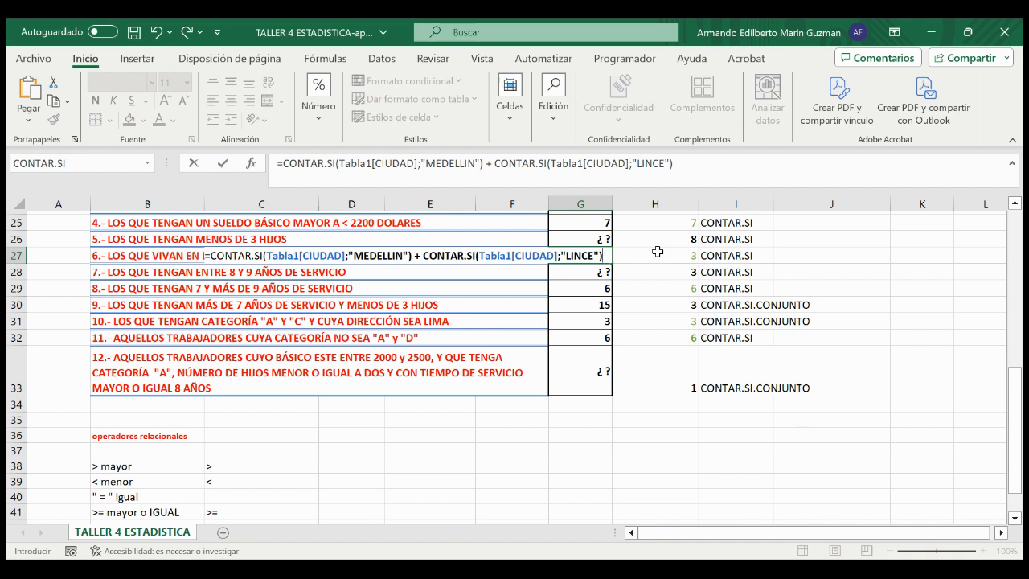
pyautogui.press('Return')
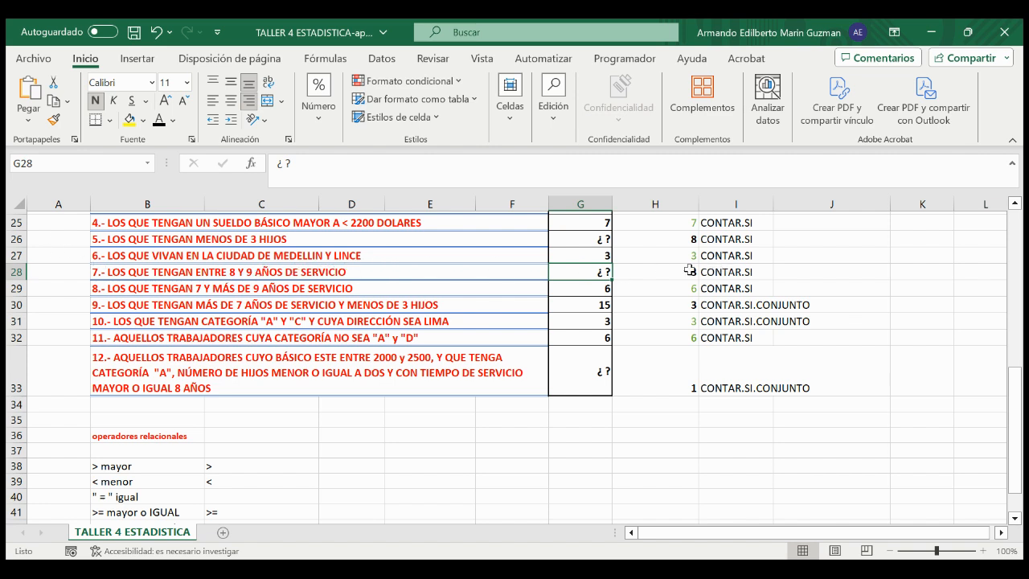
# Step: Review both CONTAR.SI terms of exercise 6's formula in G27, leaving the formula as it is
pyautogui.click(585, 254)
pyautogui.doubleClick(585, 255)
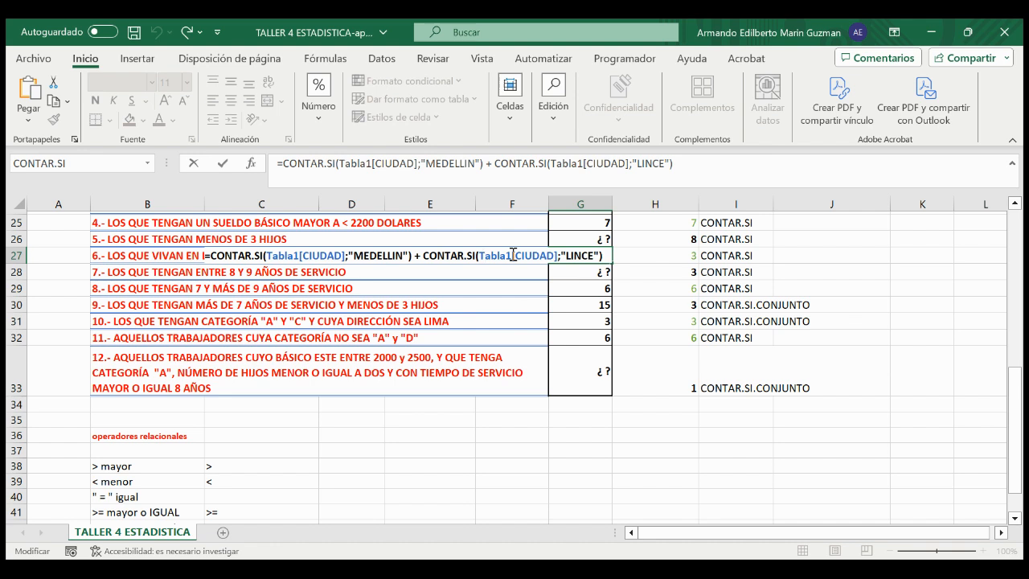
pyautogui.press('Return')
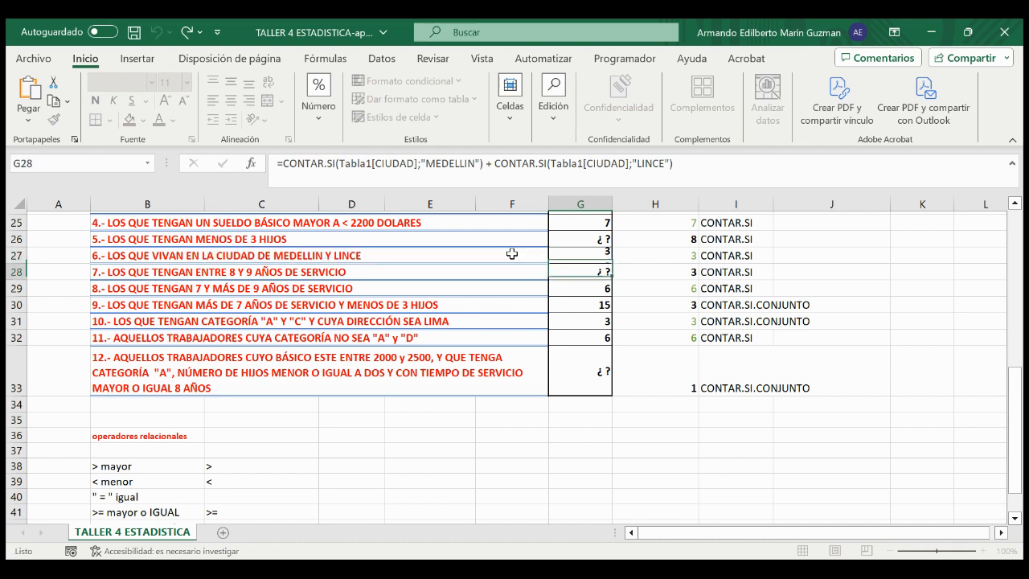
# Step: Review exercise 8's formula cell G29, its statement about years of service and its suggested function in I29
pyautogui.click(564, 294)
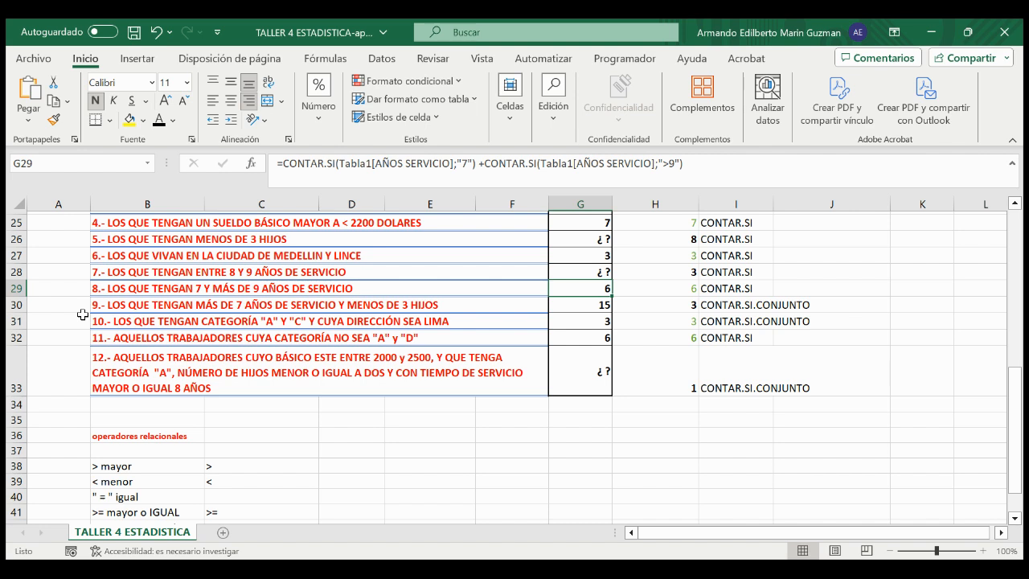
pyautogui.click(97, 290)
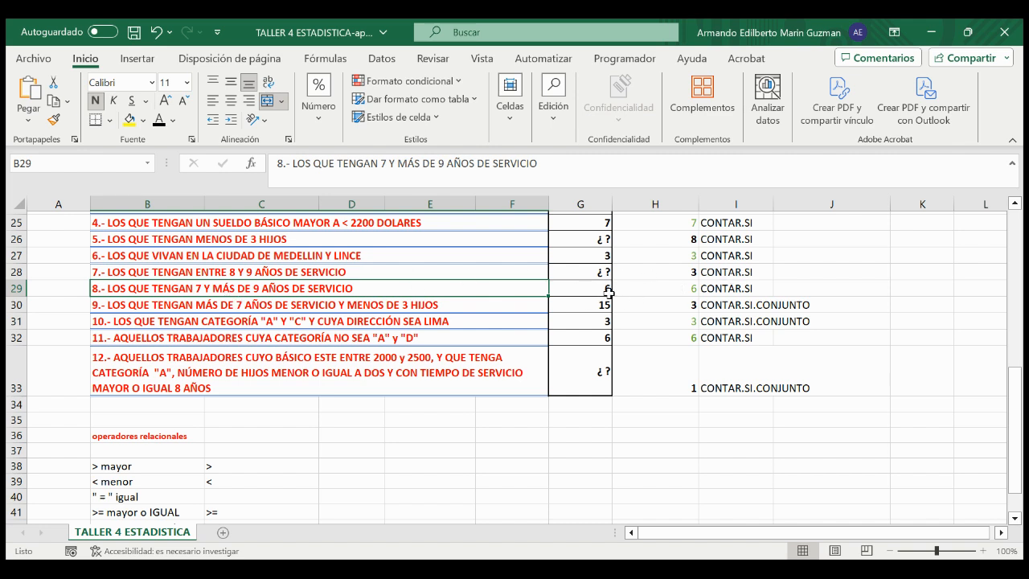
pyautogui.click(748, 287)
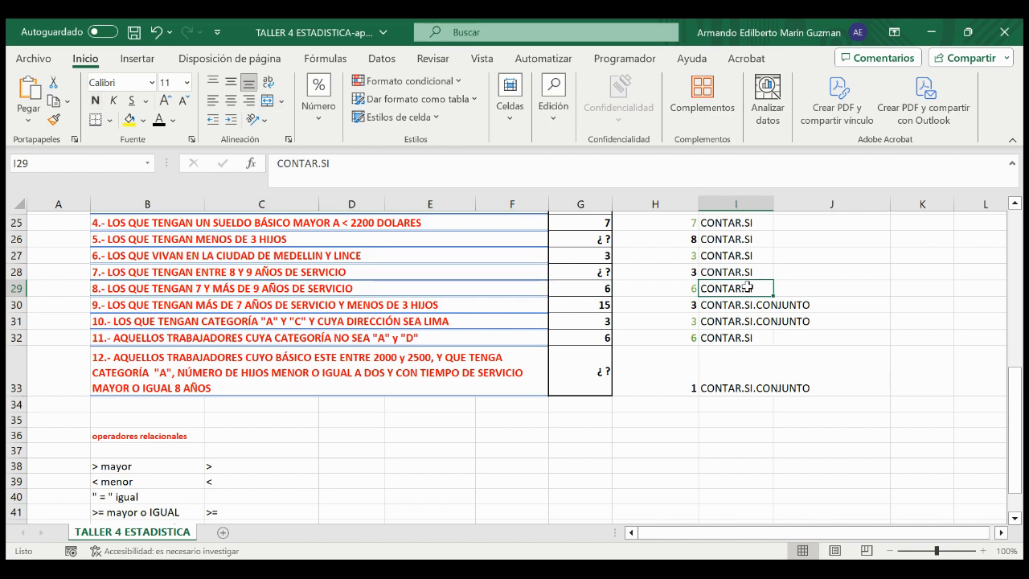
# Step: Examine G29's formula, focusing on the first CONTAR.SI term with the "7" criterion, and leave it unchanged
pyautogui.doubleClick(591, 290)
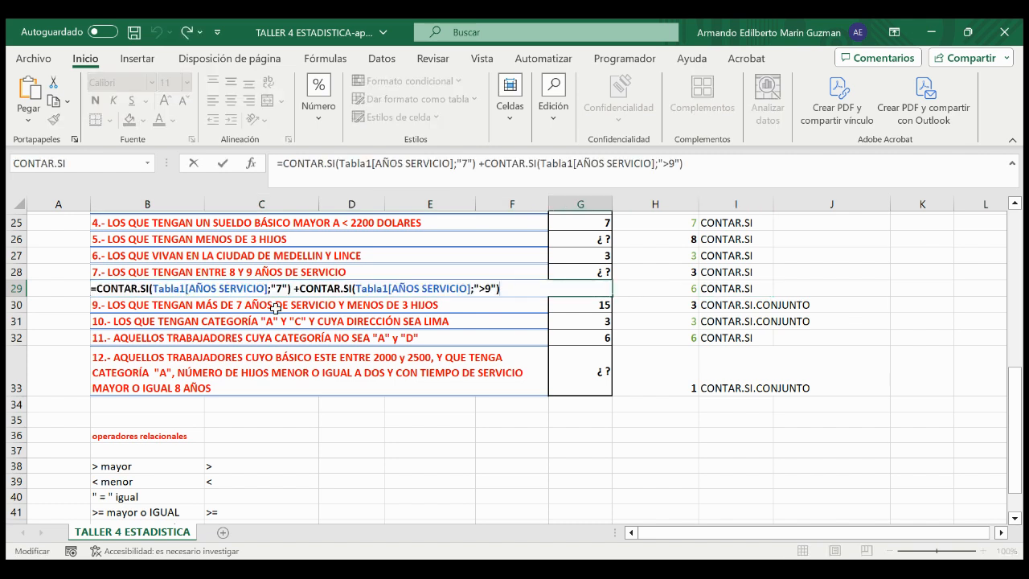
pyautogui.click(89, 291)
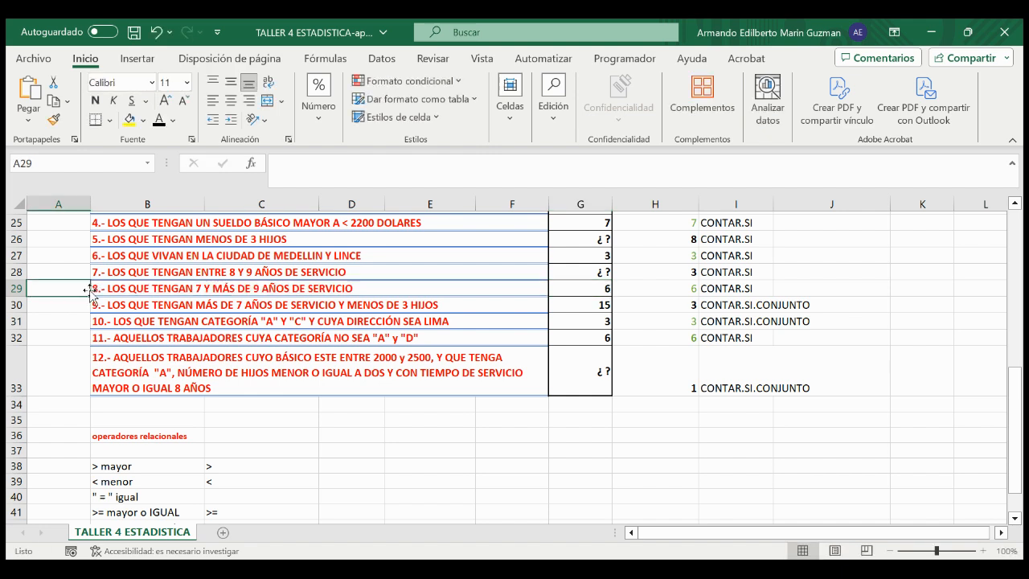
pyautogui.doubleClick(580, 291)
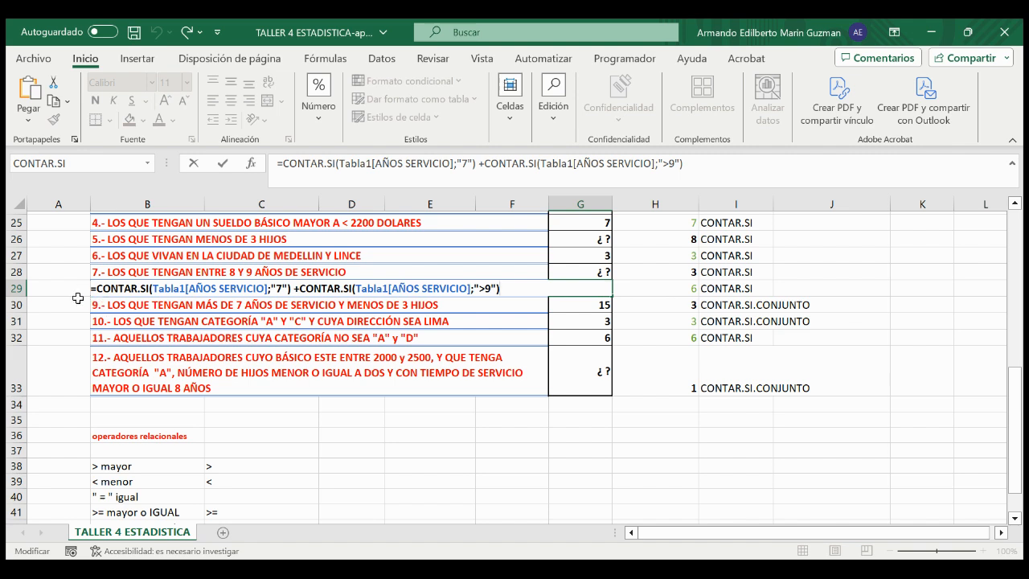
pyautogui.moveTo(94, 289); pyautogui.dragTo(291, 288)
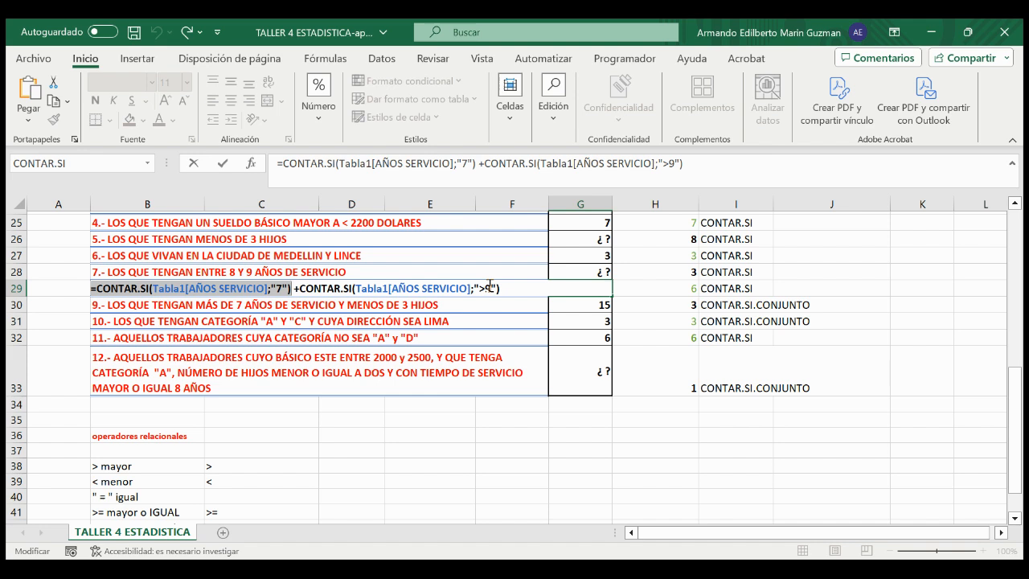
pyautogui.press('Return')
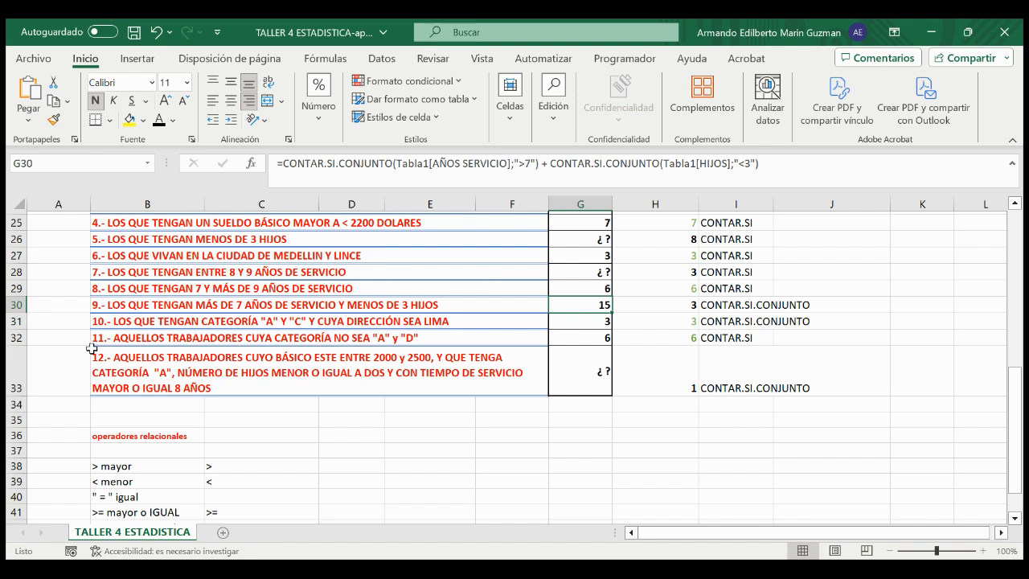
# Step: Clear exercise 9's existing formula in G30 and start a CONTAR.SI.CONJUNTO function there
pyautogui.click(9, 305)
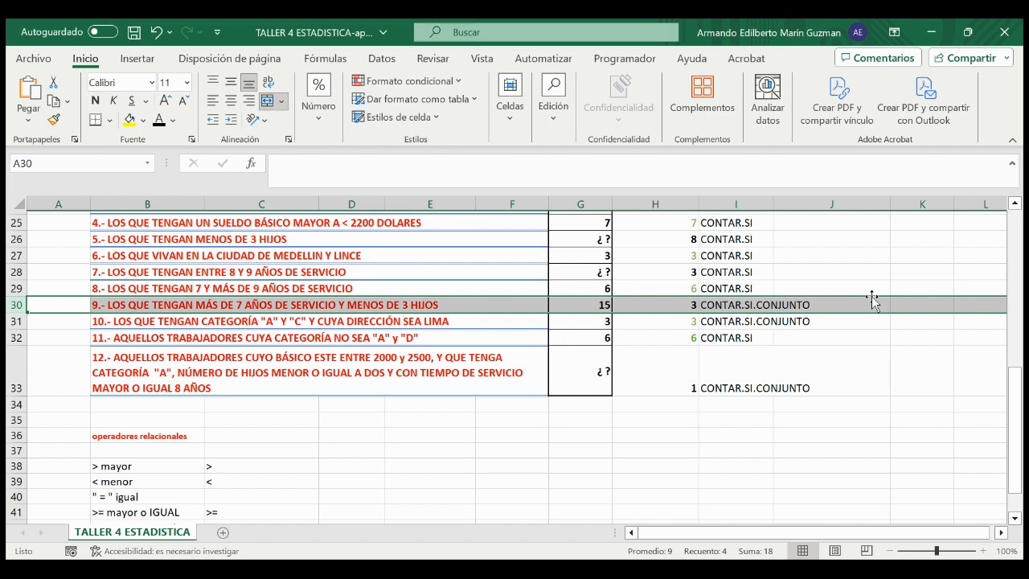
pyautogui.click(604, 305)
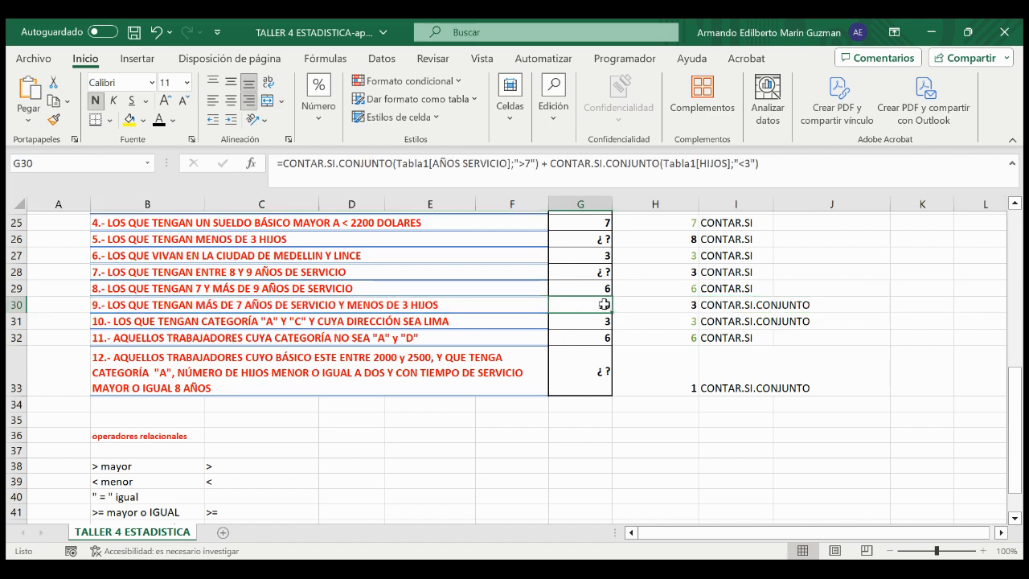
pyautogui.press('Delete')
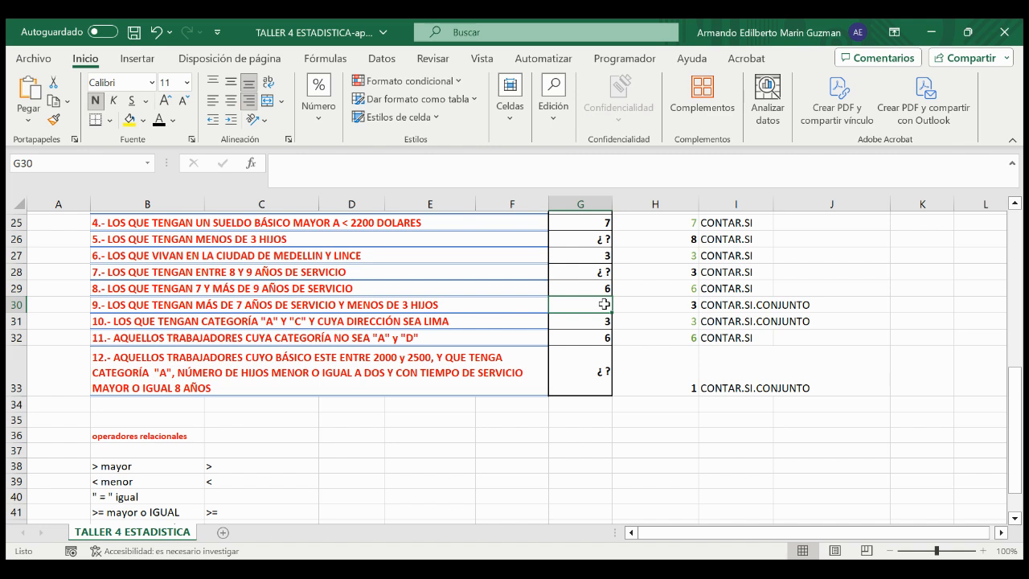
pyautogui.write('=')
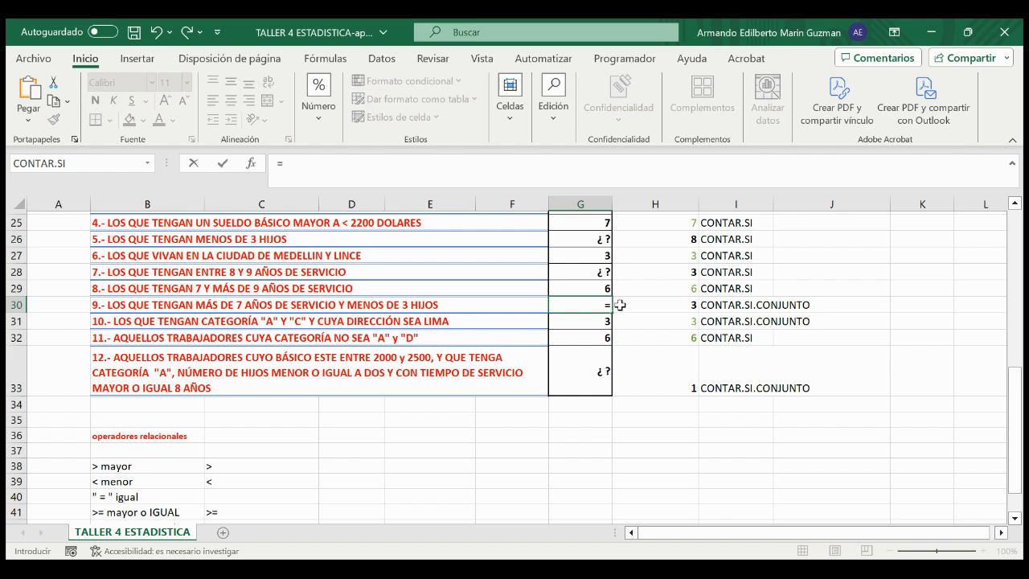
pyautogui.write('contar.si')
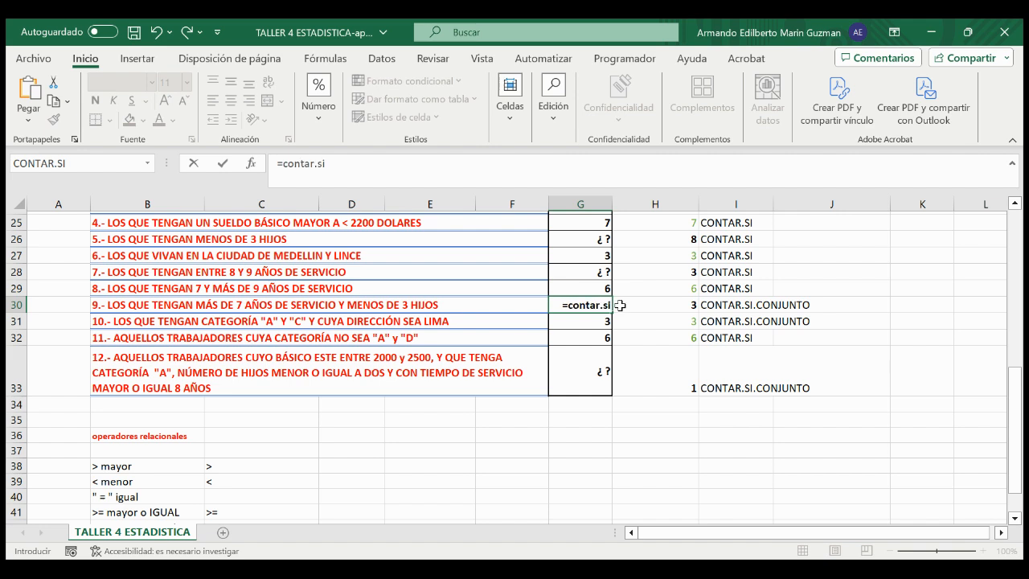
pyautogui.doubleClick(621, 338)
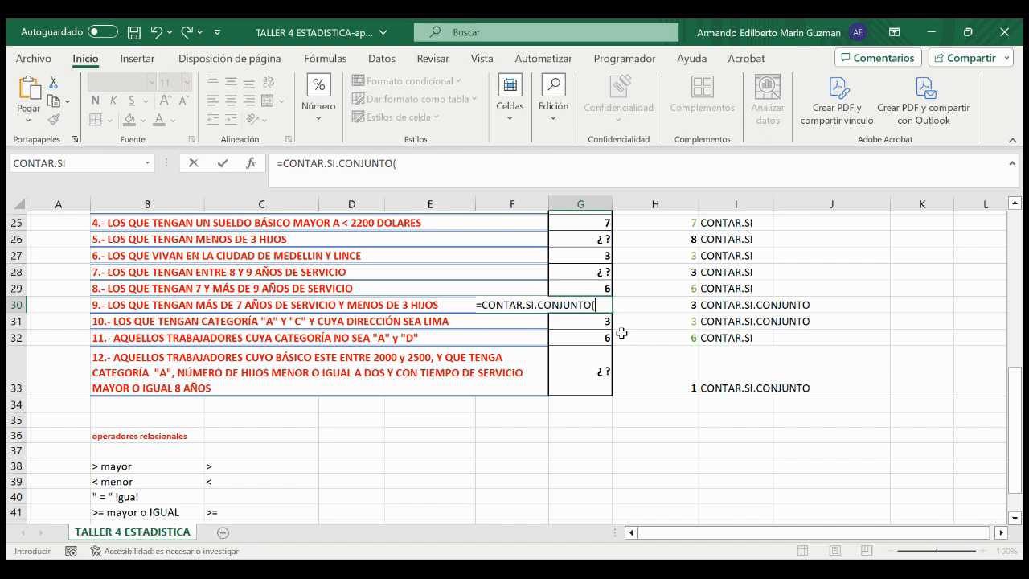
# Step: Set Tabla1[AÑOS SERVICIO] as the first criteria range of the CONTAR.SI.CONJUNTO formula in G30
pyautogui.write('tabla')
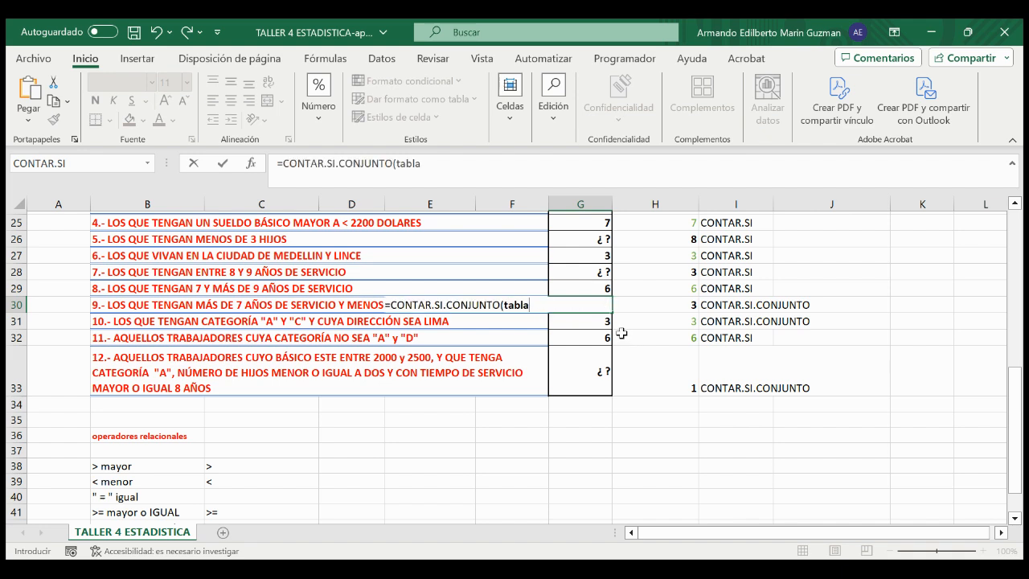
pyautogui.doubleClick(523, 331)
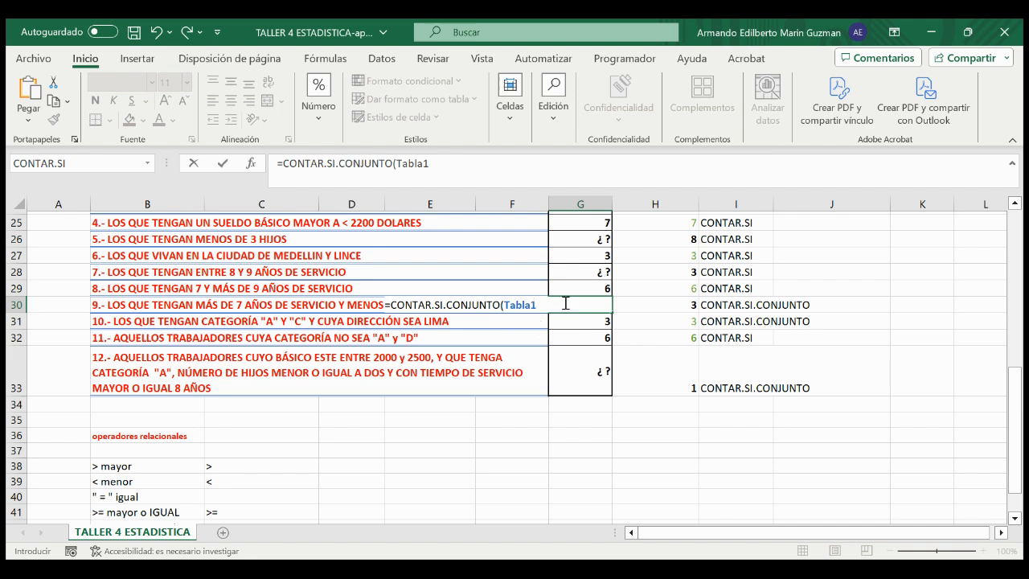
pyautogui.write('[')
pyautogui.doubleClick(585, 380)
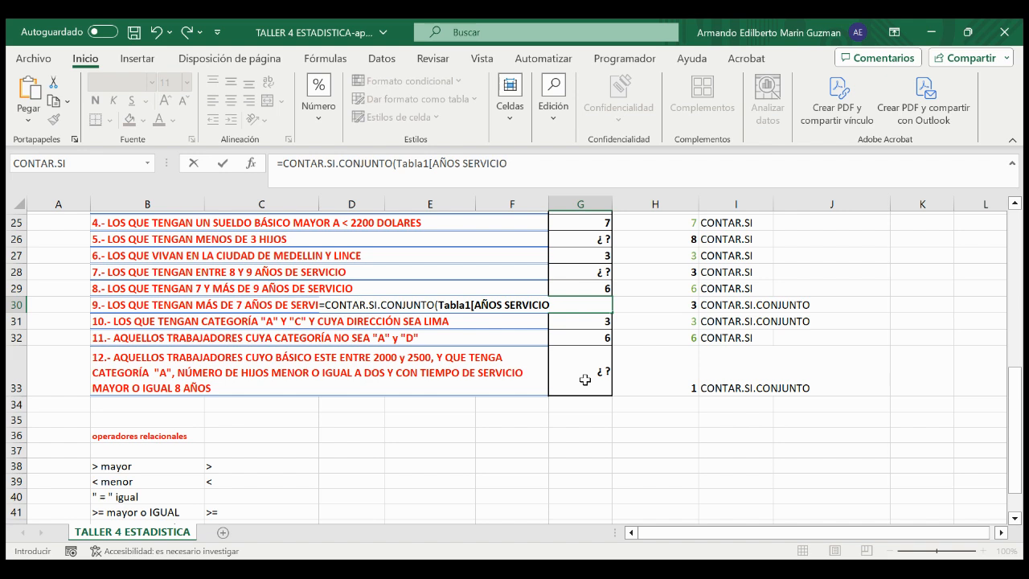
pyautogui.write('];')
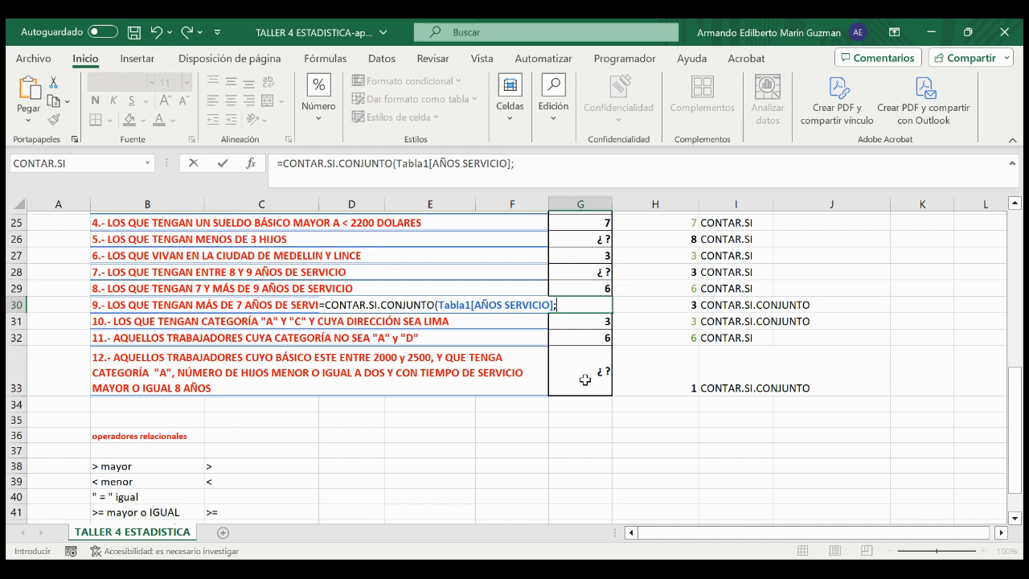
pyautogui.write('2')
# Step: Enter ">7" as the criterion for the years-of-service range, followed by a semicolon separator
pyautogui.press('BackSpace')
pyautogui.write('"')
pyautogui.write('>')
pyautogui.write('7')
pyautogui.write('"')
pyautogui.write(')')
pyautogui.write(';')
pyautogui.write('tabla')
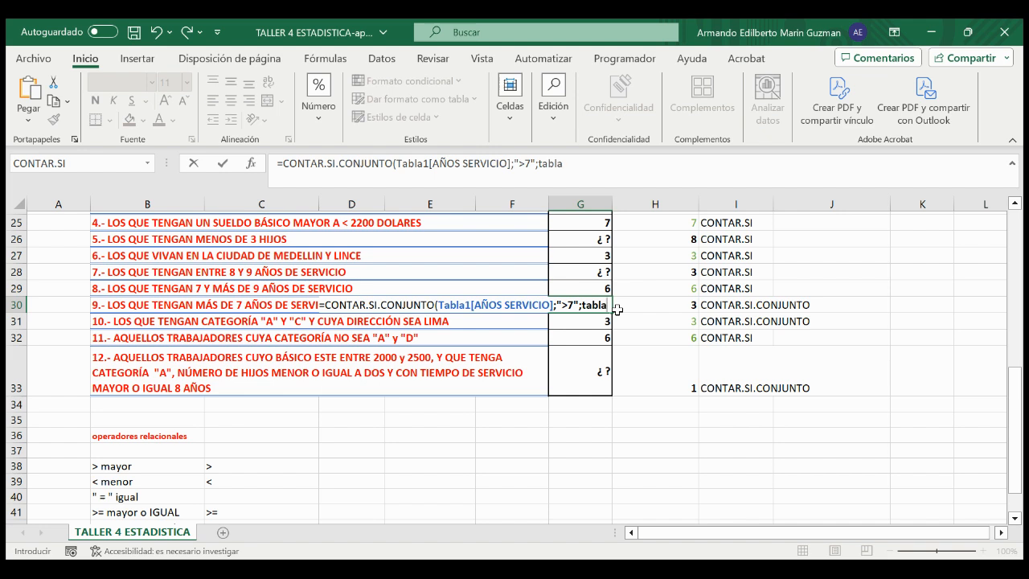
# Step: Add Tabla1[HIJOS] with the criterion "<3" as the second condition and commit the formula in G30
pyautogui.press('Tab')
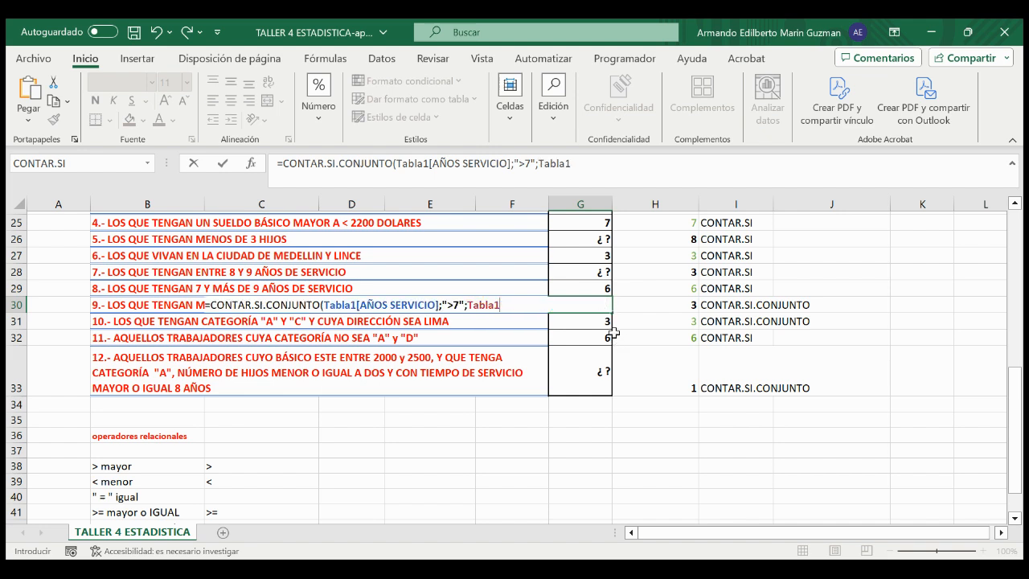
pyautogui.write('[HIJOS')
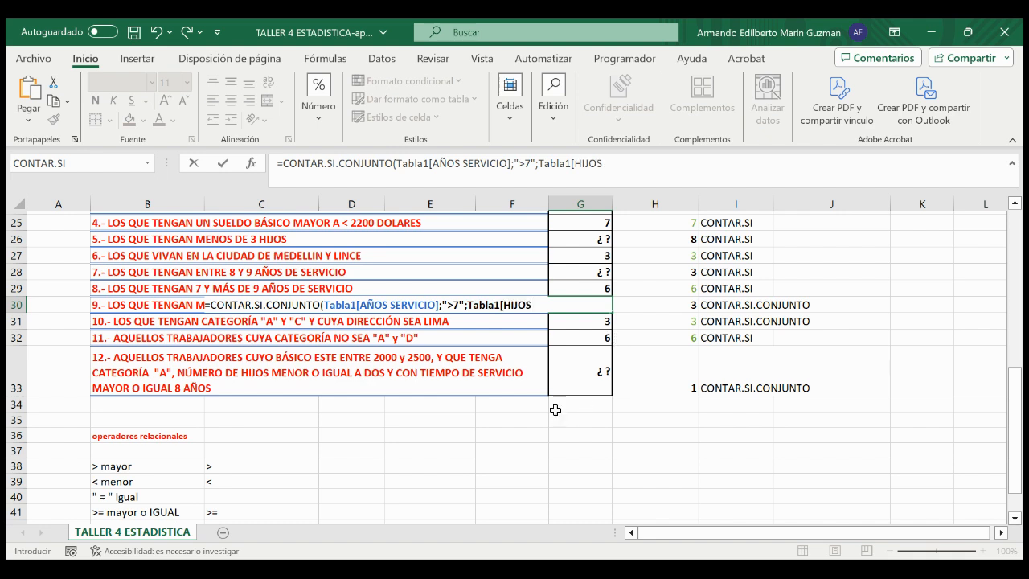
pyautogui.write('];"<')
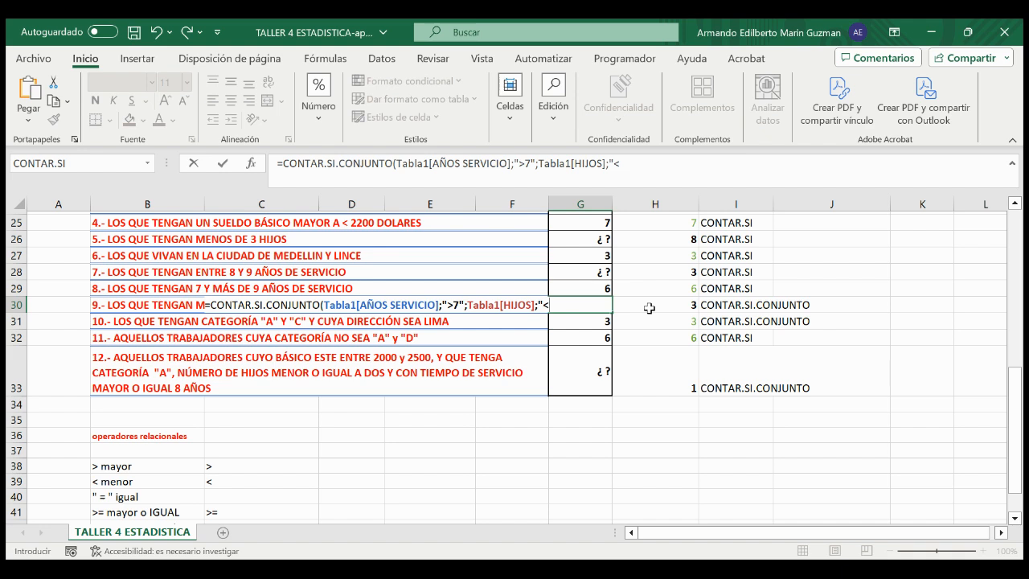
pyautogui.write('3")')
pyautogui.press('Return')
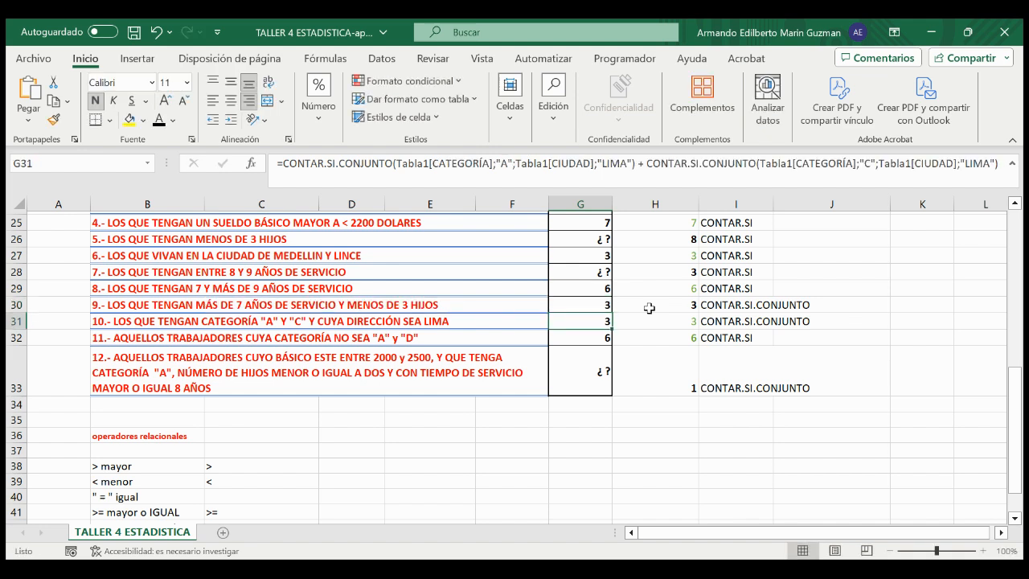
# Step: Review the function name and the ">7" and "<3" criteria in G30's formula, leaving it as it is
pyautogui.doubleClick(601, 306)
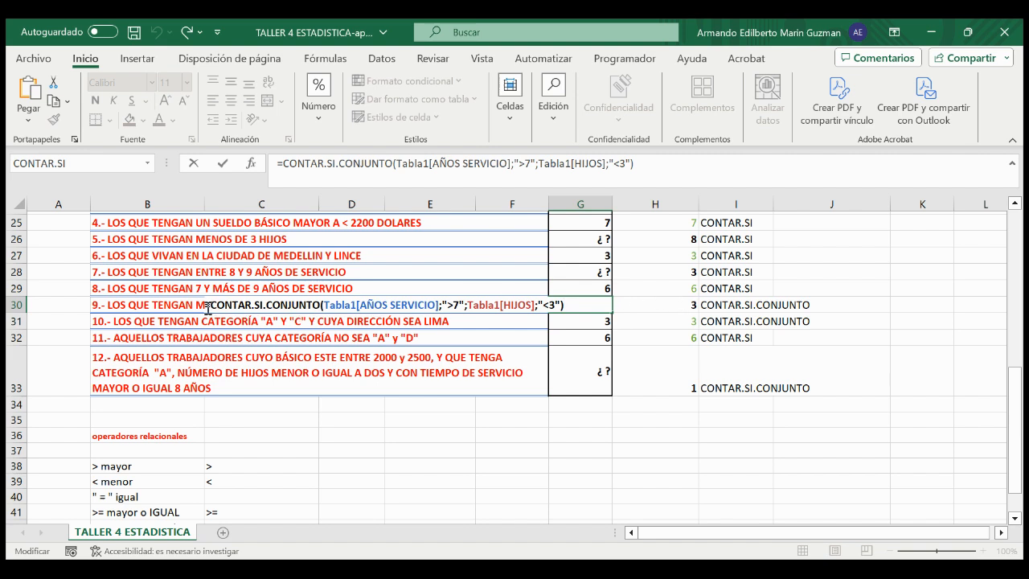
pyautogui.moveTo(210, 307); pyautogui.dragTo(321, 306)
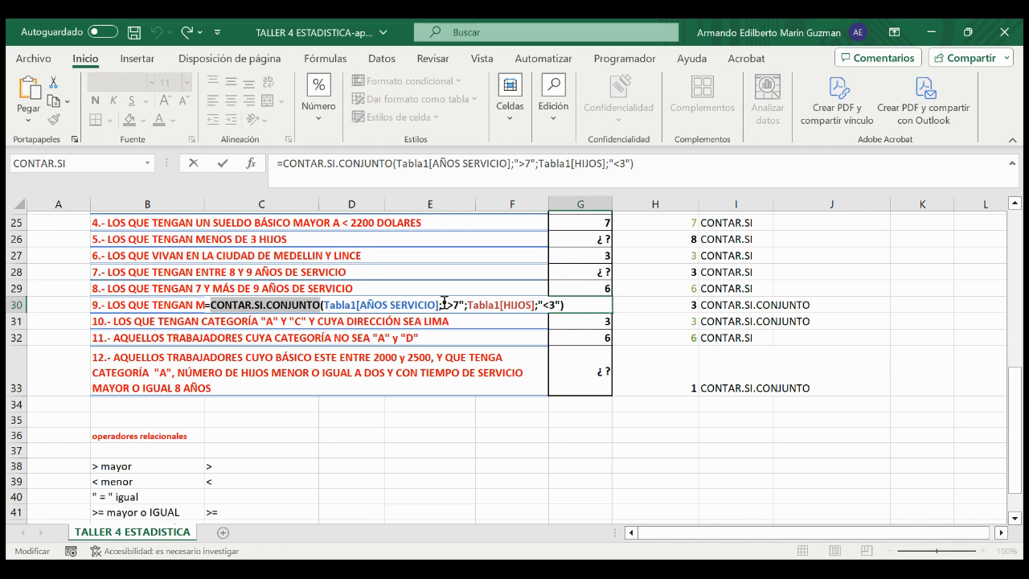
pyautogui.moveTo(449, 303); pyautogui.dragTo(457, 303)
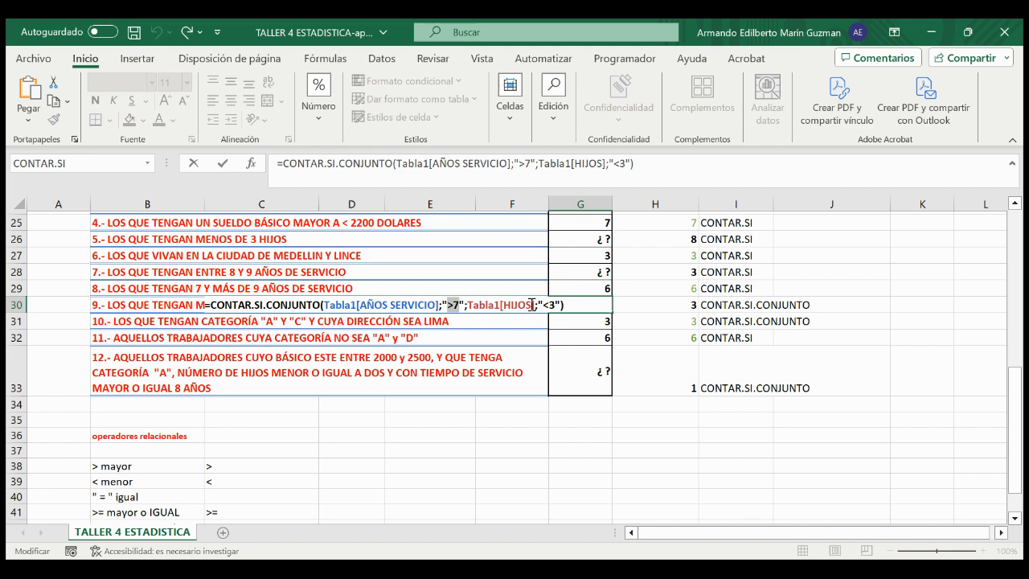
pyautogui.click(469, 303)
pyautogui.moveTo(544, 304); pyautogui.dragTo(554, 305)
pyautogui.press('Return')
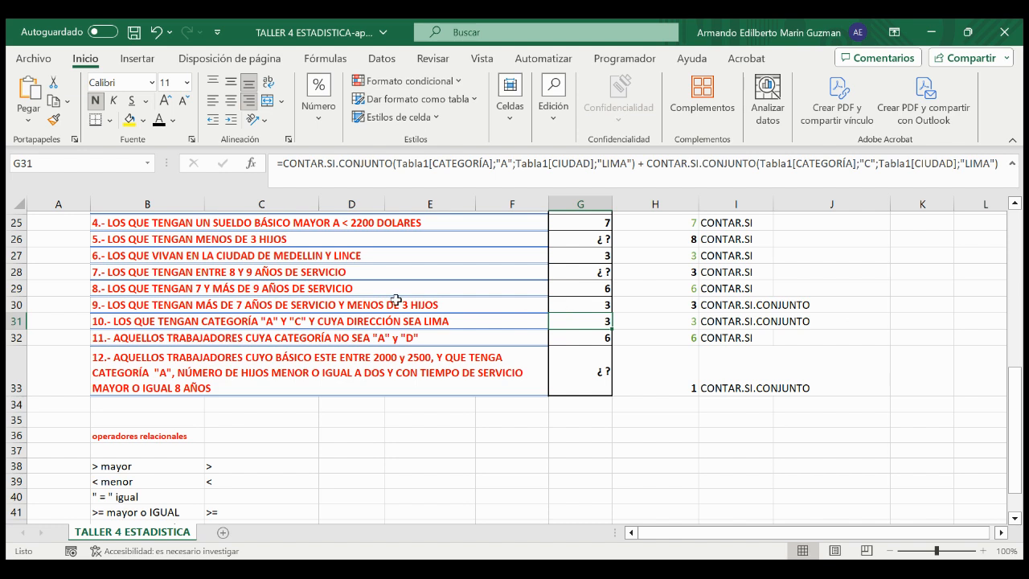
# Step: Examine exercise 10's statement, its suggested function in I31 and the first CONTAR.SI.CONJUNTO term of G31's formula
pyautogui.click(96, 321)
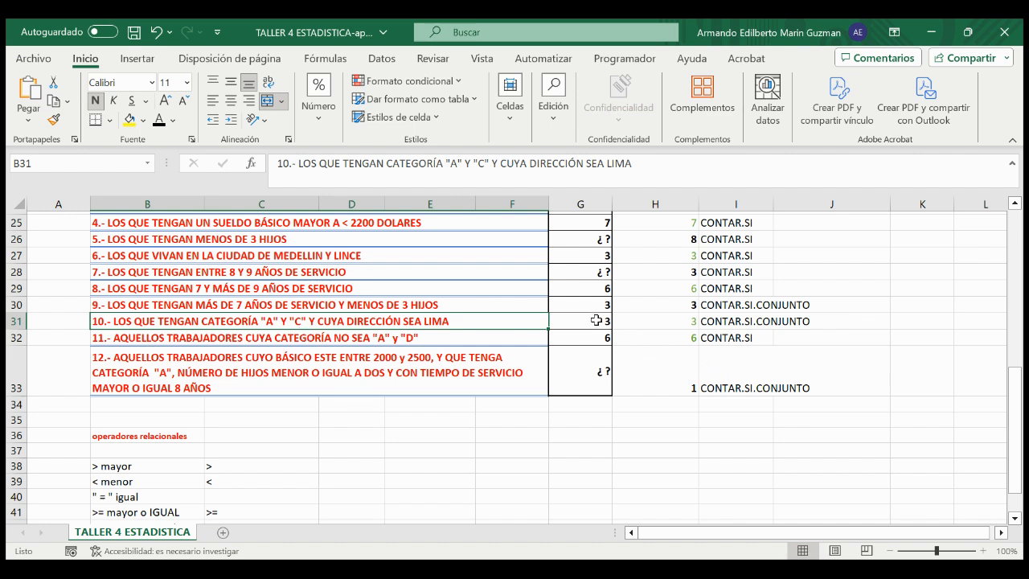
pyautogui.click(734, 320)
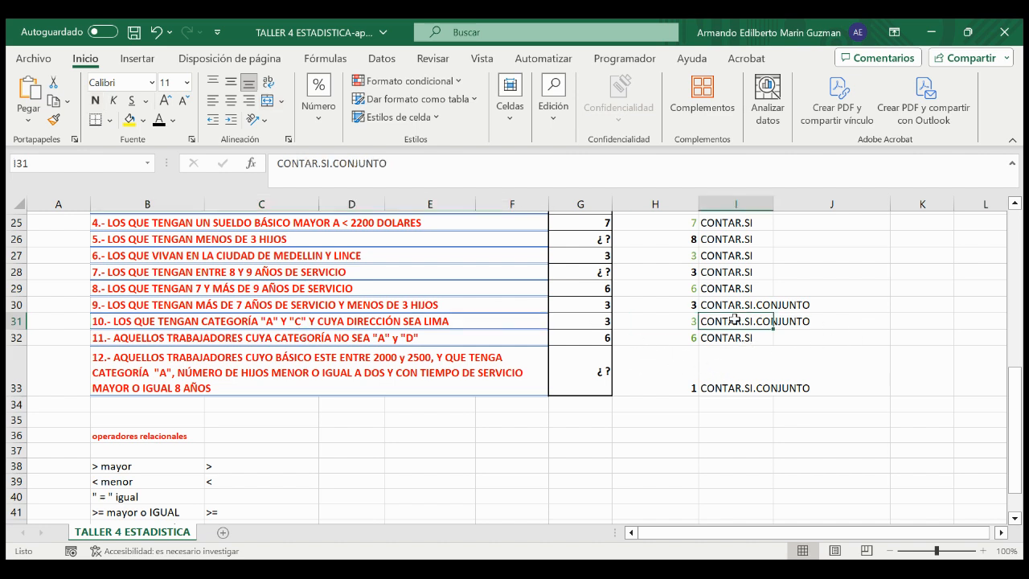
pyautogui.doubleClick(586, 320)
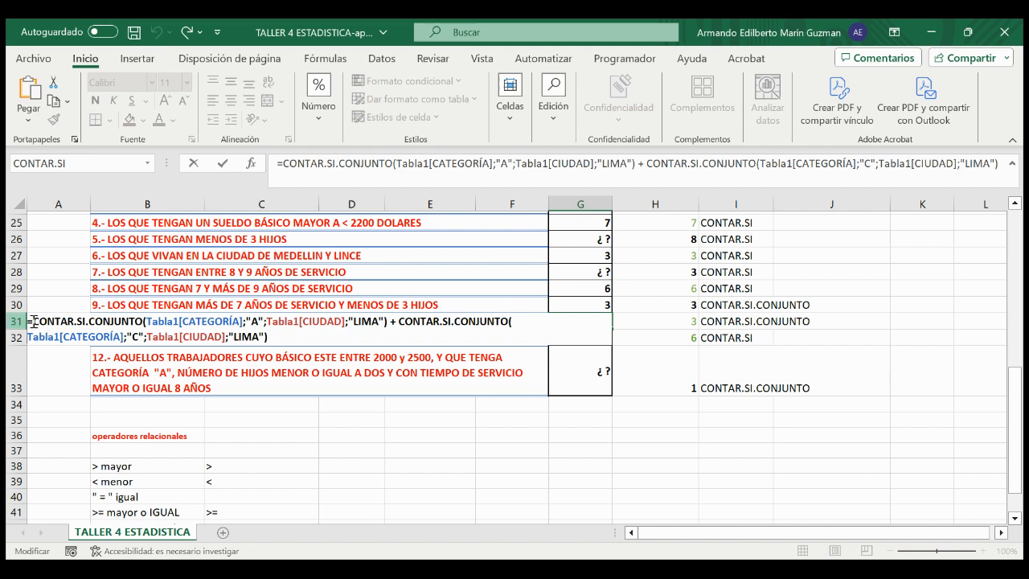
pyautogui.moveTo(34, 321); pyautogui.dragTo(142, 321)
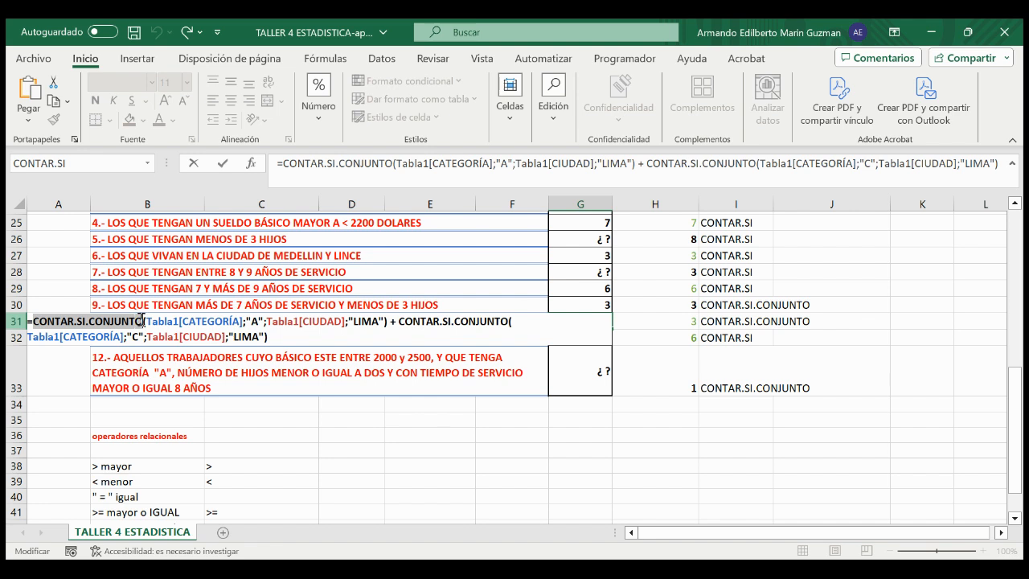
pyautogui.click(148, 320)
pyautogui.moveTo(148, 320); pyautogui.dragTo(387, 322)
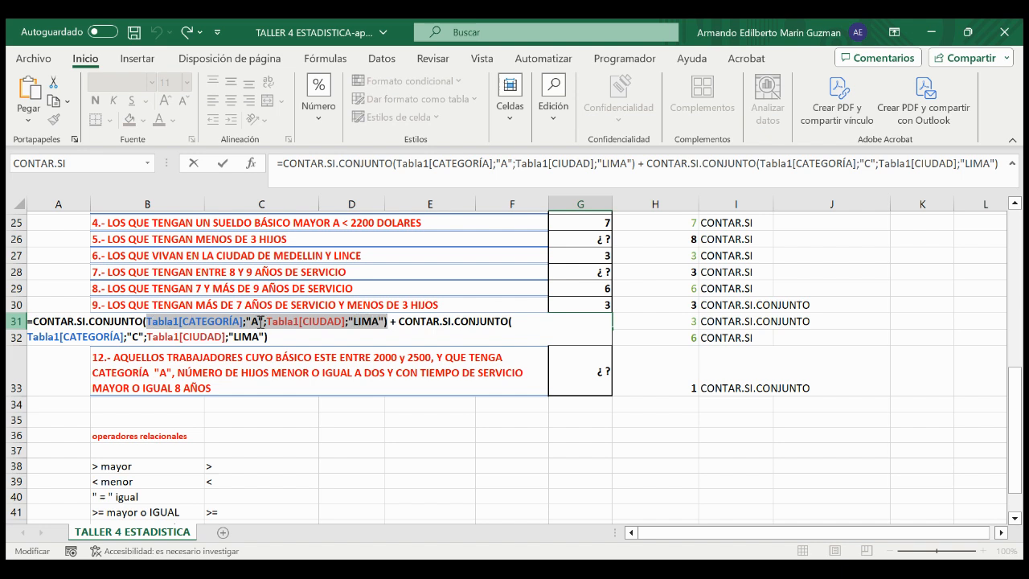
# Step: Review the plus sign and the second CONTAR.SI.CONJUNTO term with "C" and "LIMA" in G31, leaving the formula unchanged
pyautogui.click(392, 324)
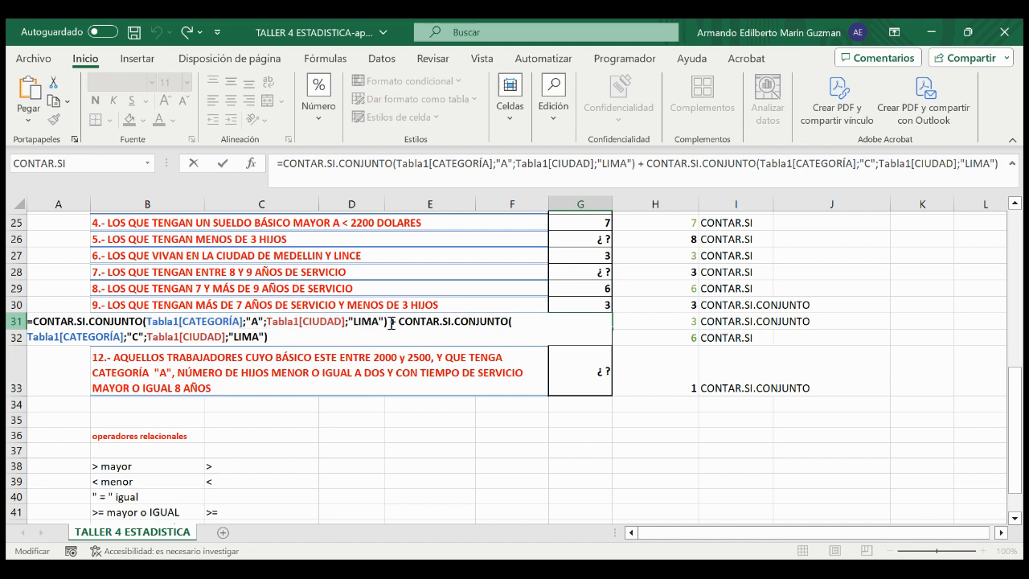
pyautogui.moveTo(397, 323); pyautogui.dragTo(504, 322)
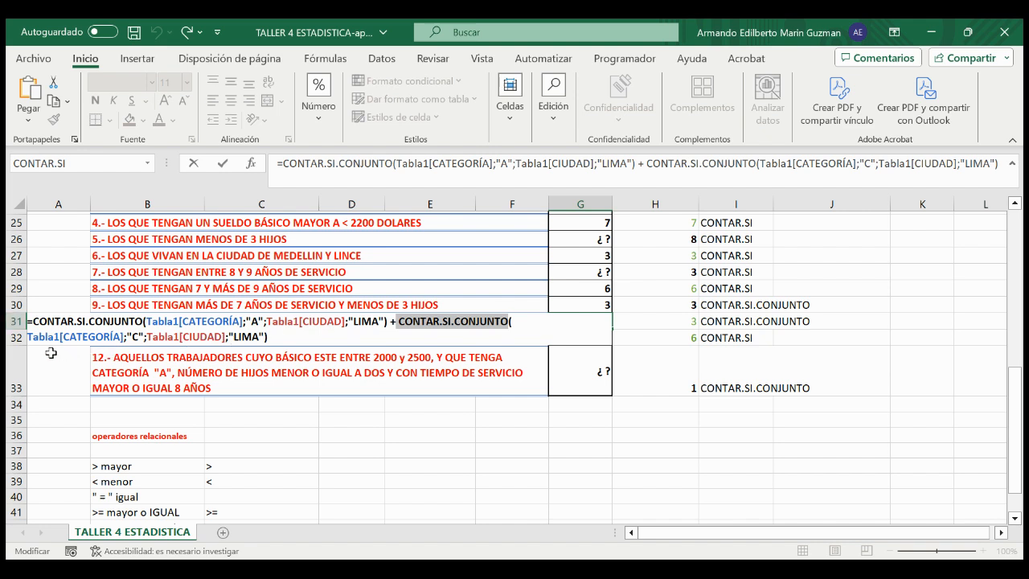
pyautogui.moveTo(29, 341); pyautogui.dragTo(268, 337)
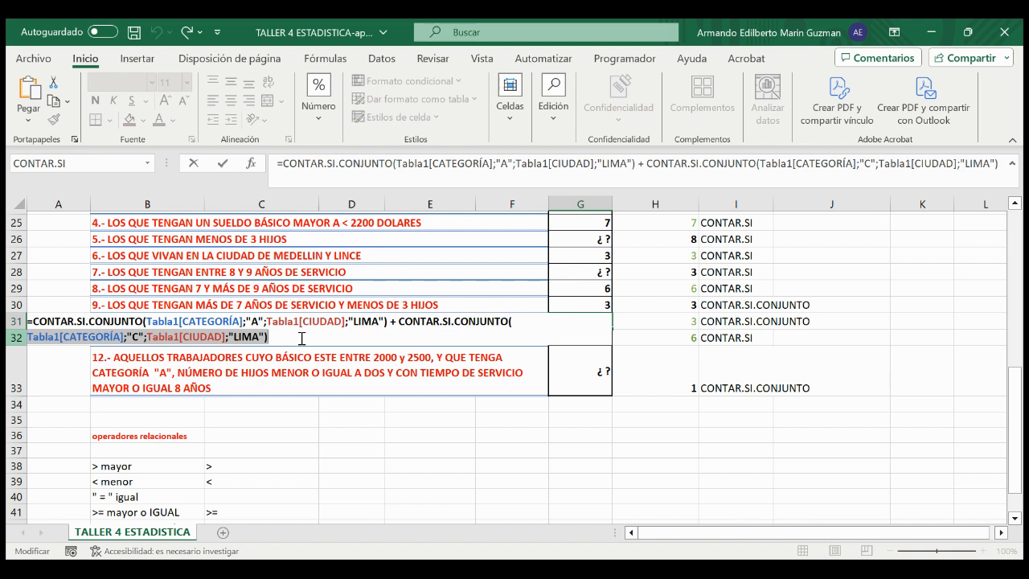
pyautogui.click(393, 321)
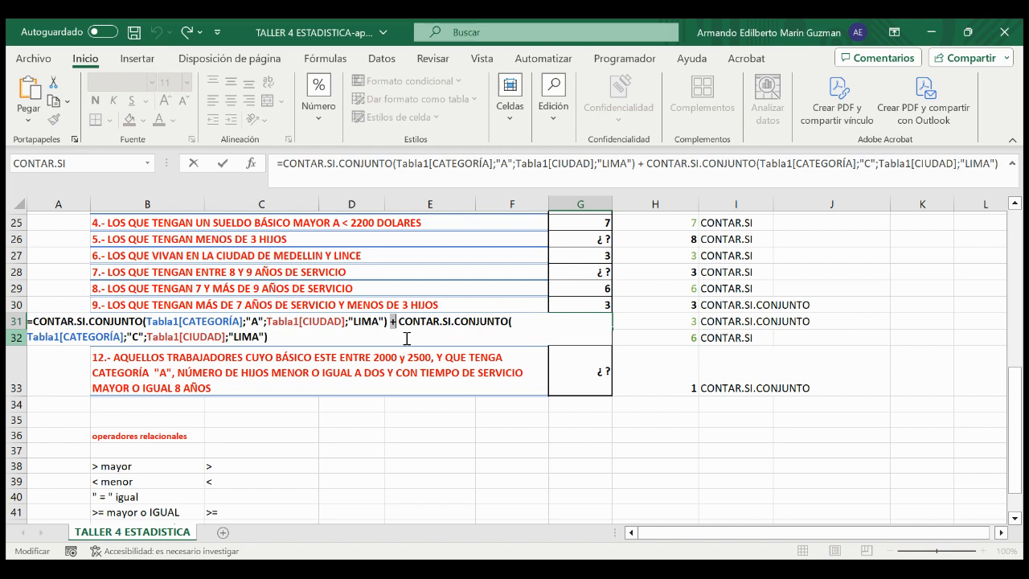
pyautogui.press('Return')
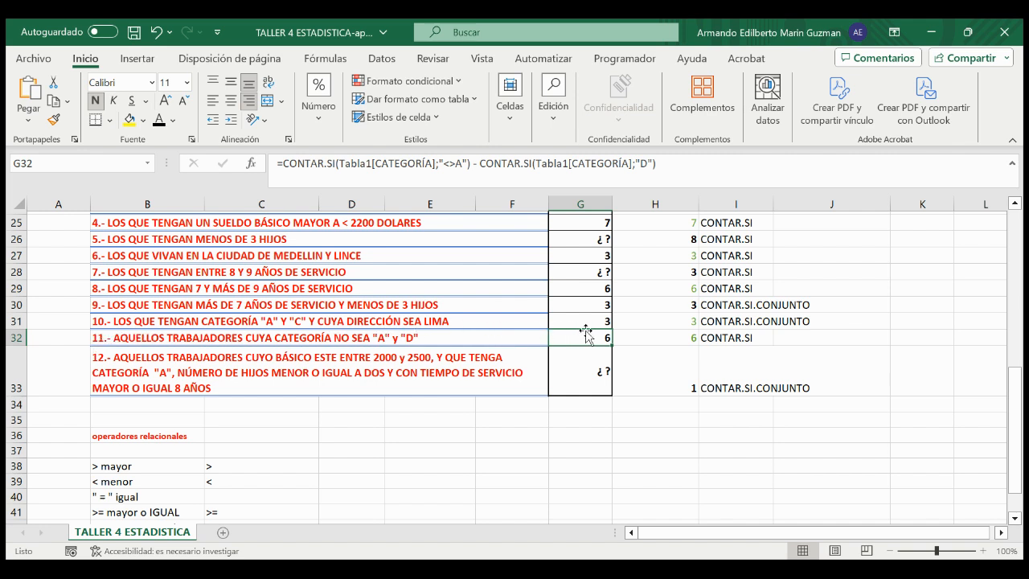
# Step: Read exercise 11's statement in B32 and check the workers' categories in the table's CATEGORÍA column
pyautogui.doubleClick(110, 338)
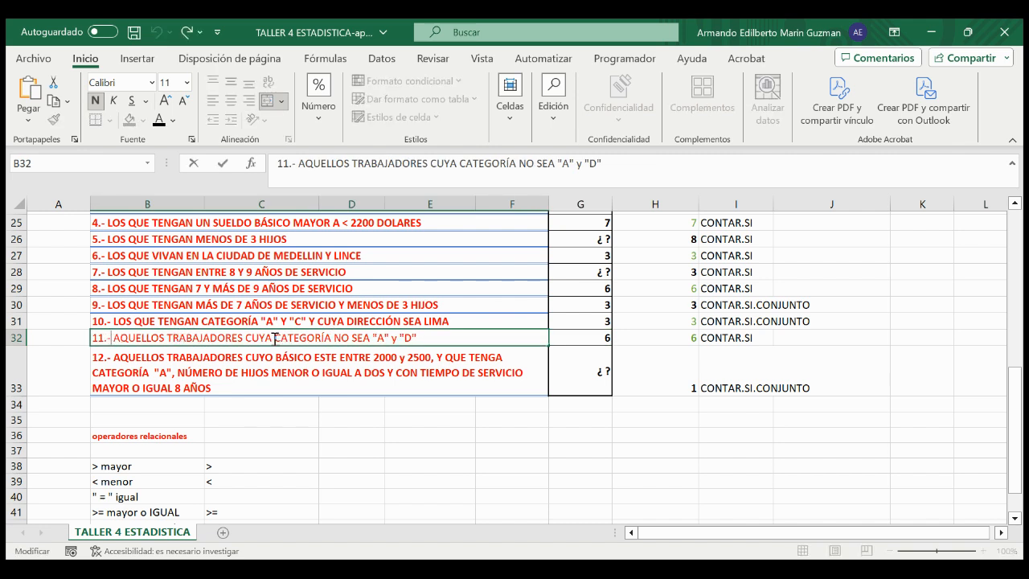
pyautogui.moveTo(274, 337); pyautogui.dragTo(366, 337)
pyautogui.click(431, 337)
pyautogui.click(471, 254)
pyautogui.scroll(5, 469, 252)
pyautogui.scroll(3, 469, 252)
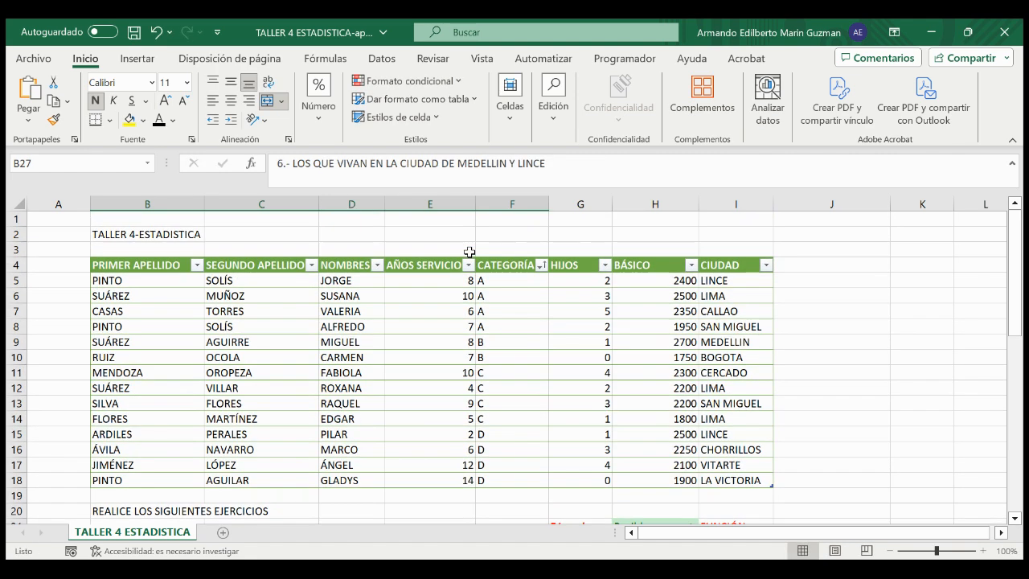
pyautogui.moveTo(519, 280); pyautogui.dragTo(511, 480)
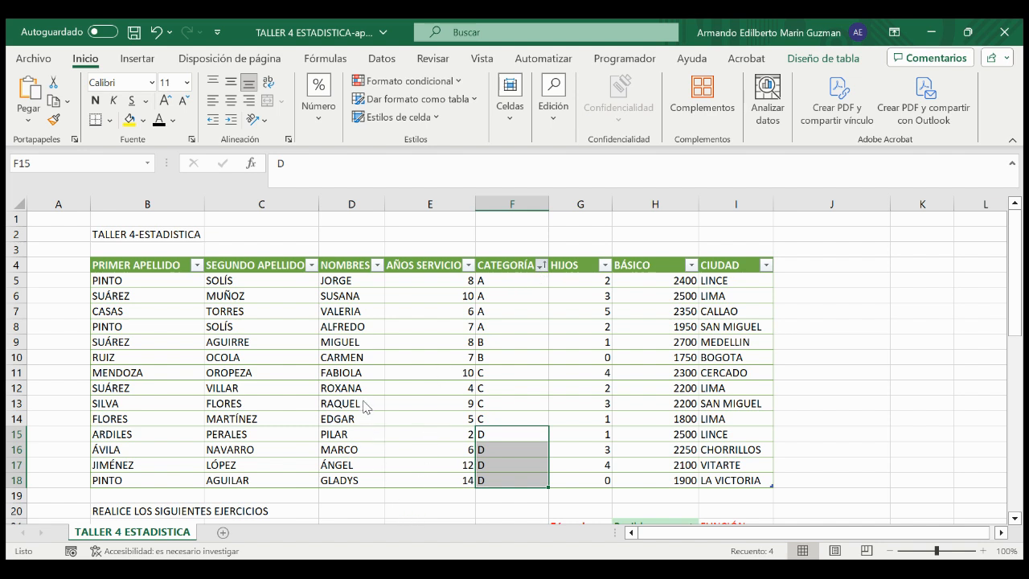
# Step: Filter the table's CATEGORÍA column to B and C, select those category cells and compare them with exercise 11
pyautogui.click(435, 535)
pyautogui.moveTo(510, 280); pyautogui.dragTo(507, 356)
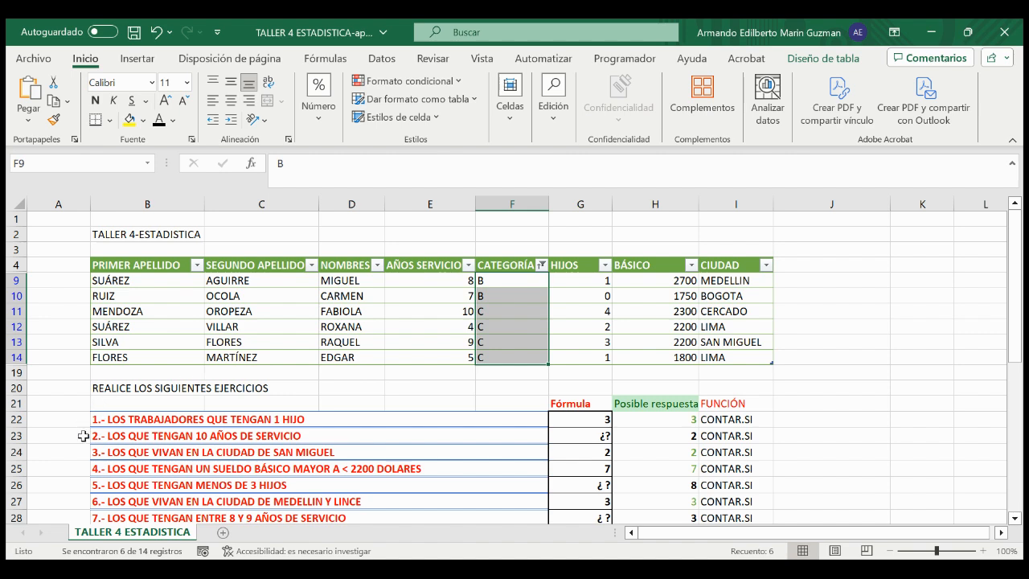
pyautogui.scroll(-1, 94, 474)
pyautogui.scroll(-3, 94, 474)
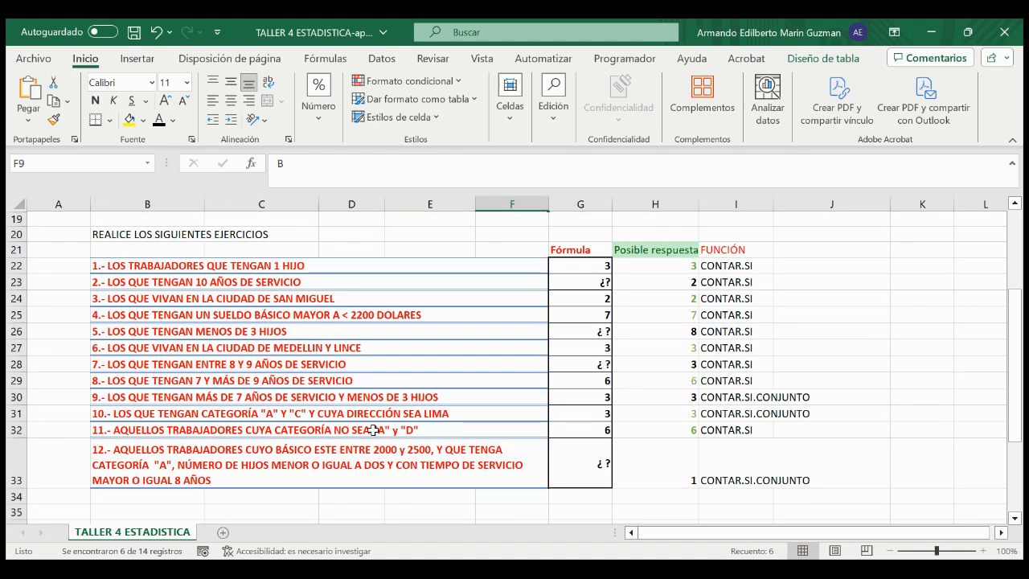
pyautogui.scroll(2, 421, 371)
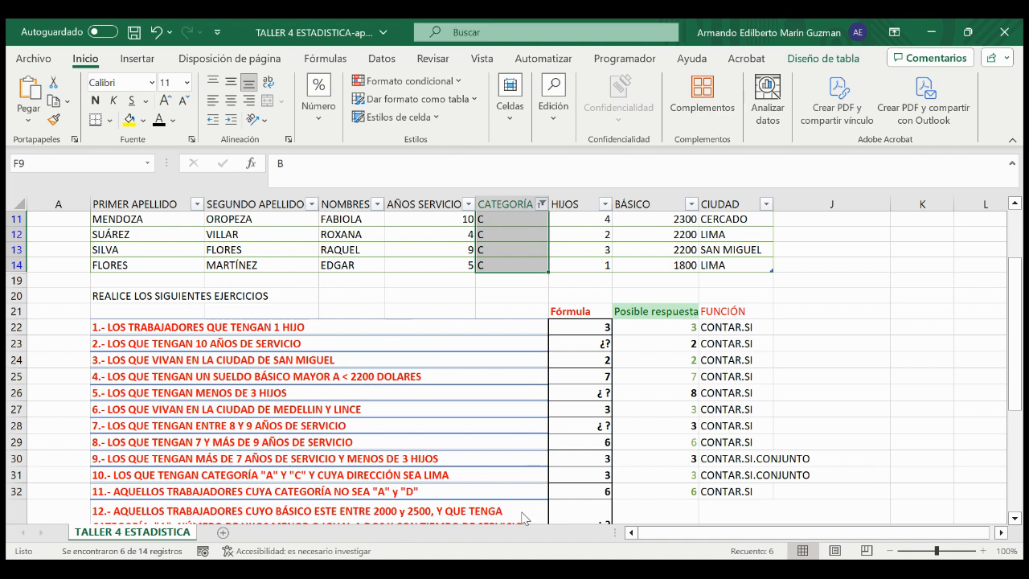
# Step: Clear the CATEGORÍA filter and examine the first CONTAR.SI term of exercise 11's formula in G32
pyautogui.scroll(1, 514, 431)
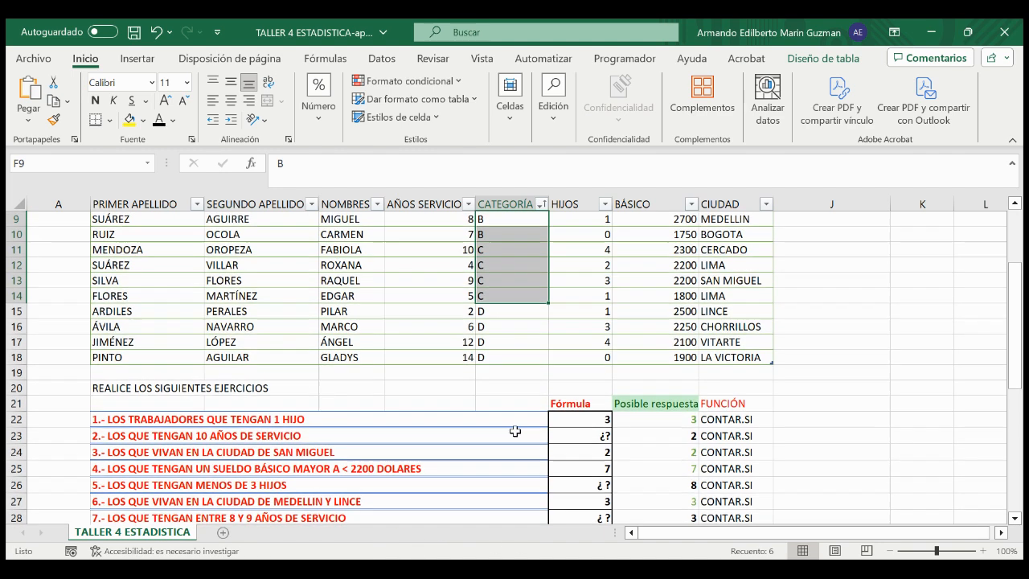
pyautogui.scroll(-2, 637, 486)
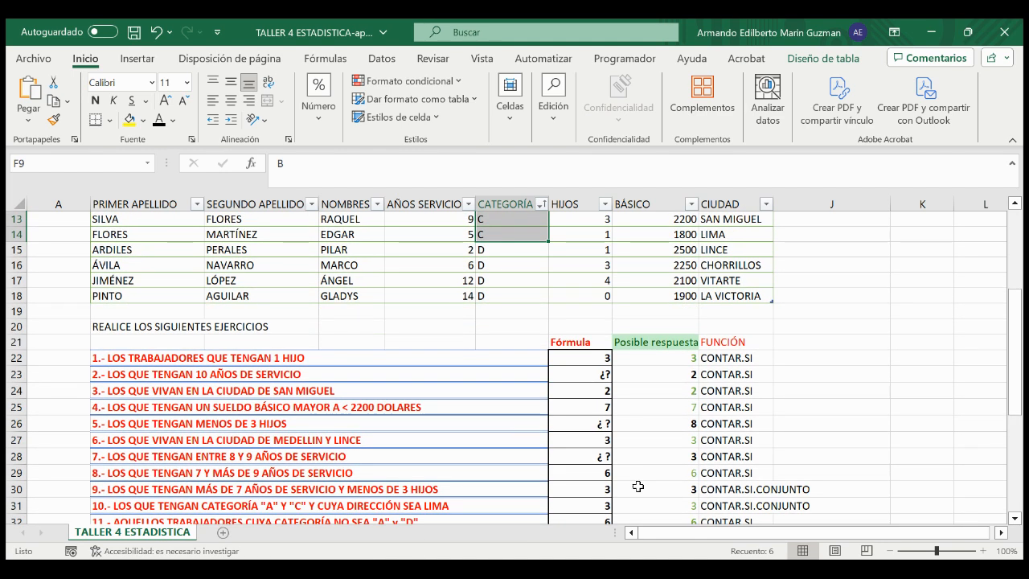
pyautogui.scroll(-2, 638, 487)
pyautogui.click(608, 431)
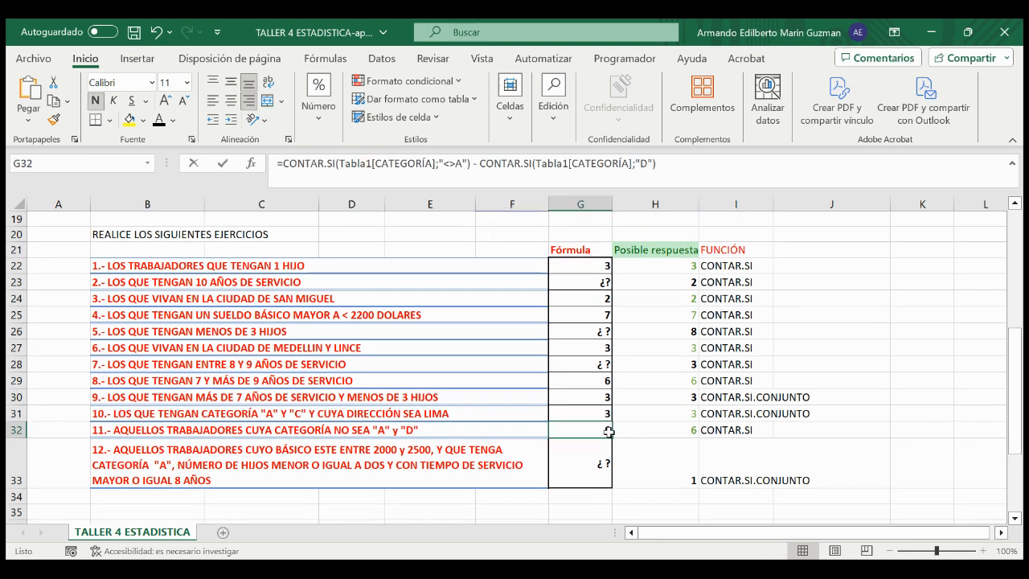
pyautogui.doubleClick(609, 431)
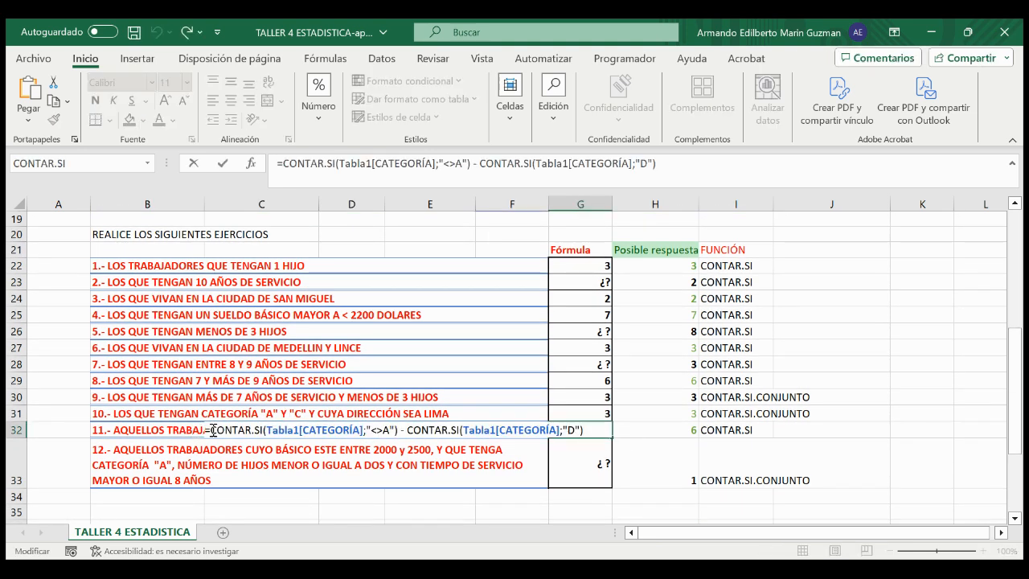
pyautogui.moveTo(205, 430); pyautogui.dragTo(362, 429)
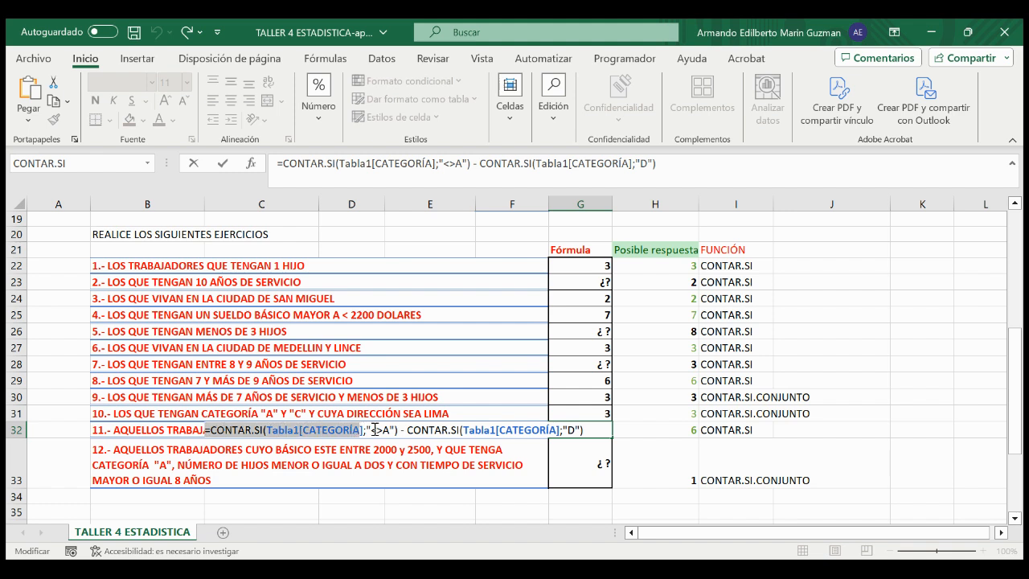
pyautogui.click(372, 430)
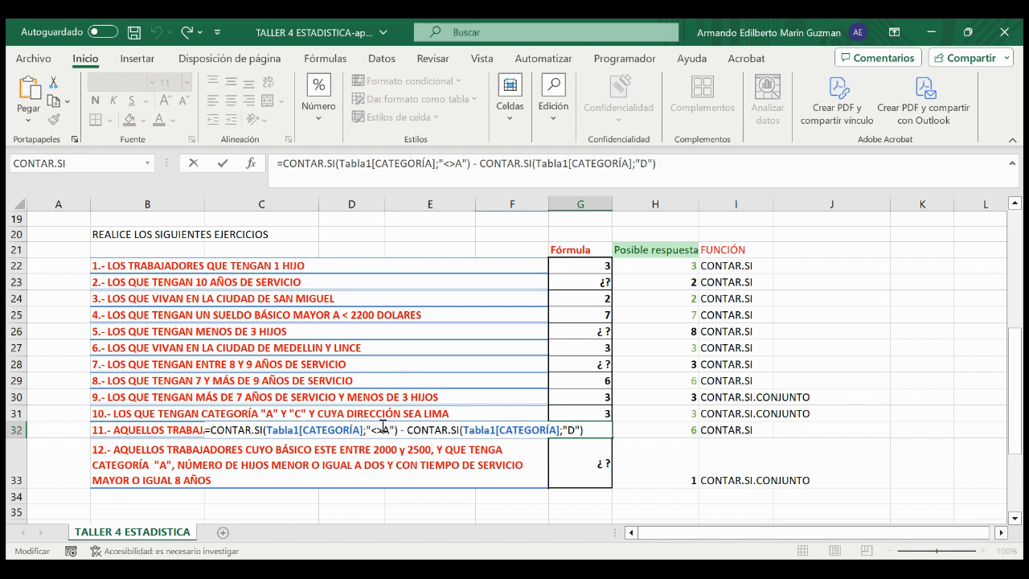
# Step: Delete the <> operator before "A" in G32's formula and enter <> again
pyautogui.press('Delete')
pyautogui.press('Delete')
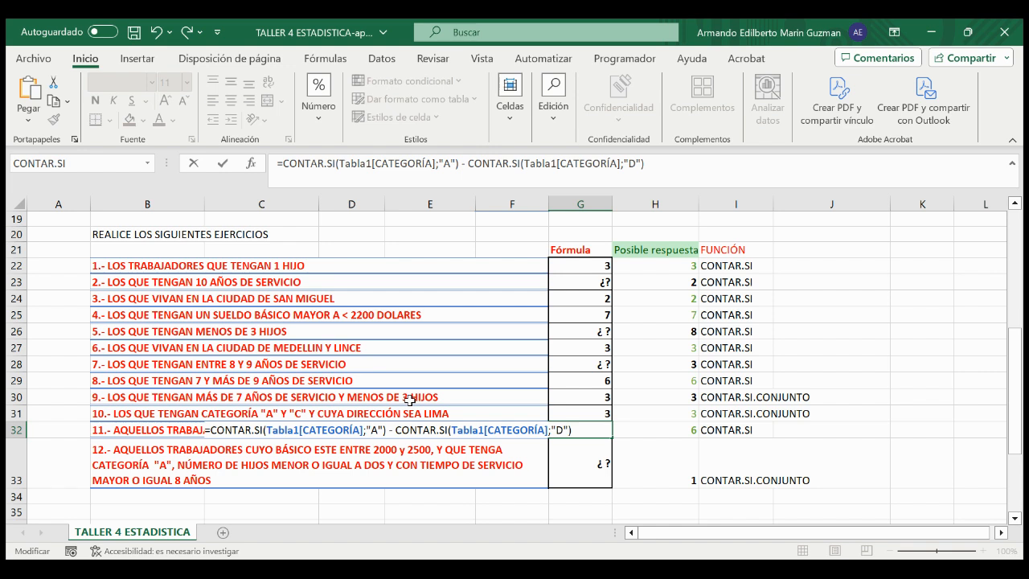
pyautogui.write('<')
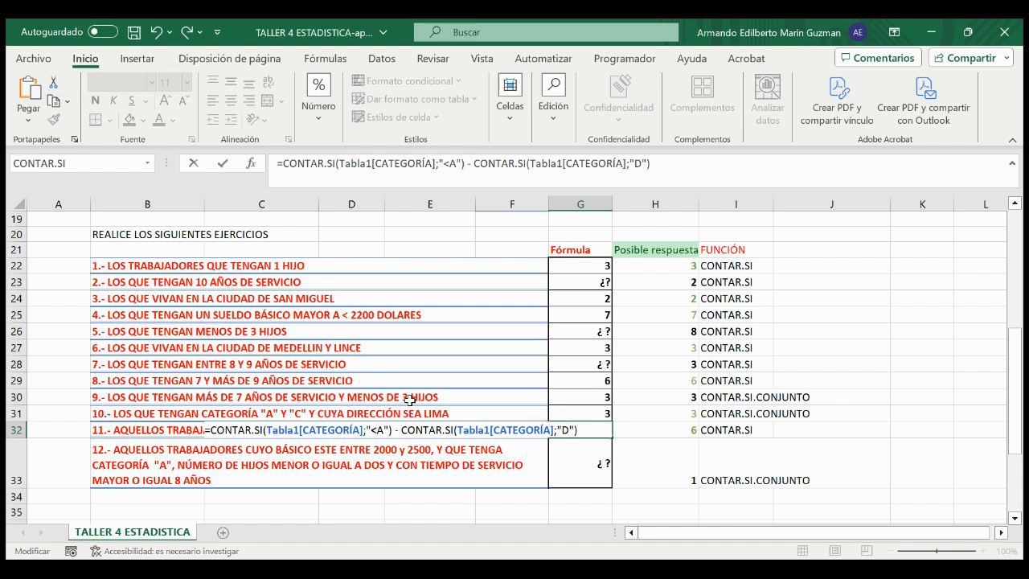
pyautogui.write('>')
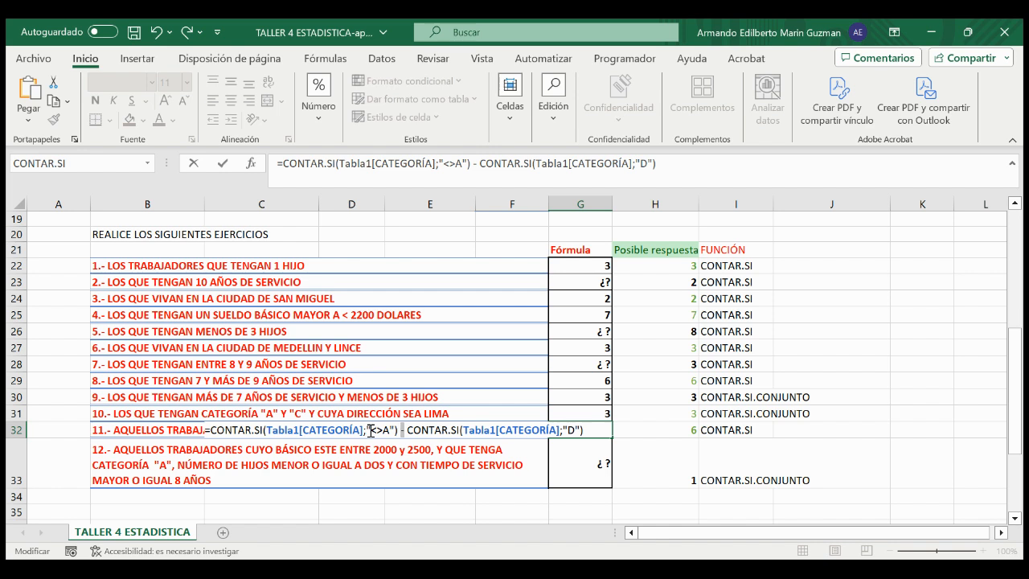
# Step: Review the "<>A" criterion, the minus sign and the "D" criterion in G32's formula, then leave the cell
pyautogui.moveTo(371, 430); pyautogui.dragTo(381, 430)
pyautogui.click(399, 433)
pyautogui.doubleClick(571, 430)
pyautogui.click(573, 429)
pyautogui.moveTo(370, 429); pyautogui.dragTo(385, 429)
pyautogui.click(568, 429)
pyautogui.moveTo(569, 429); pyautogui.dragTo(574, 428)
pyautogui.click(468, 401)
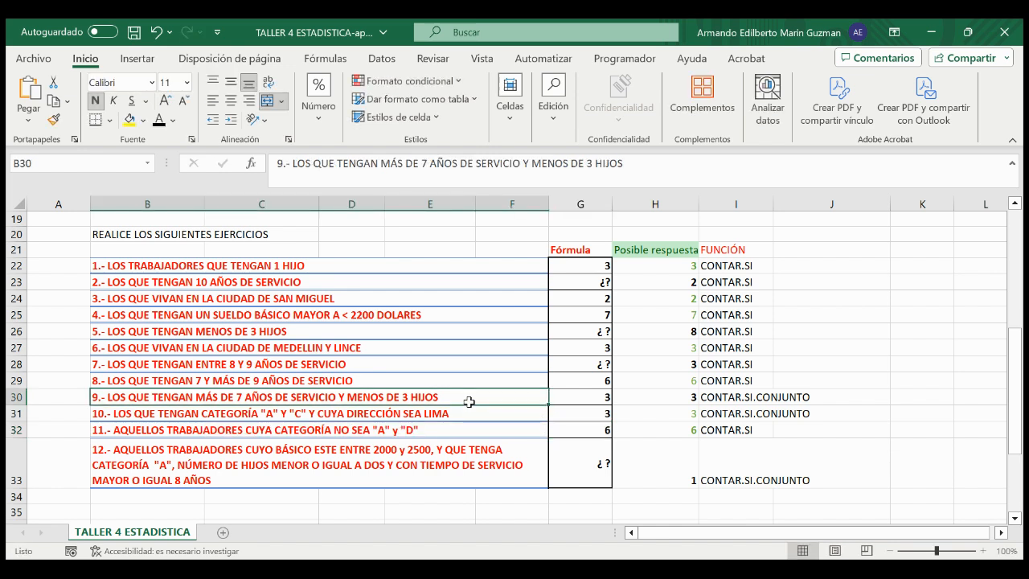
# Step: Filter the table's CATEGORÍA column to B and C and select the category cells F9:F14
pyautogui.scroll(6, 469, 401)
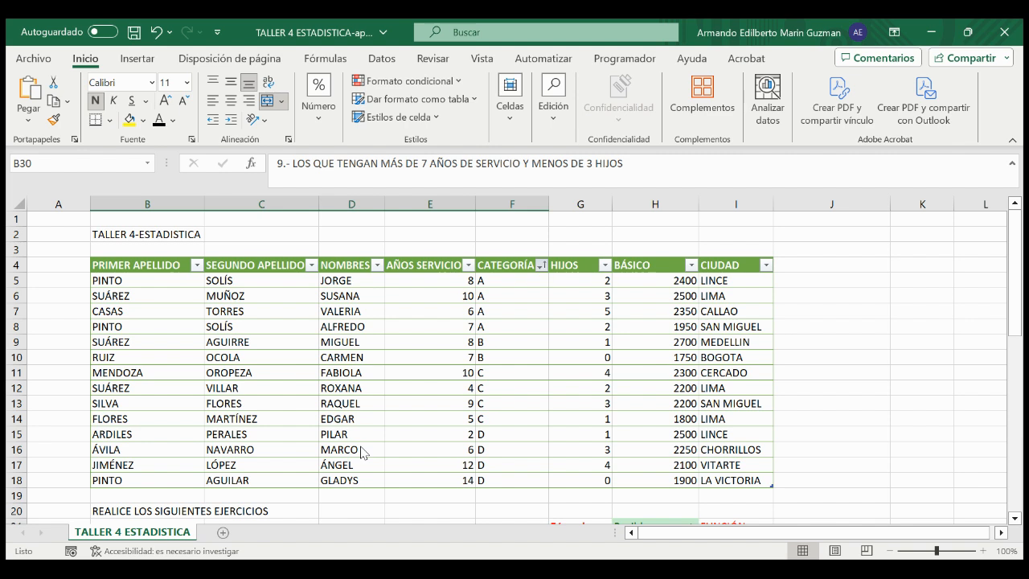
pyautogui.click(462, 536)
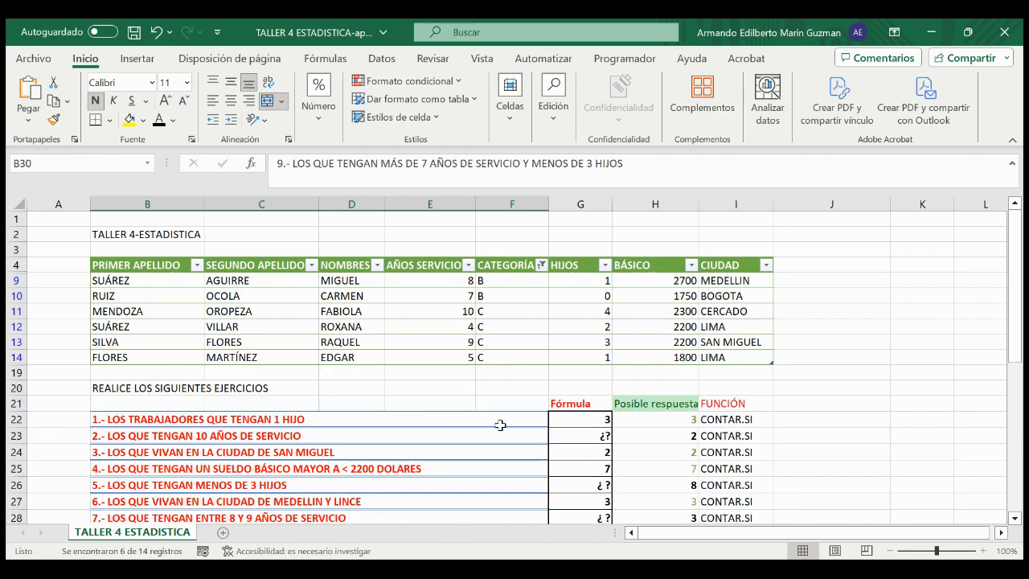
pyautogui.moveTo(518, 280); pyautogui.dragTo(519, 354)
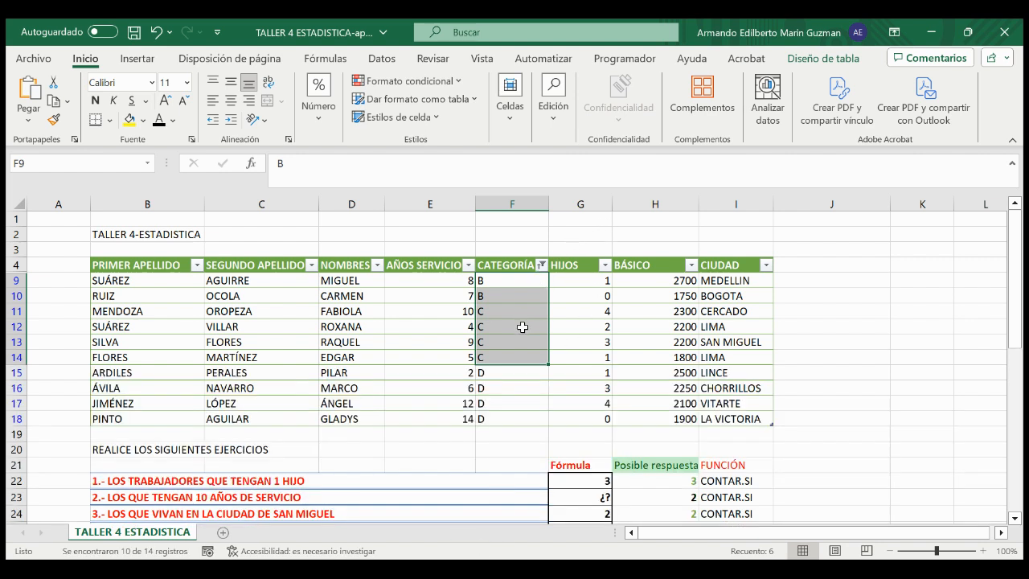
# Step: Add category D to the CATEGORÍA filter and compare the full selection F9:F18 with the D cells F15:F18
pyautogui.click(523, 327)
pyautogui.moveTo(505, 283); pyautogui.dragTo(505, 413)
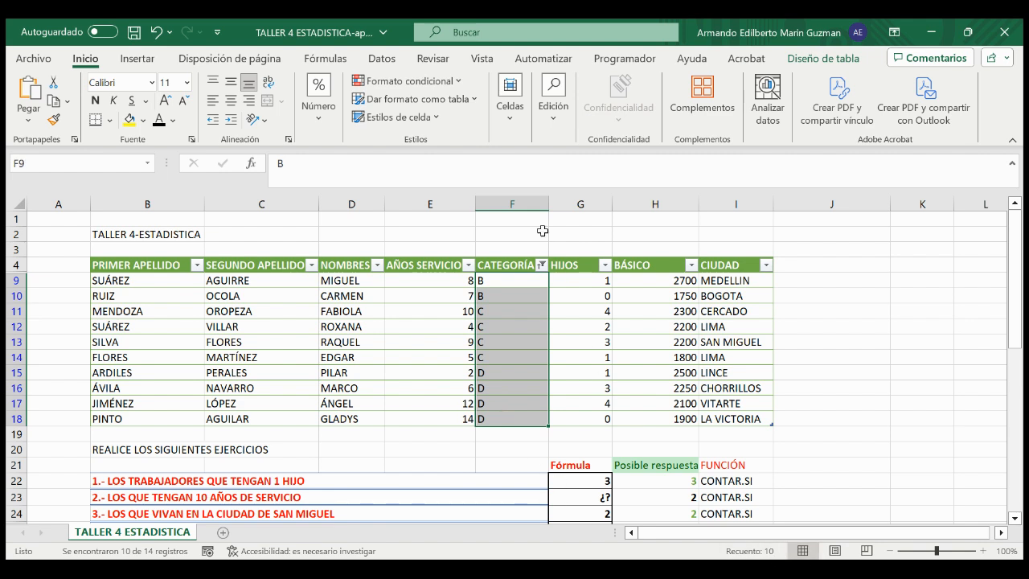
pyautogui.click(511, 295)
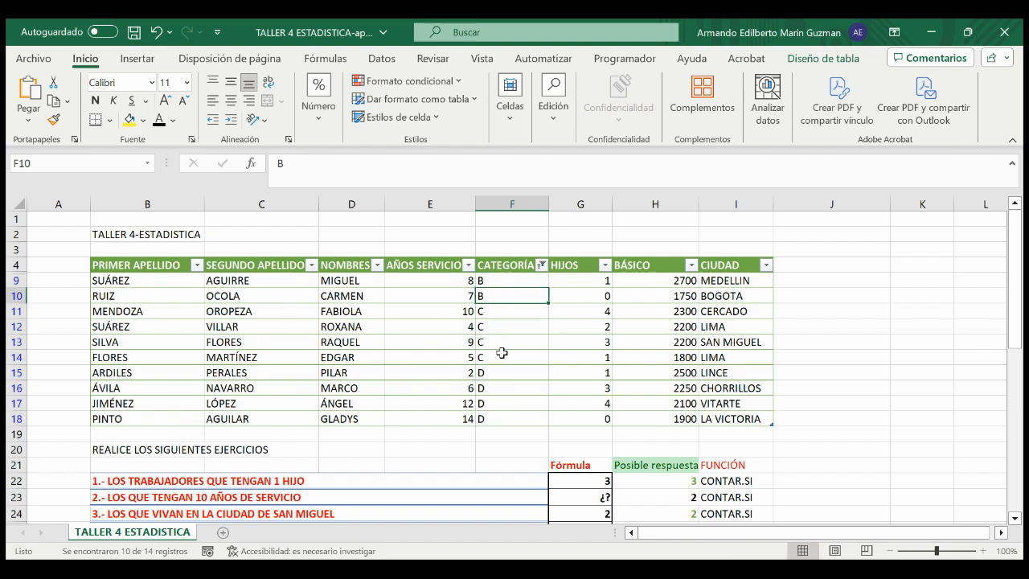
pyautogui.moveTo(504, 367); pyautogui.dragTo(504, 414)
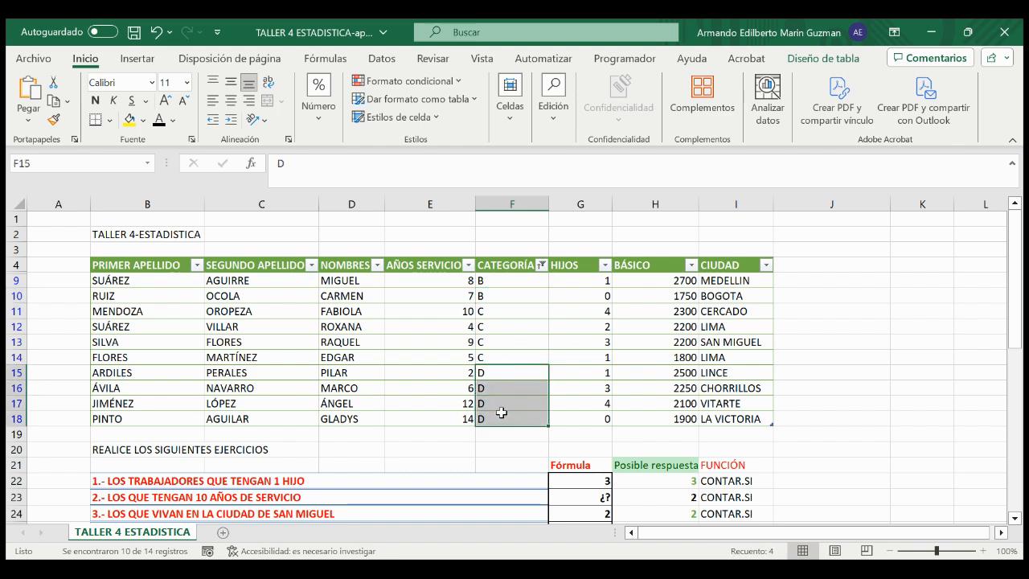
pyautogui.moveTo(485, 281); pyautogui.dragTo(499, 416)
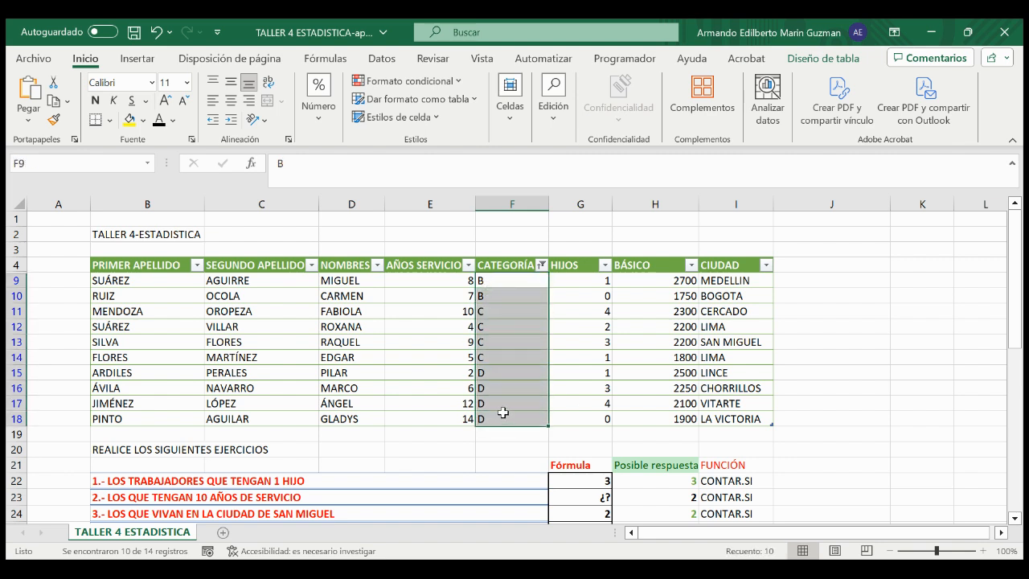
pyautogui.click(498, 372)
pyautogui.moveTo(498, 372); pyautogui.dragTo(498, 413)
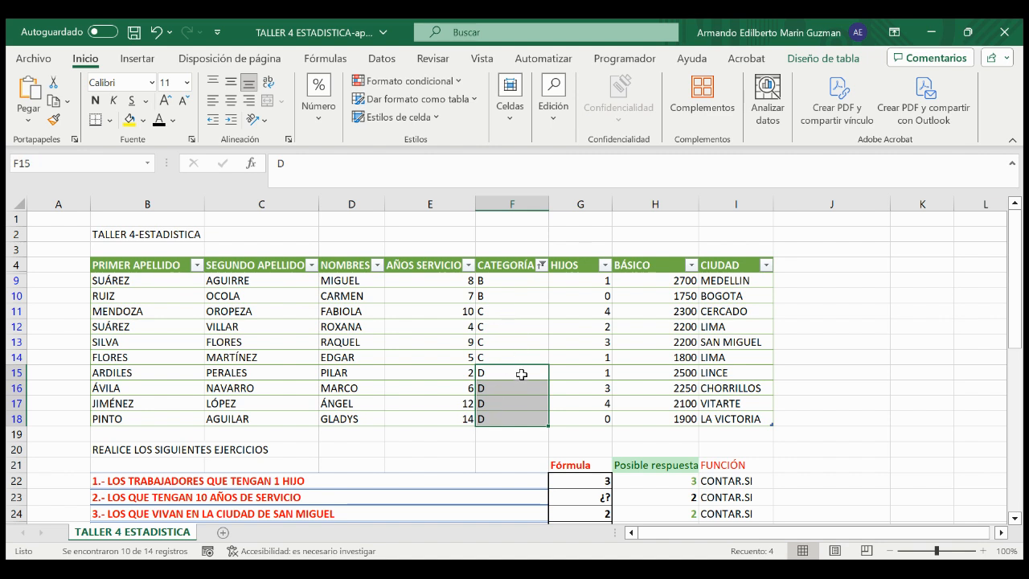
# Step: Review the answers in G22:G32 and exercise 12's cell G33, and reopen exercise 11's formula in G32
pyautogui.scroll(-7, 522, 373)
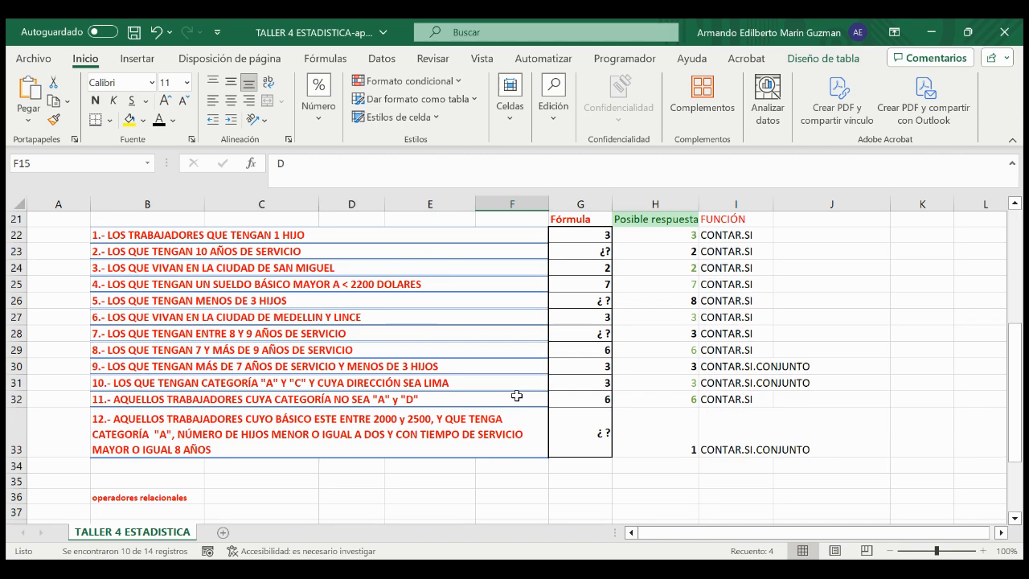
pyautogui.scroll(2, 517, 395)
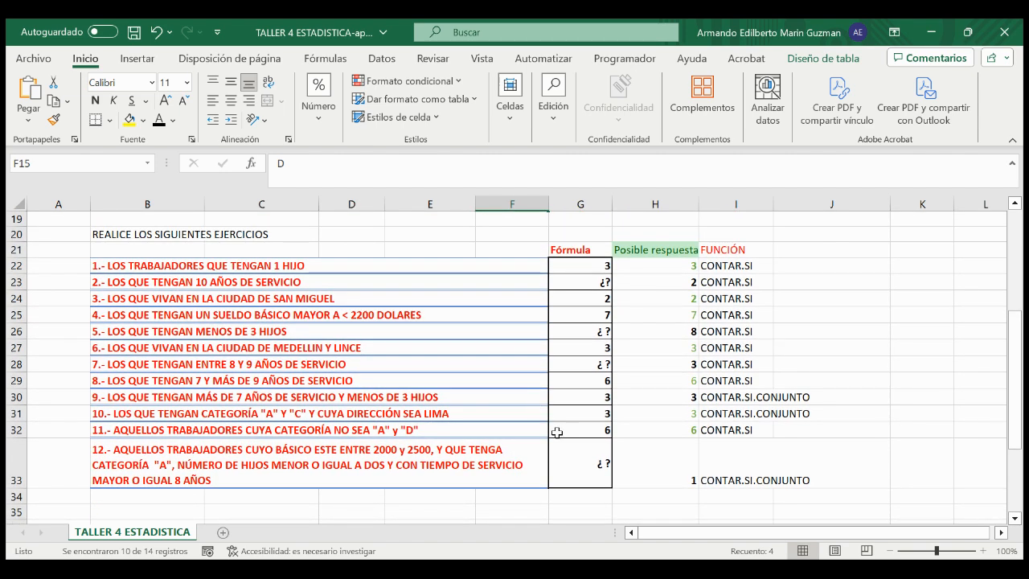
pyautogui.click(561, 432)
pyautogui.click(576, 458)
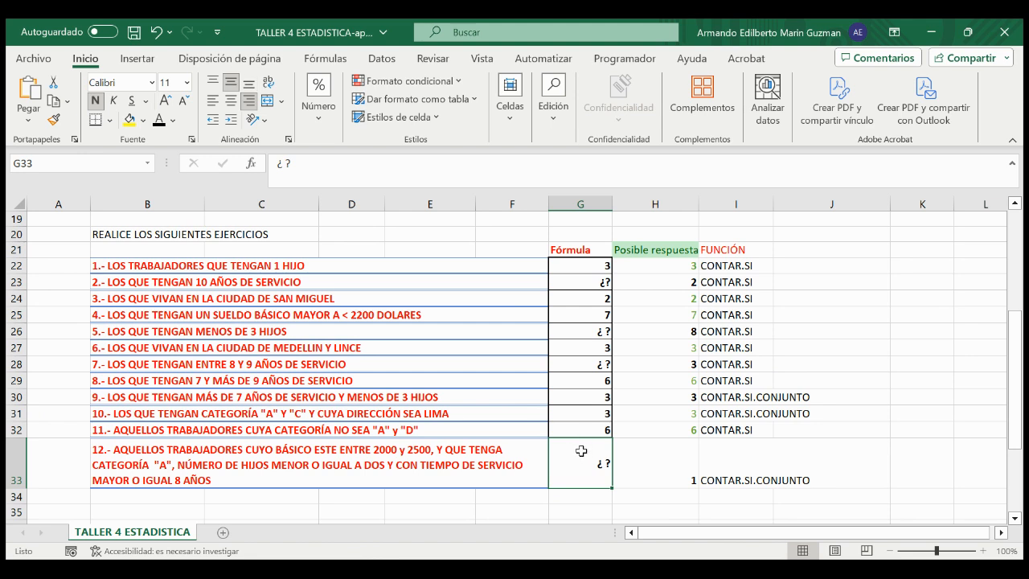
pyautogui.moveTo(578, 267); pyautogui.dragTo(581, 421)
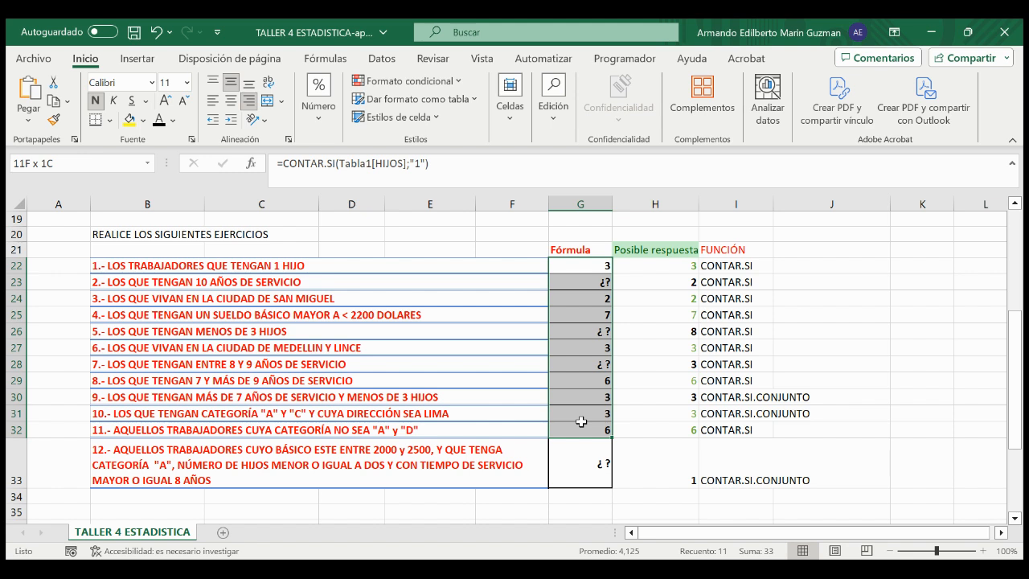
pyautogui.doubleClick(583, 455)
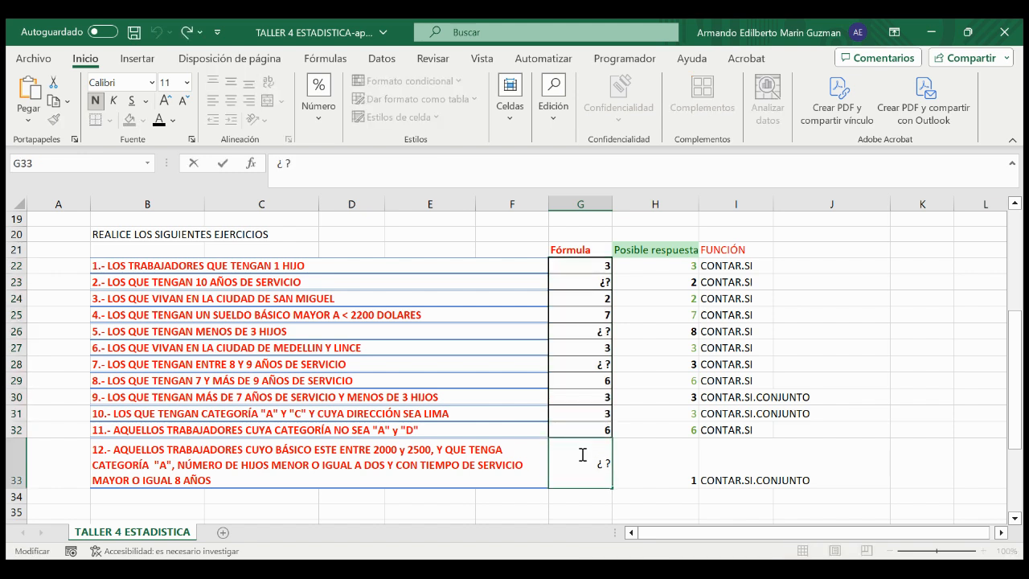
pyautogui.doubleClick(586, 429)
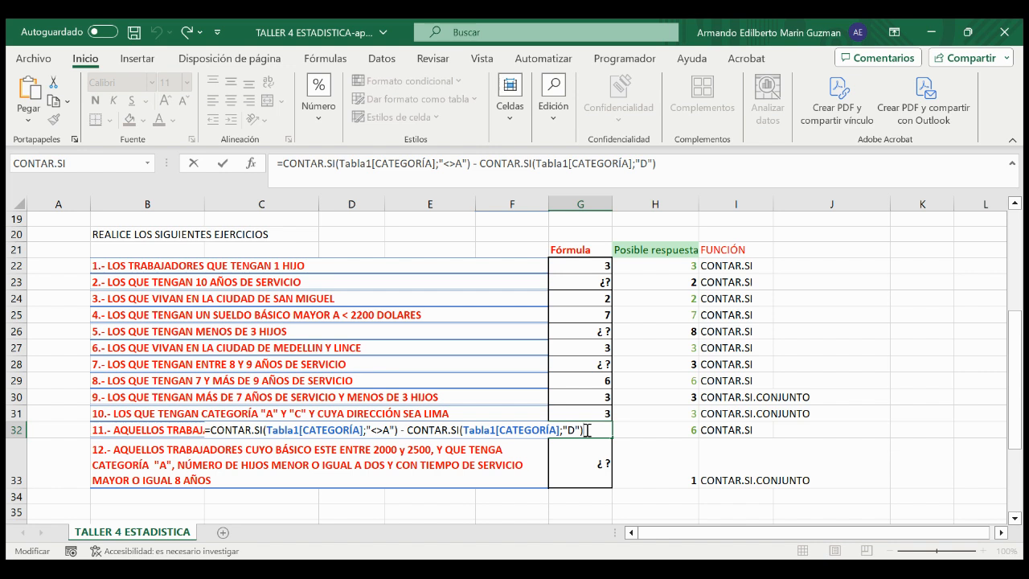
pyautogui.click(431, 567)
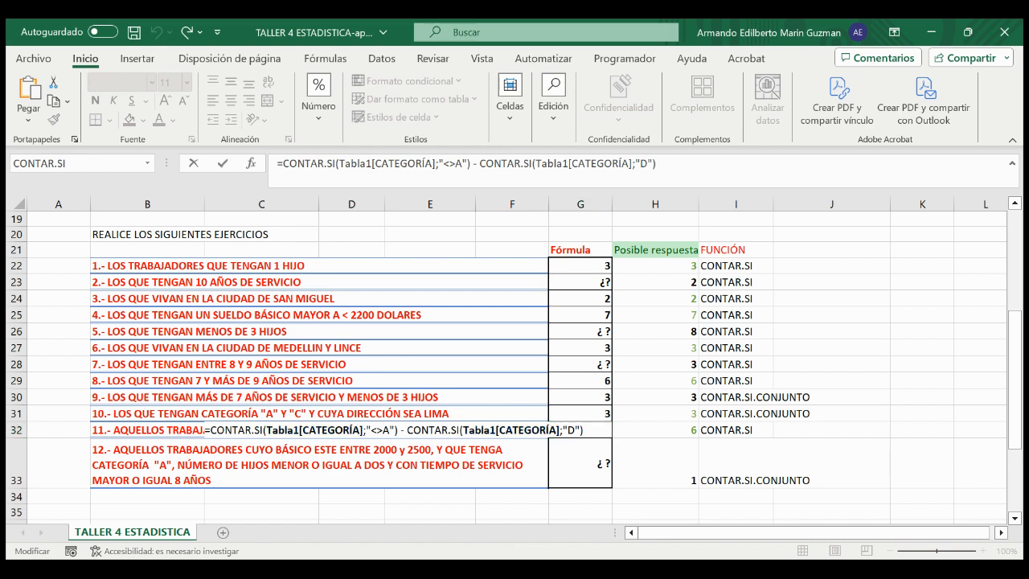